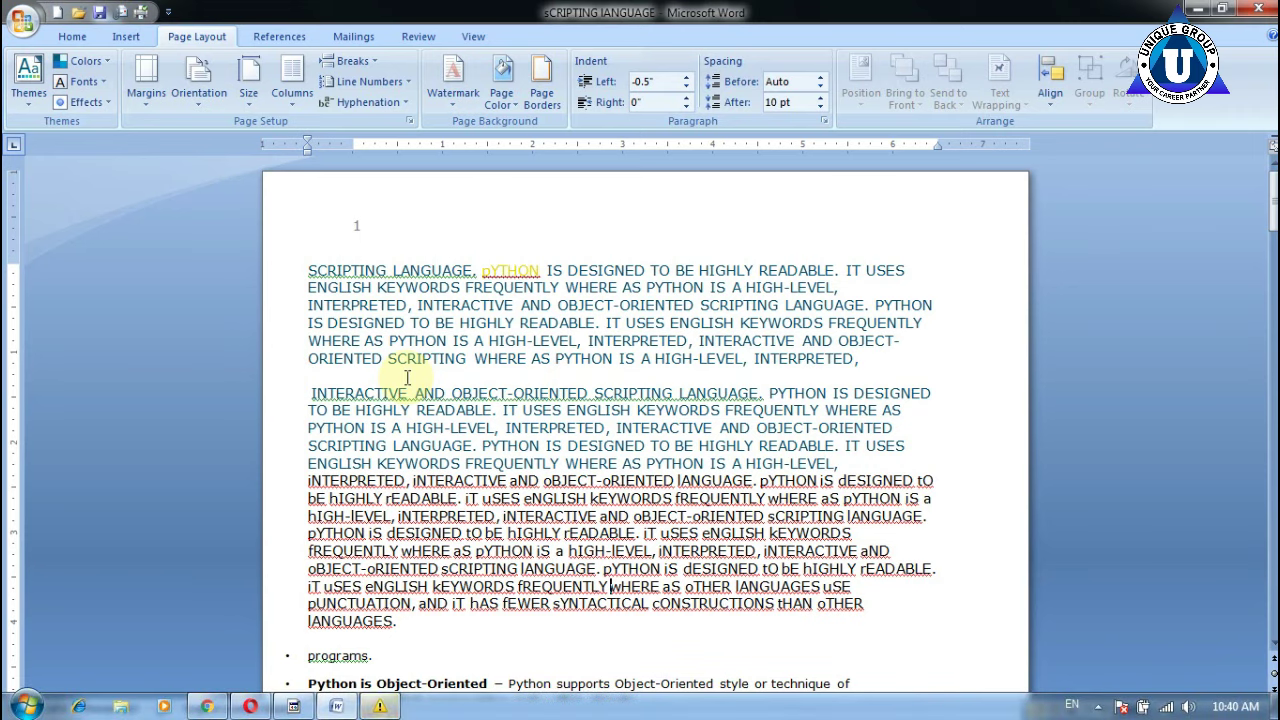
- Close the counterfeit-software warning, then look through the Home, Insert and Page Layout tabs
left_click(379, 706)
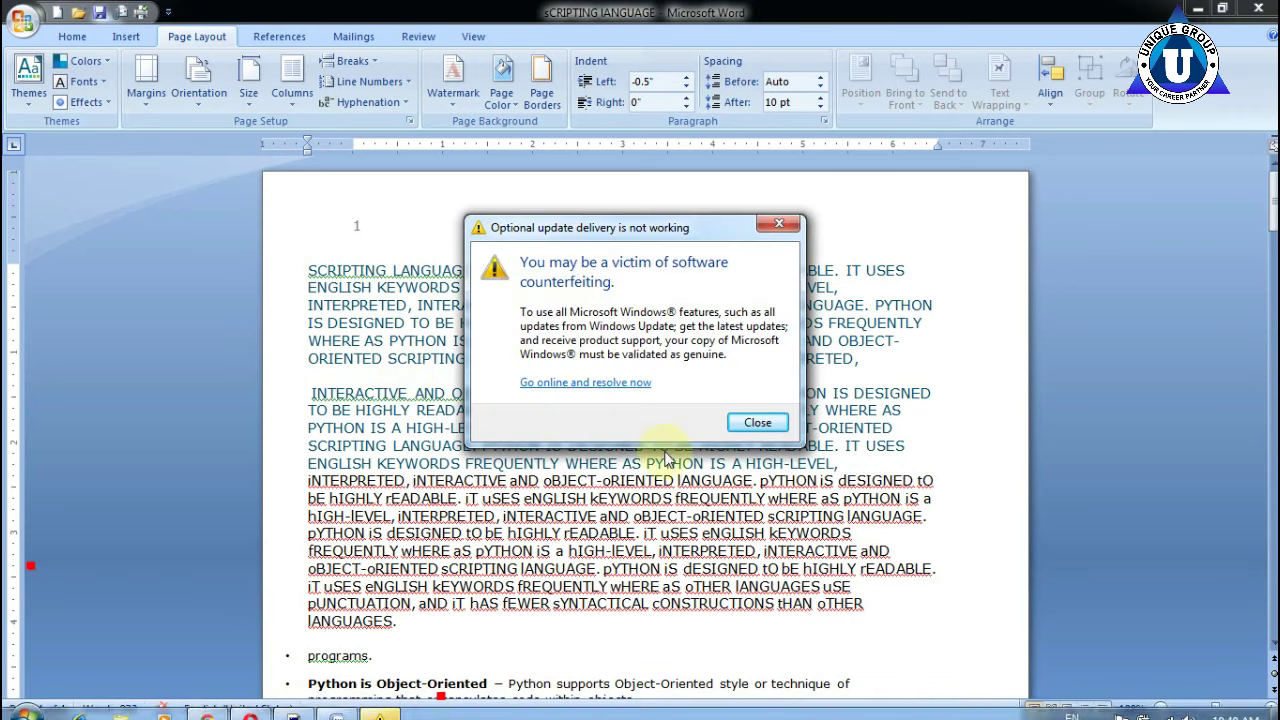
left_click(757, 422)
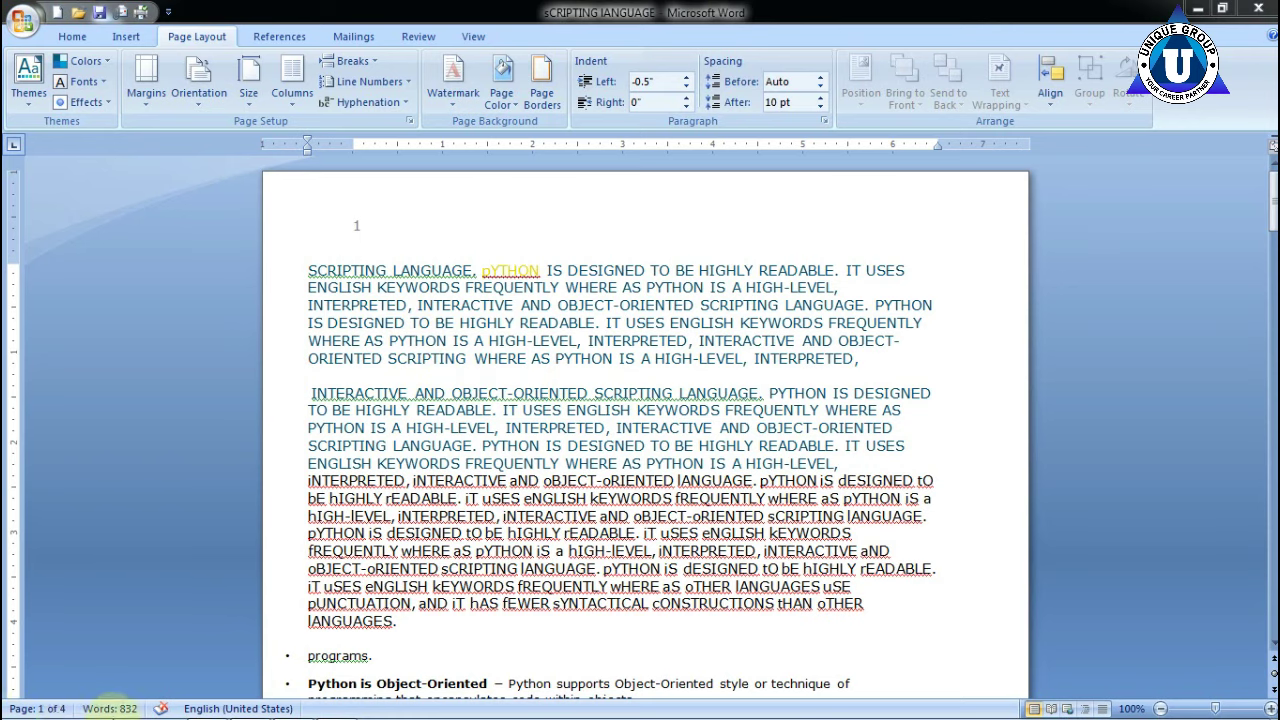
left_click(72, 36)
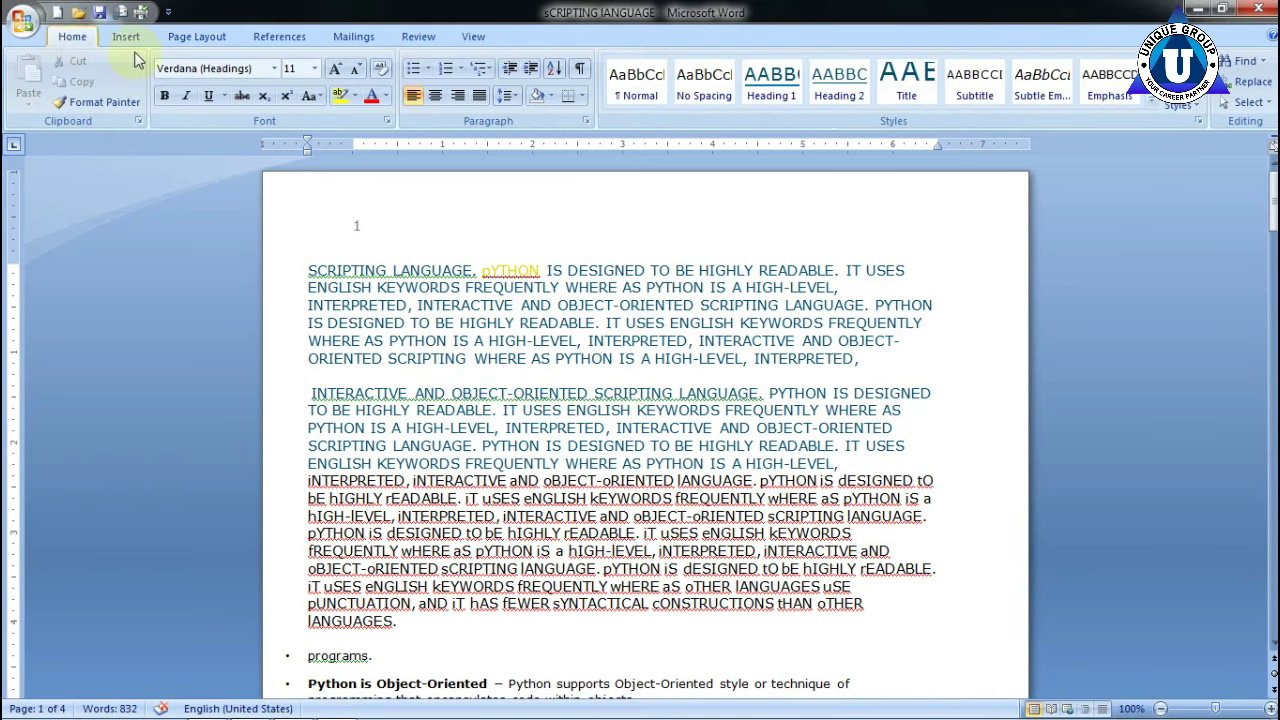
left_click(126, 36)
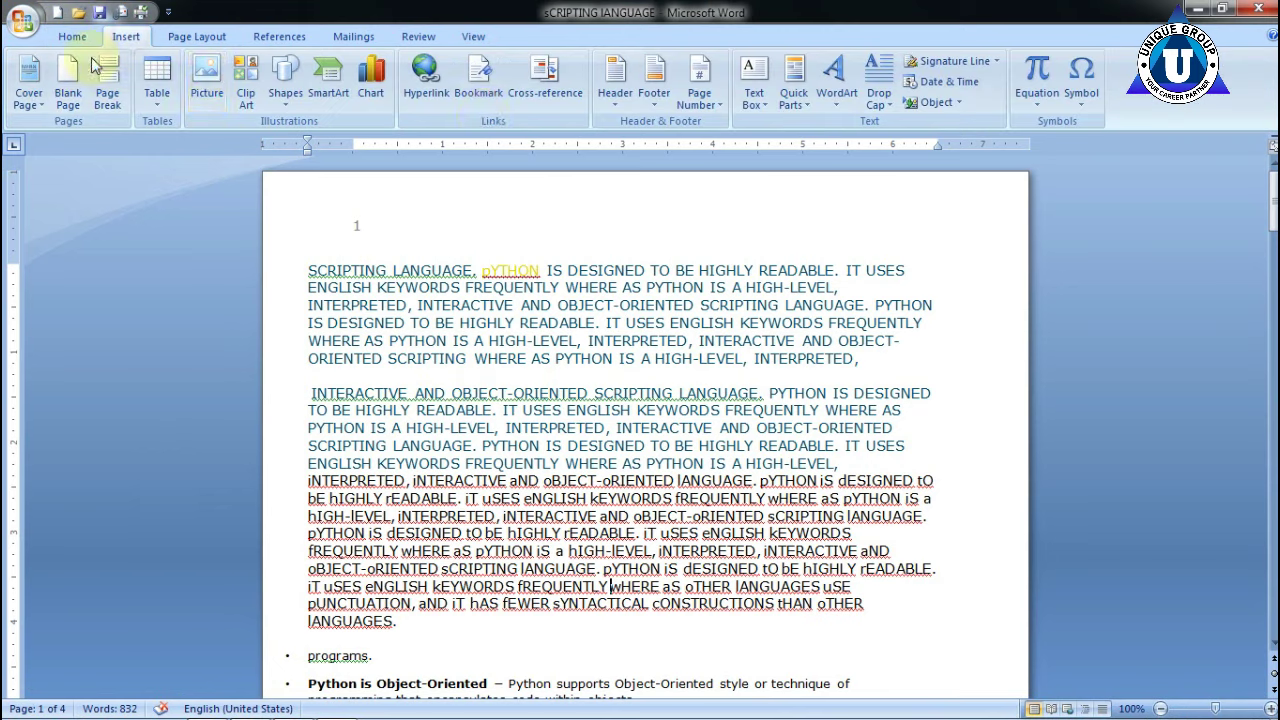
left_click(197, 37)
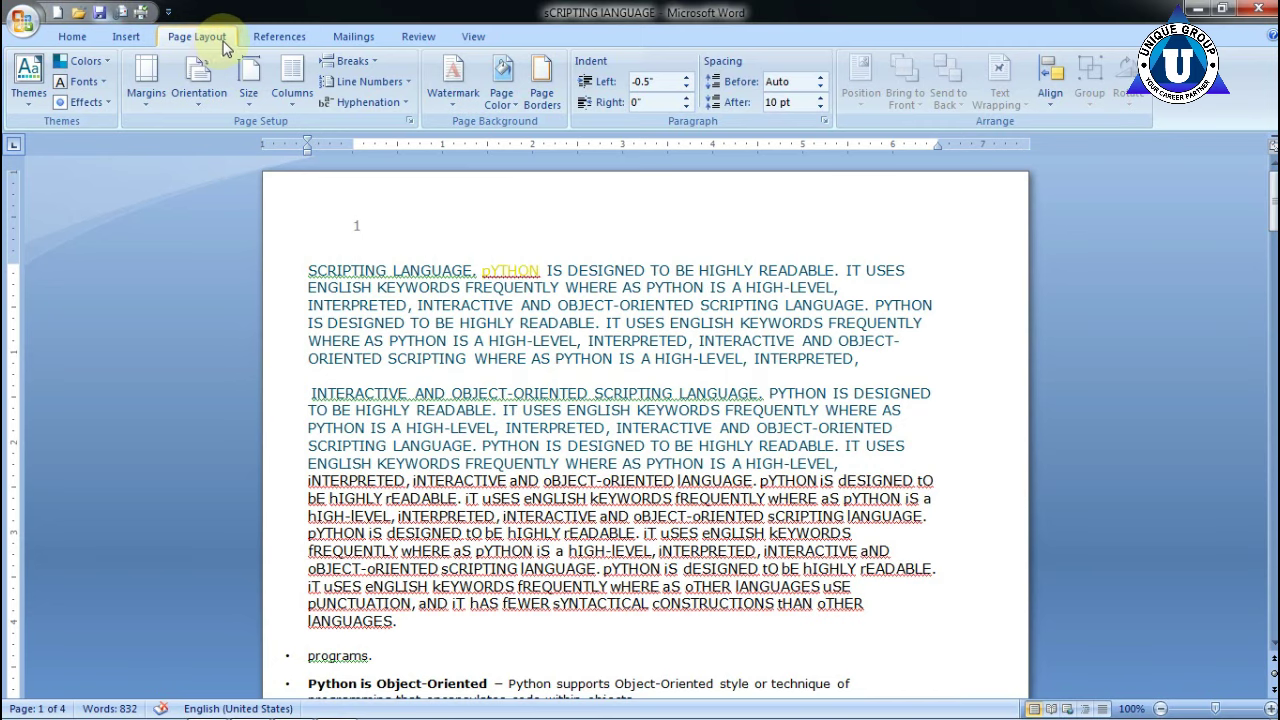
- Apply the Equity theme to the document and review the restyled text
left_click(30, 90)
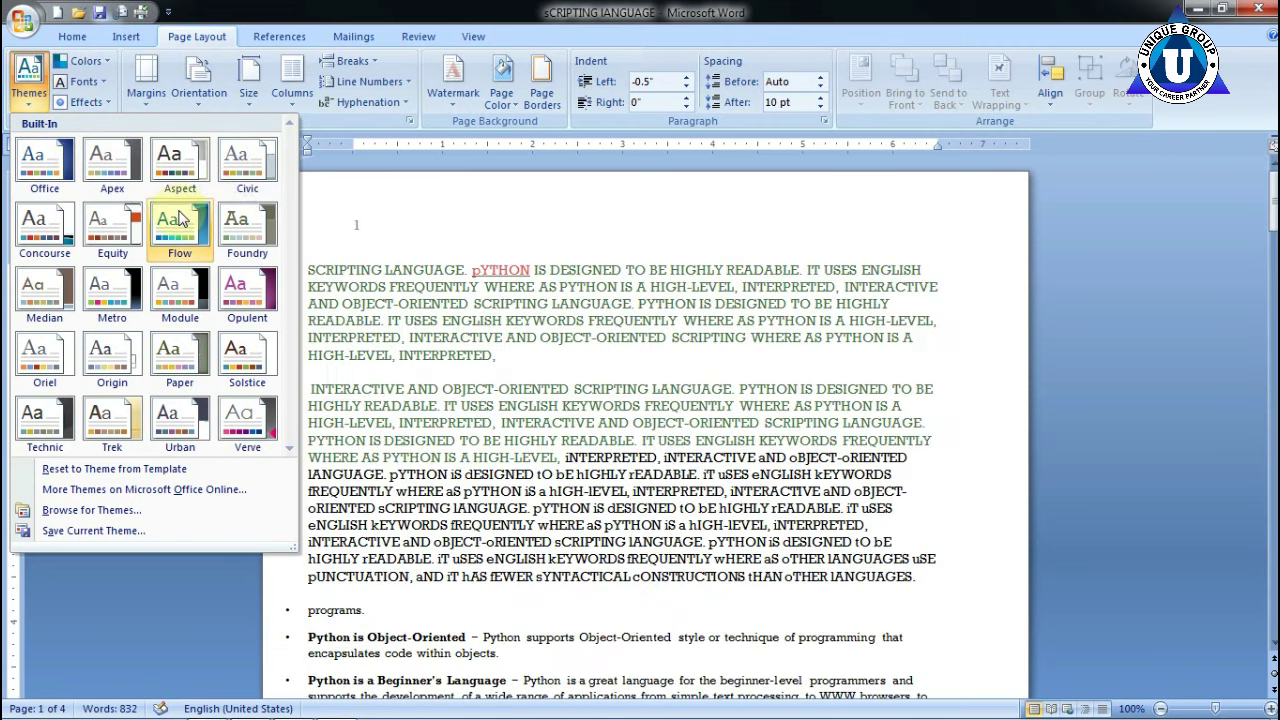
left_click(112, 262)
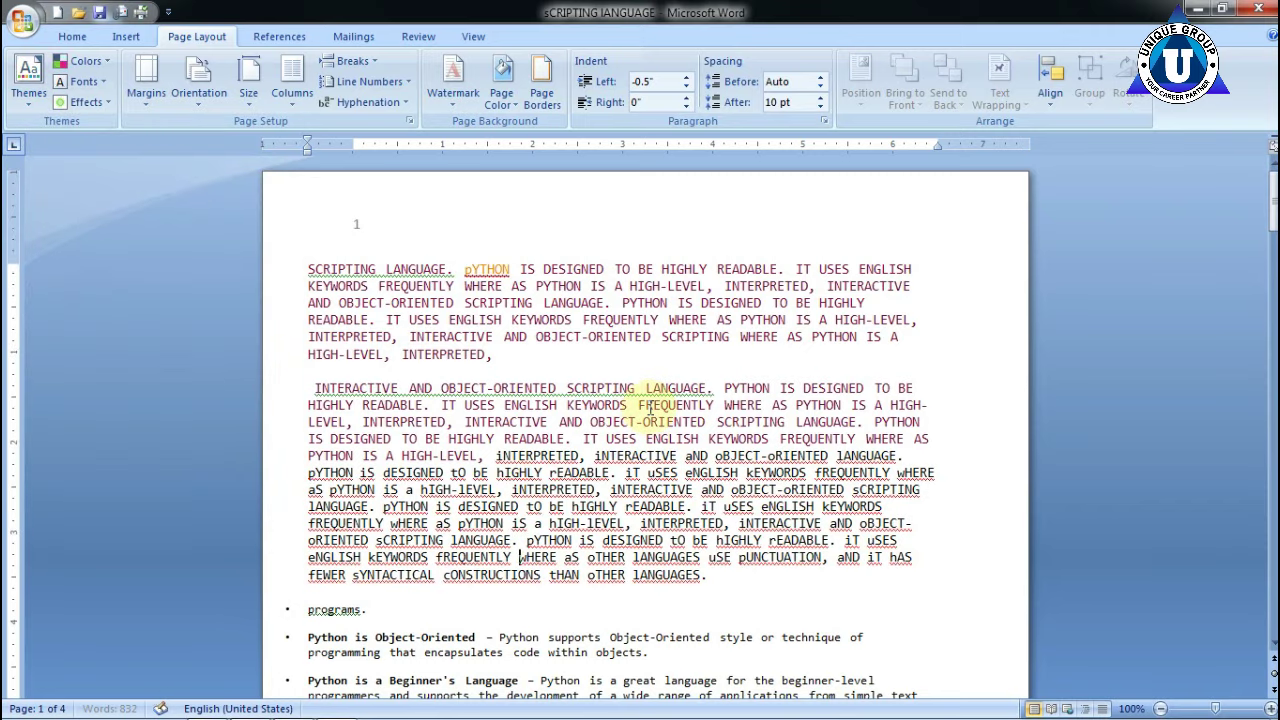
scroll(557, 368, "down", 10)
scroll(560, 355, "down", 5)
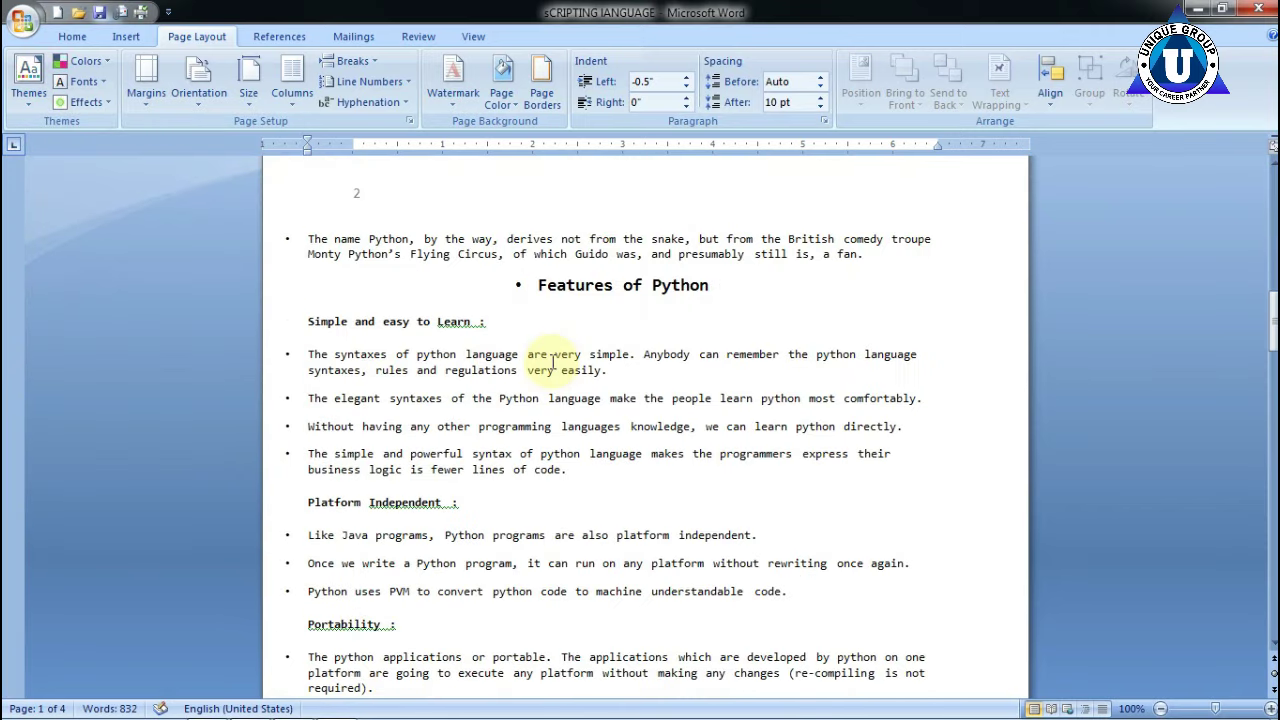
scroll(560, 355, "down", 5)
scroll(562, 345, "up", 10)
scroll(562, 345, "up", 6)
scroll(562, 330, "up", 9)
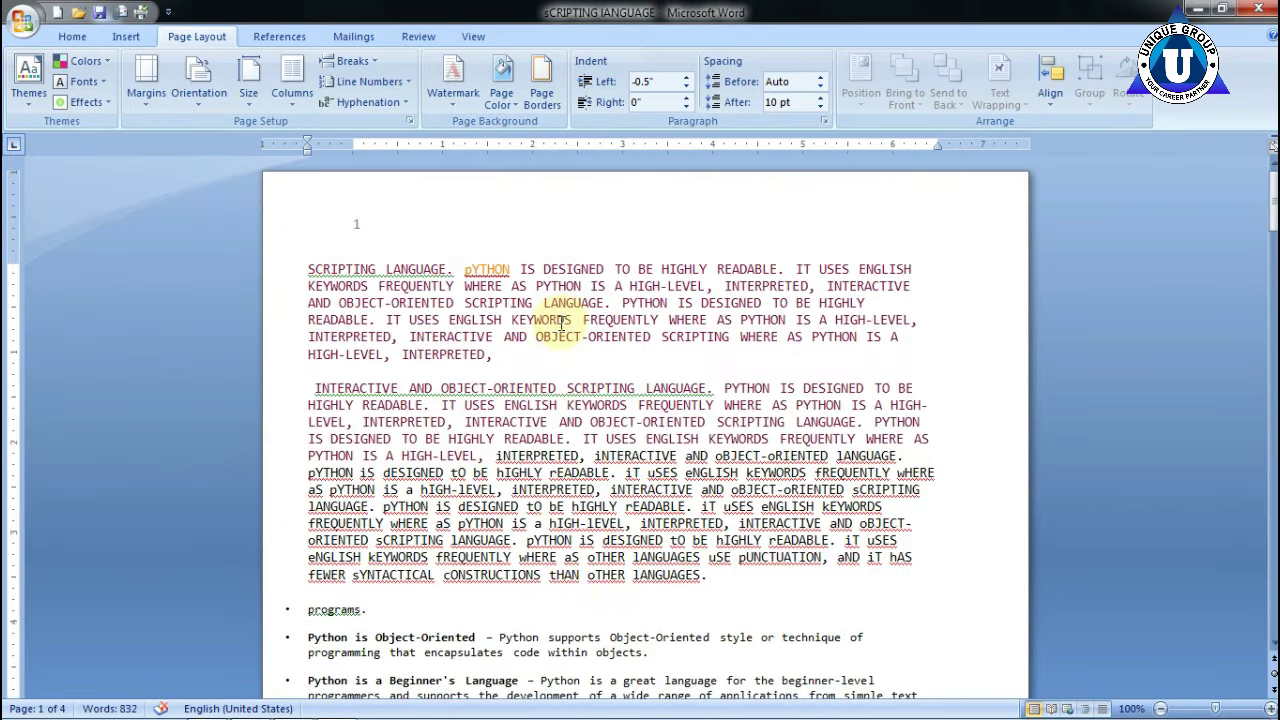
mouse_move(308, 268)
left_mouse_down()
mouse_move(423, 471)
mouse_move(414, 700)
mouse_move(440, 712)
left_mouse_up()
left_click(476, 389)
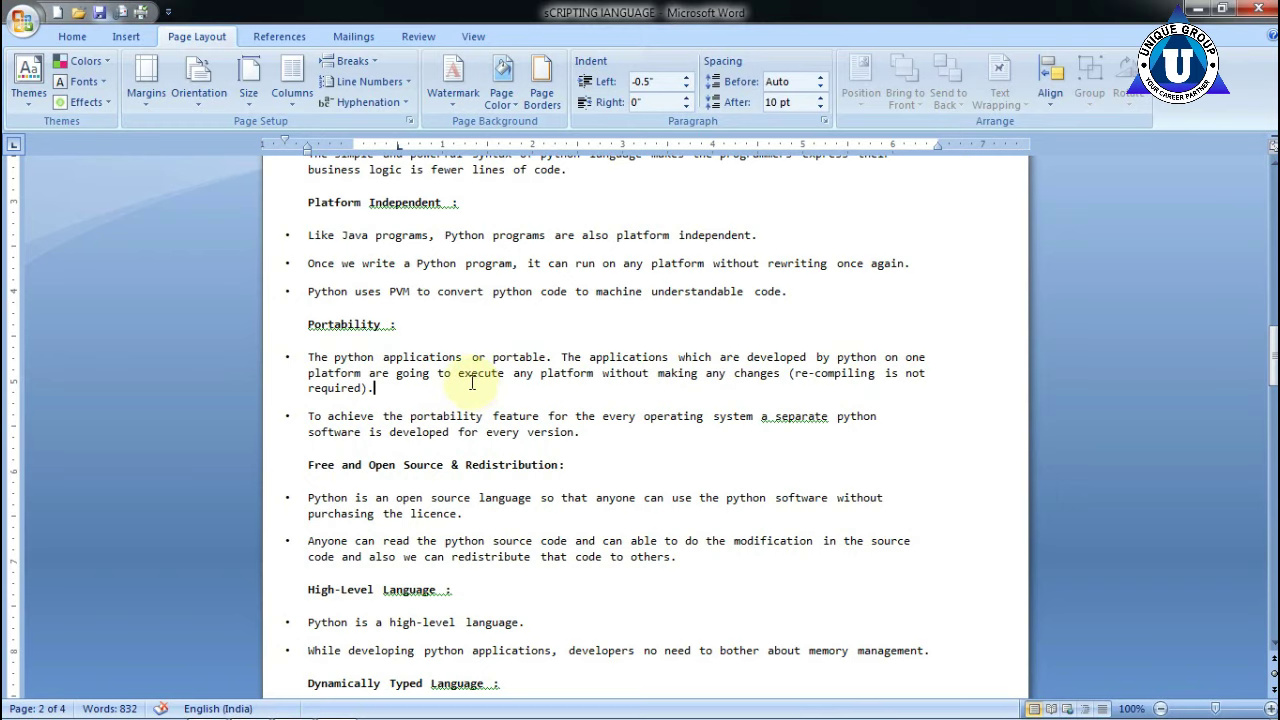
- Select all the document's text with Ctrl+A and bring up the Themes gallery again
key("ctrl+a")
scroll(469, 375, "up", 8)
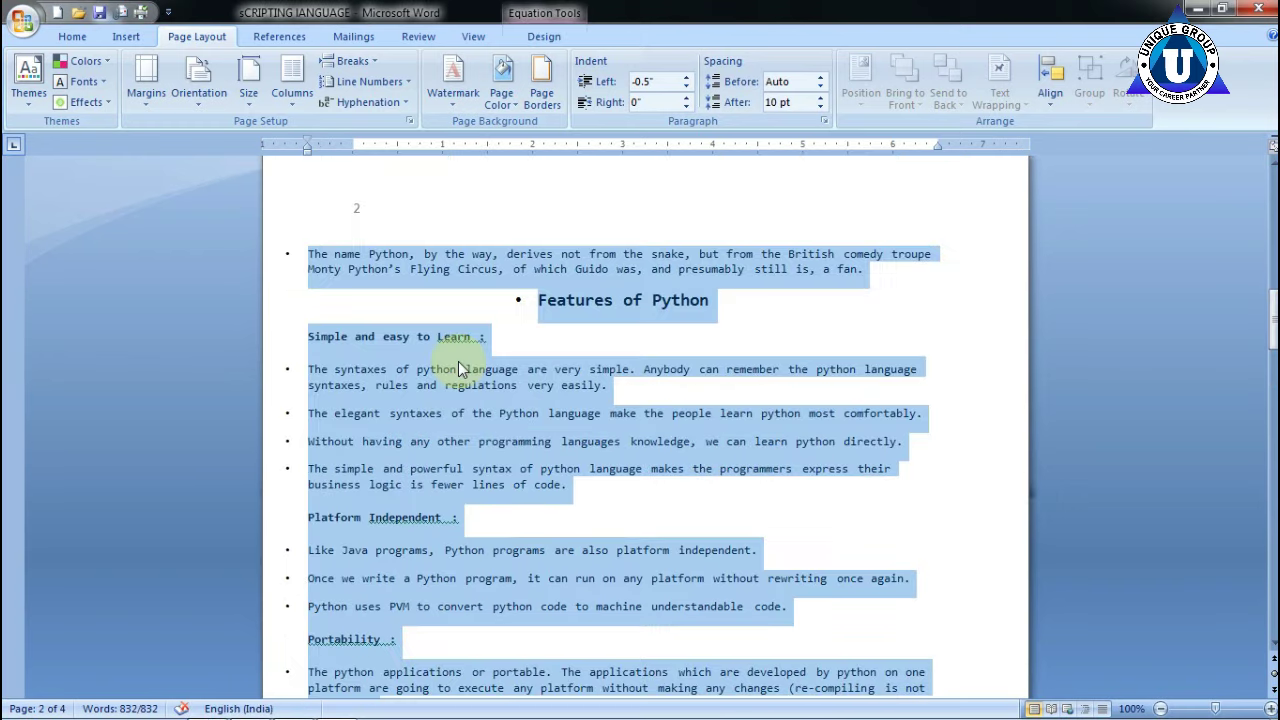
scroll(460, 365, "up", 5)
scroll(463, 362, "up", 6)
scroll(468, 364, "up", 4)
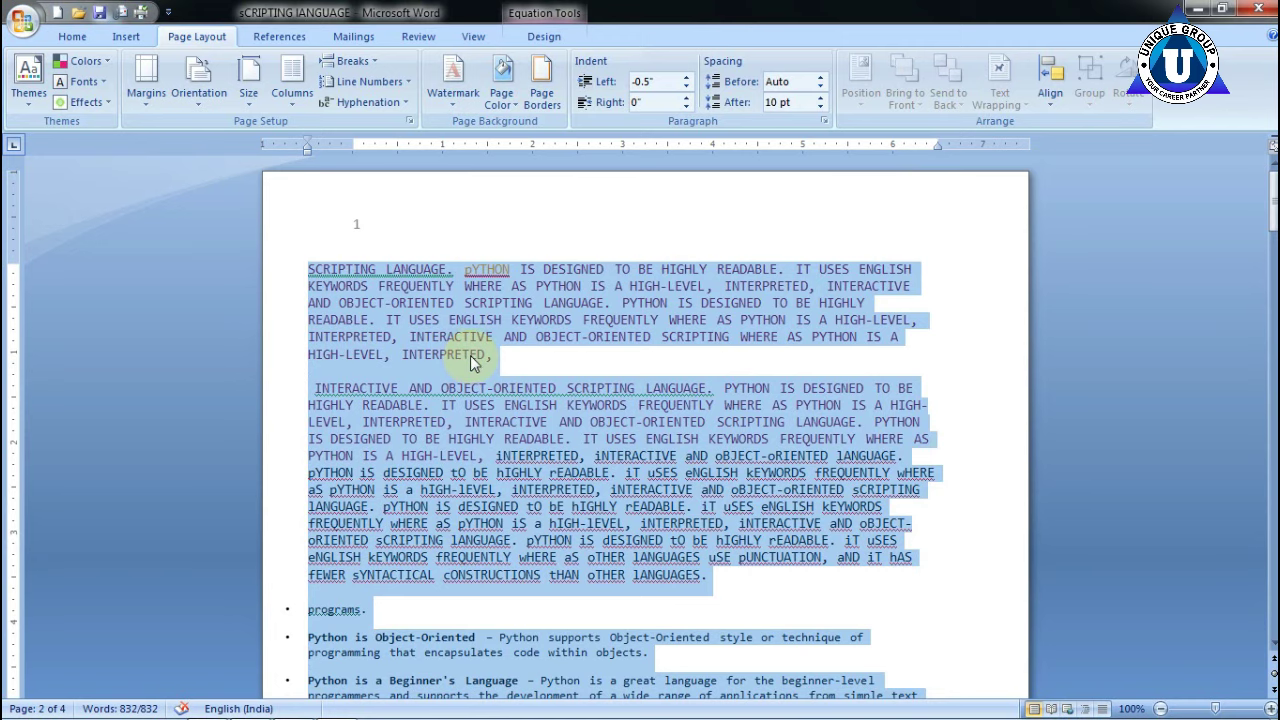
left_click(28, 80)
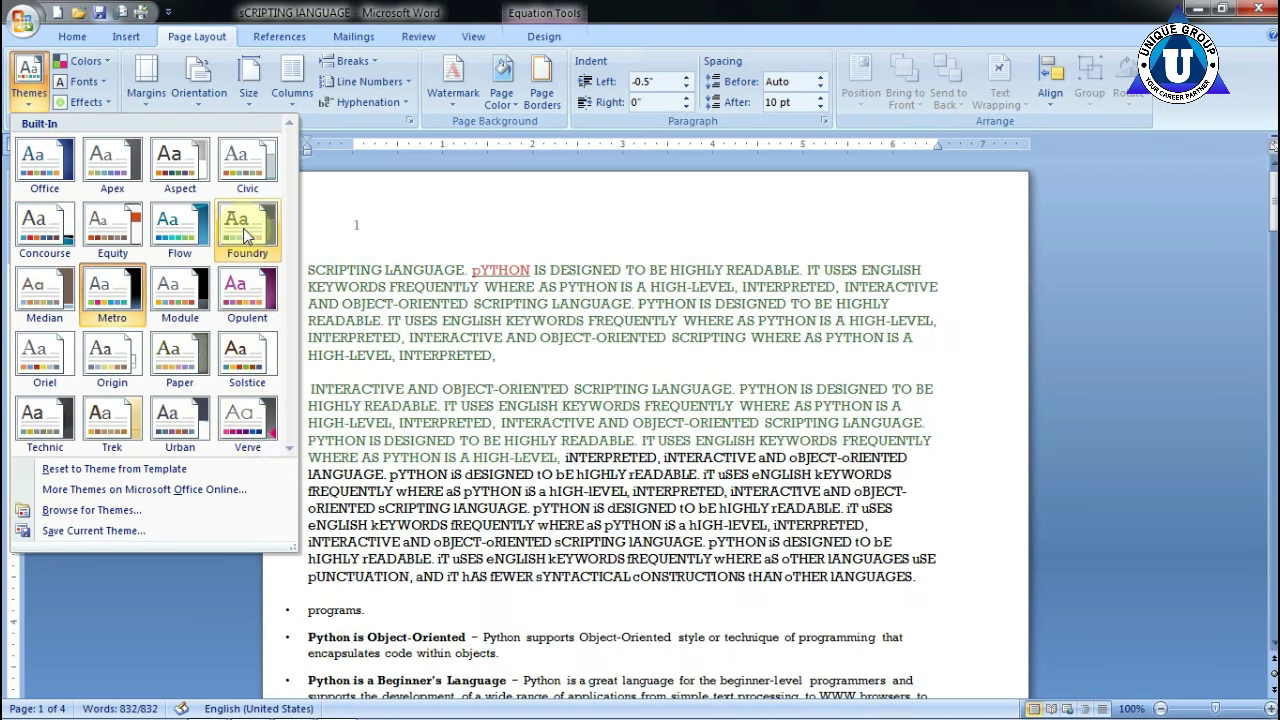
- Apply the Foundry theme, review the restyled pages, and bring up the theme Colors gallery
left_click(245, 233)
left_click(586, 400)
scroll(588, 397, "down", 6)
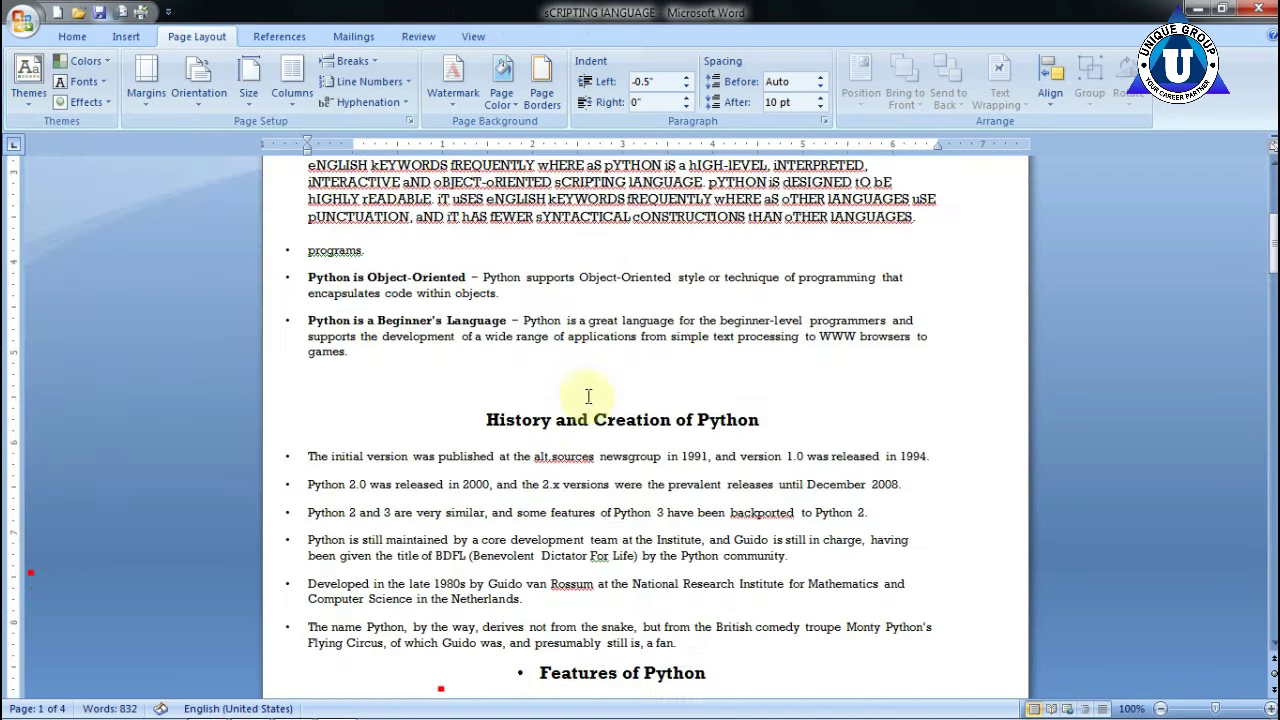
scroll(588, 397, "down", 6)
scroll(560, 405, "down", 6)
scroll(531, 417, "down", 6)
scroll(486, 420, "down", 6)
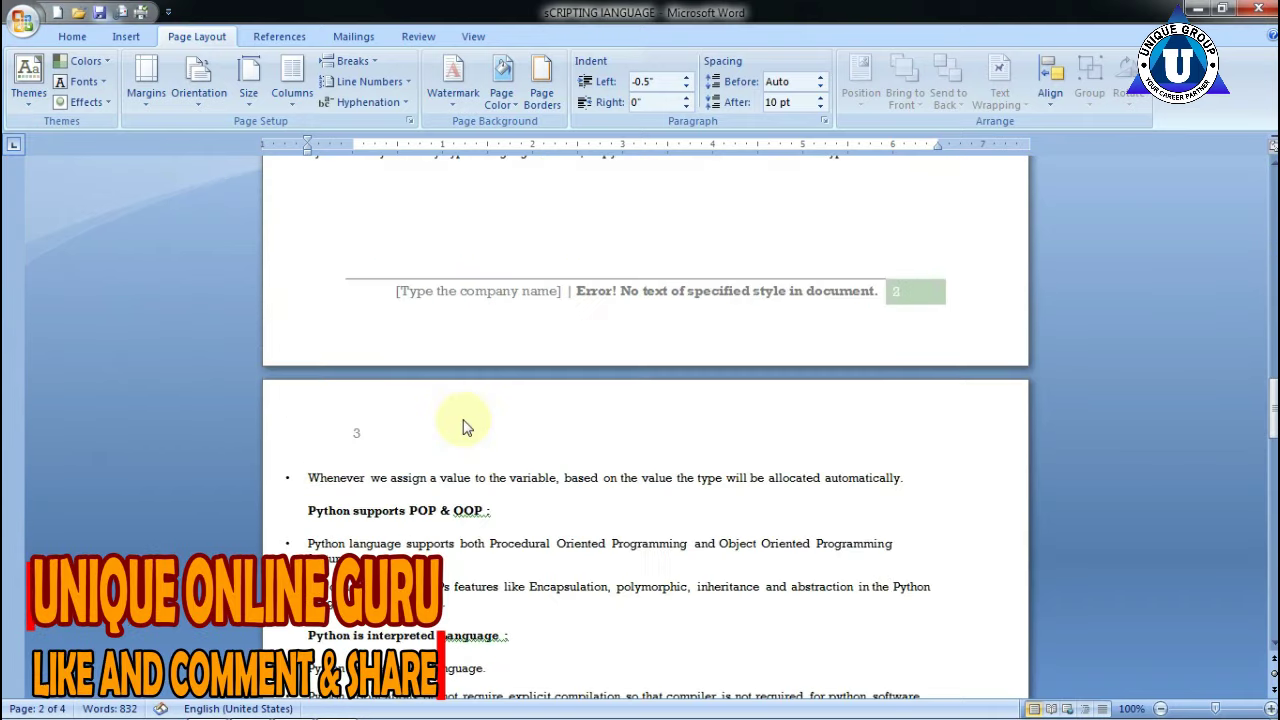
scroll(460, 425, "down", 10)
scroll(457, 421, "down", 5)
scroll(456, 420, "up", 10)
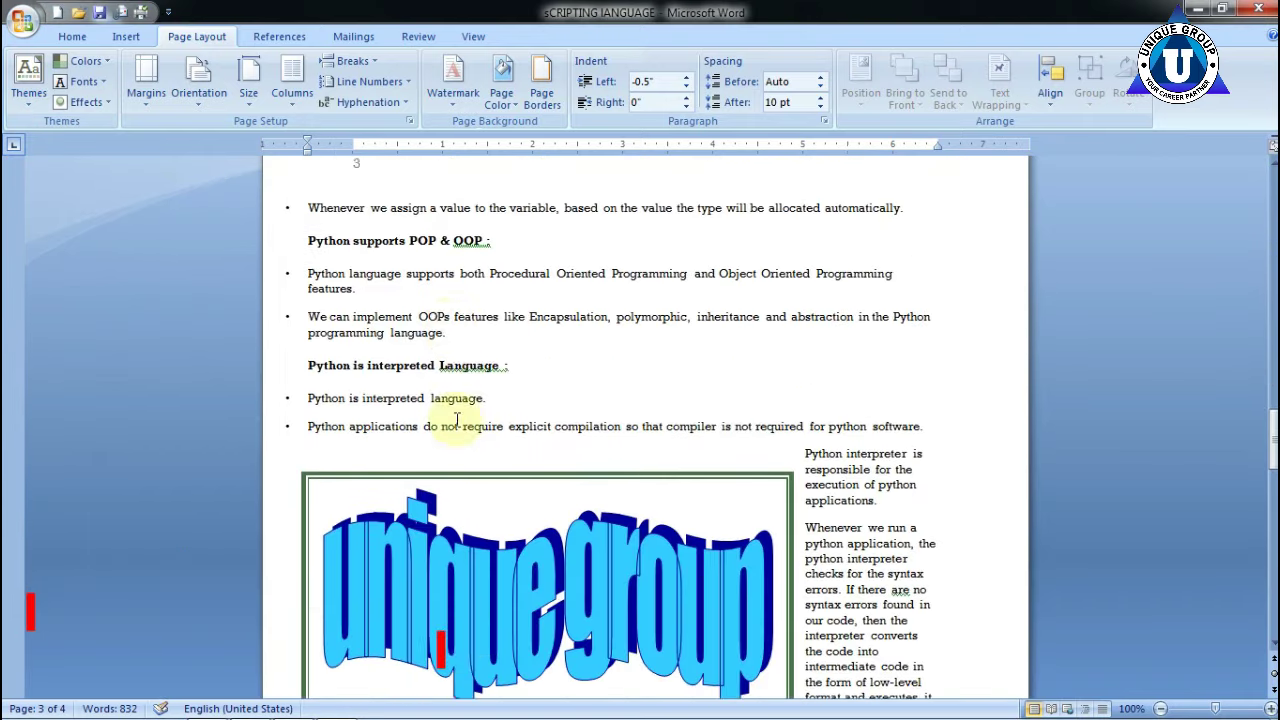
scroll(452, 421, "up", 4)
scroll(449, 422, "up", 10)
scroll(449, 420, "up", 7)
scroll(447, 415, "up", 10)
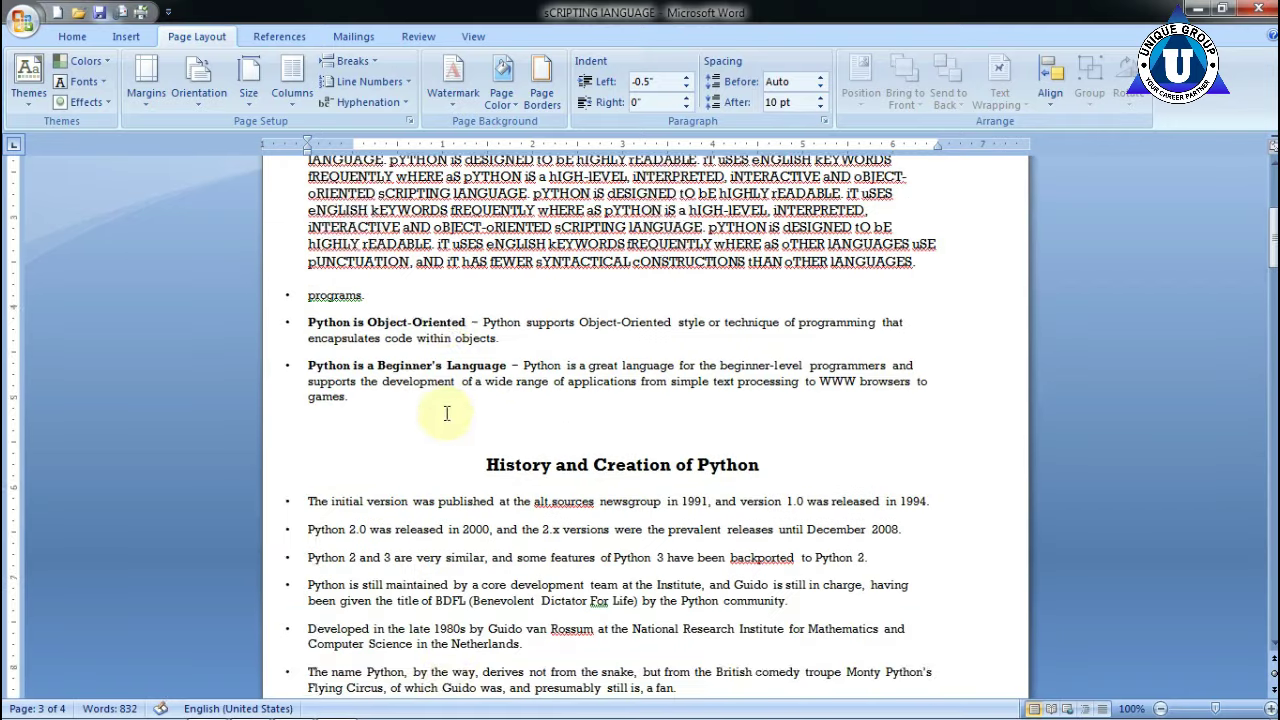
scroll(447, 413, "up", 6)
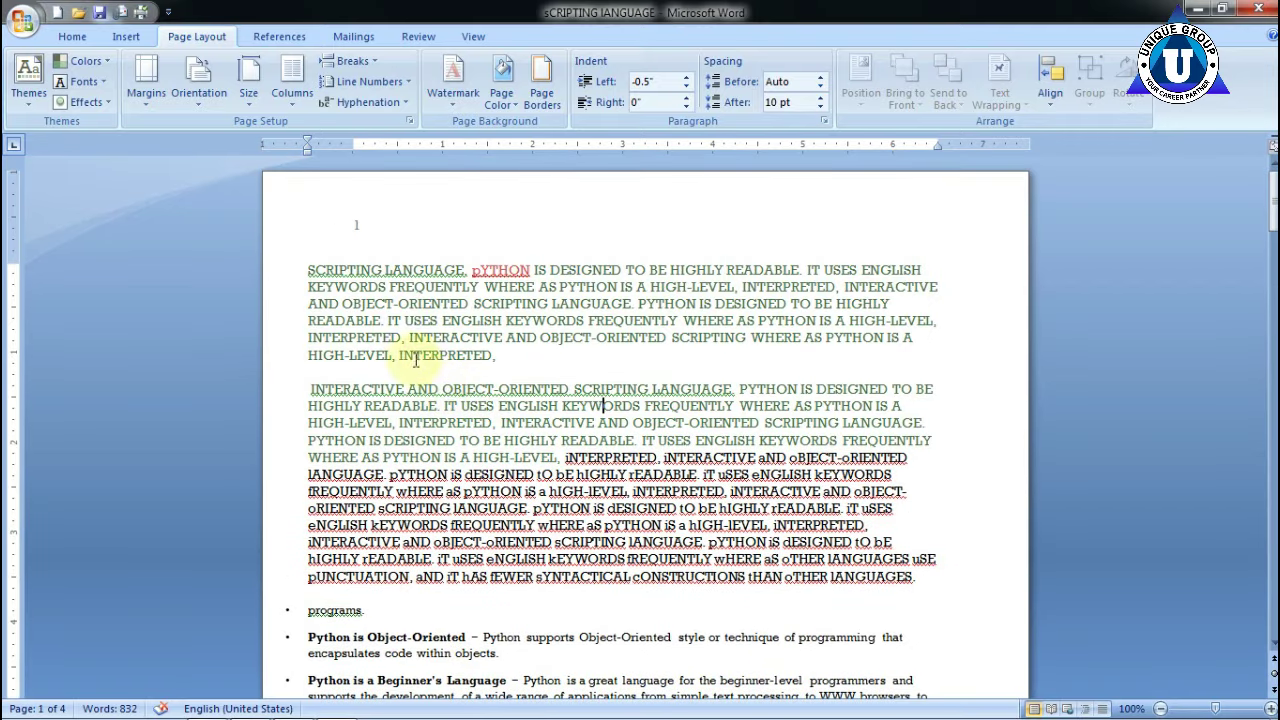
left_click(90, 63)
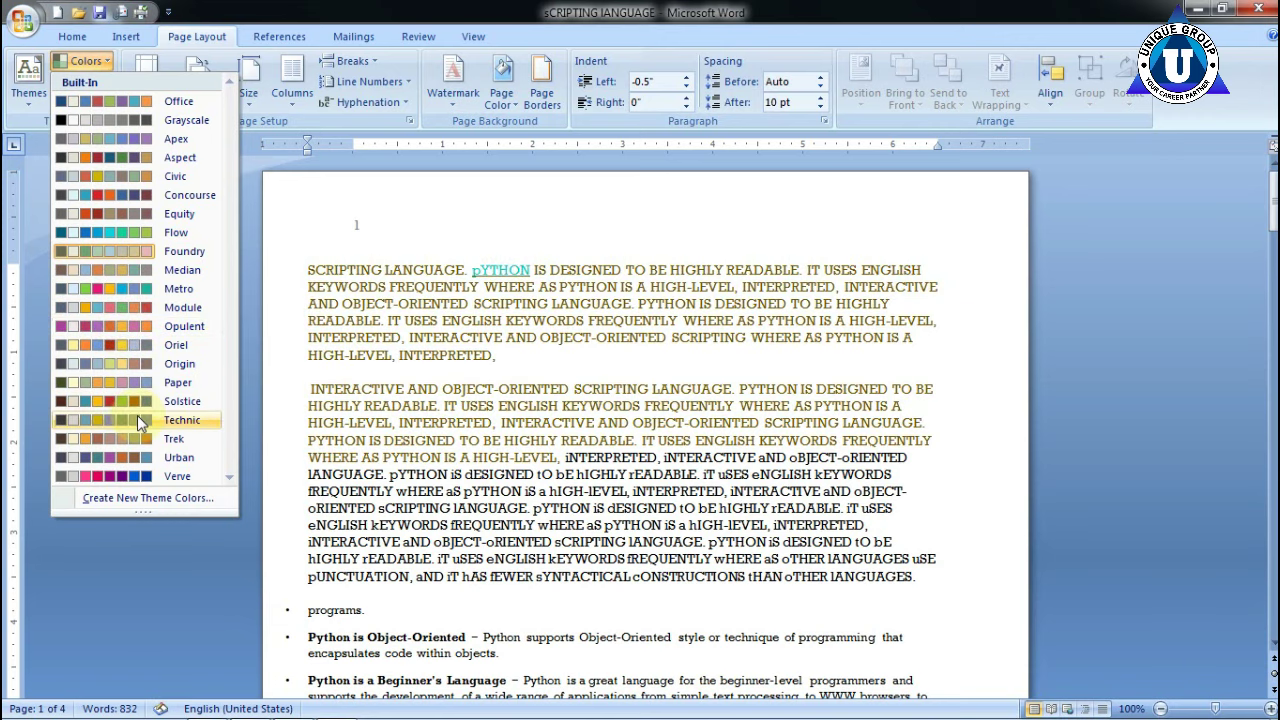
left_click(314, 276)
left_click_drag(309, 269, 955, 572)
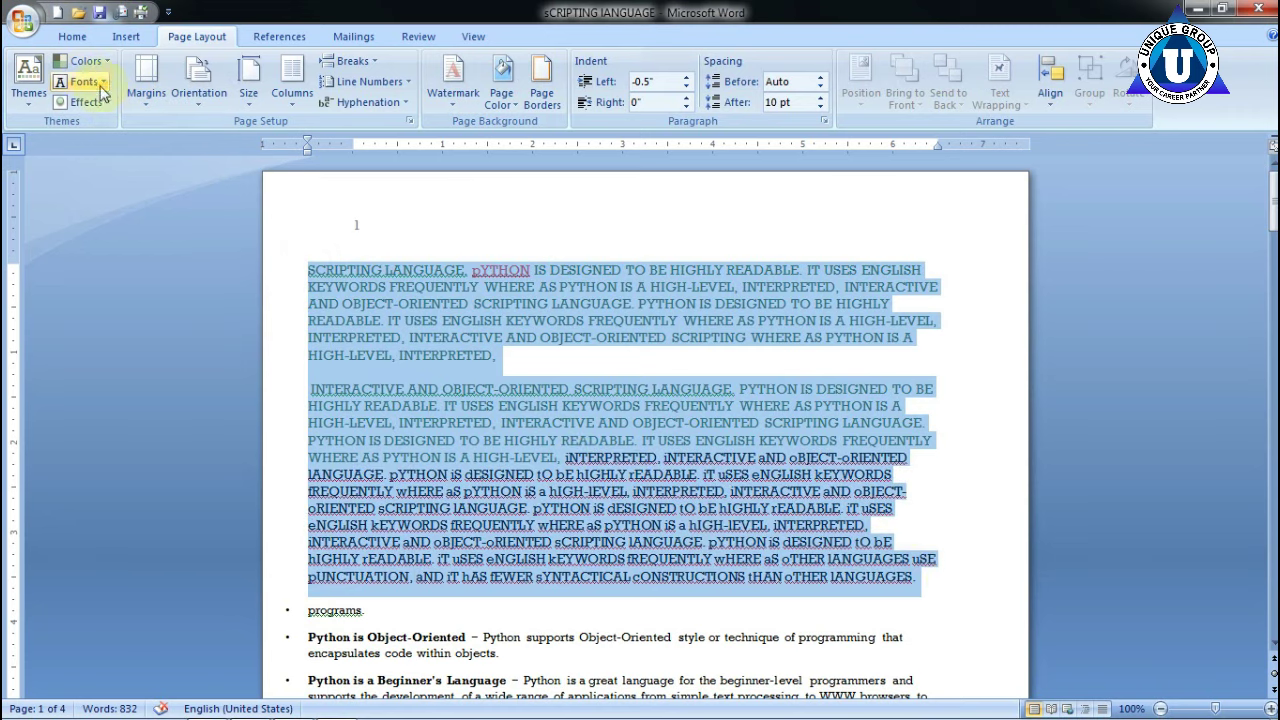
left_click(85, 61)
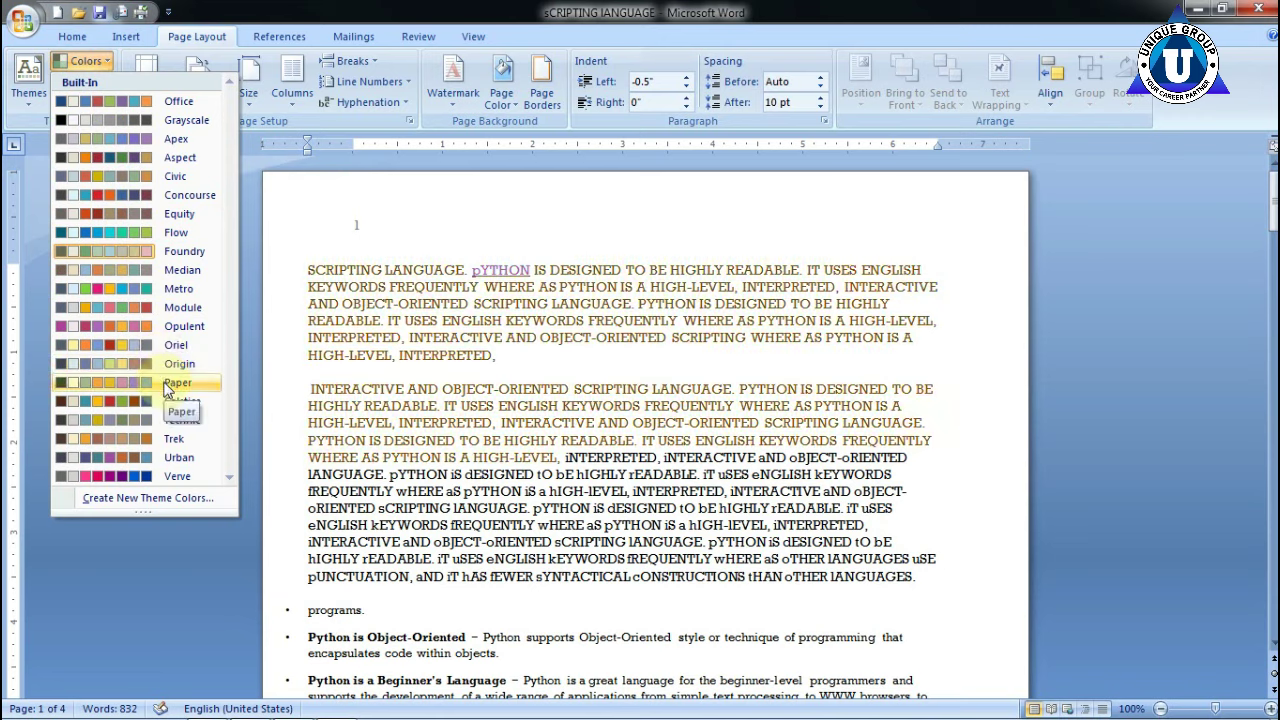
left_click(177, 481)
left_click(575, 358)
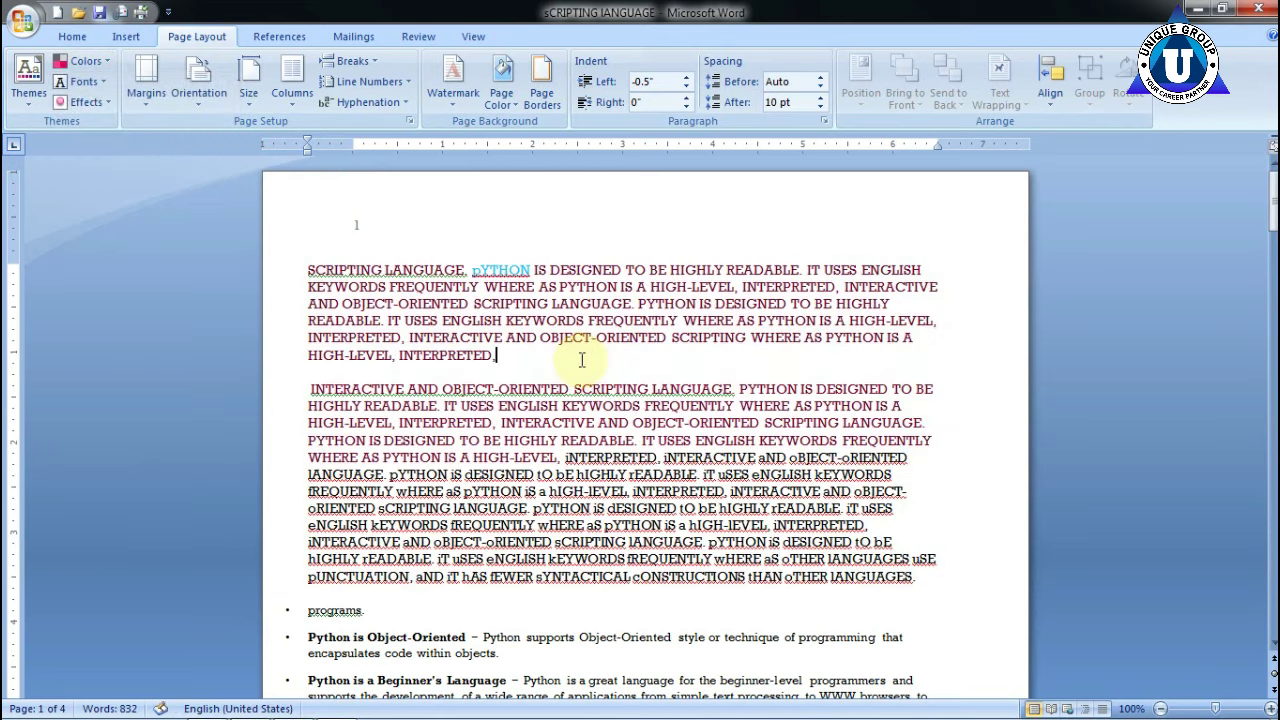
left_click(90, 68)
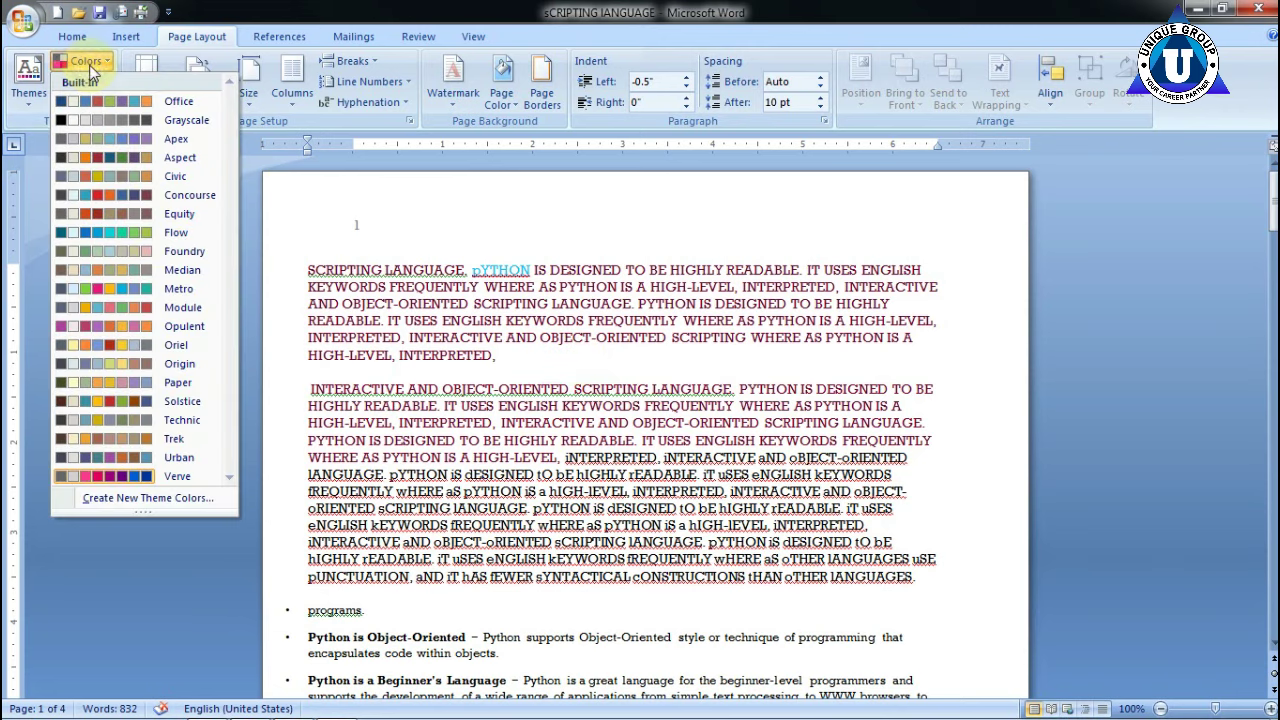
left_click(121, 251)
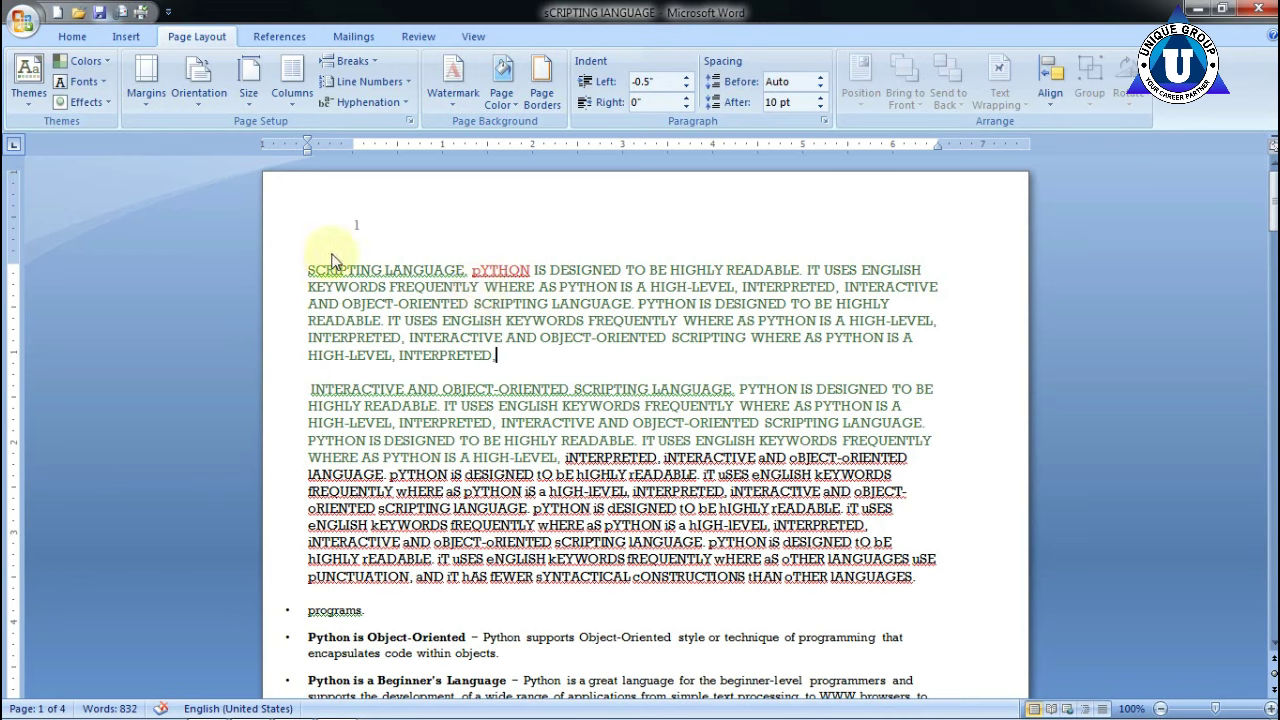
mouse_move(306, 268)
left_mouse_down()
mouse_move(448, 498)
mouse_move(843, 510)
left_mouse_up()
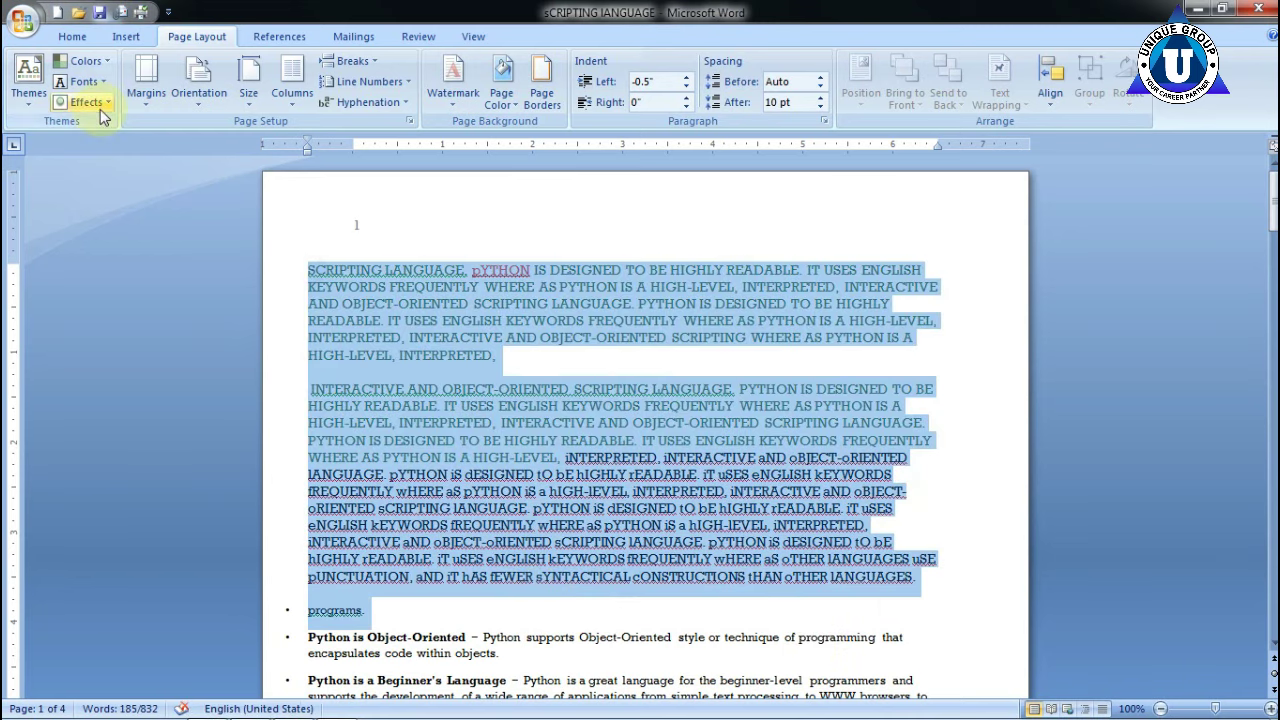
left_click(94, 84)
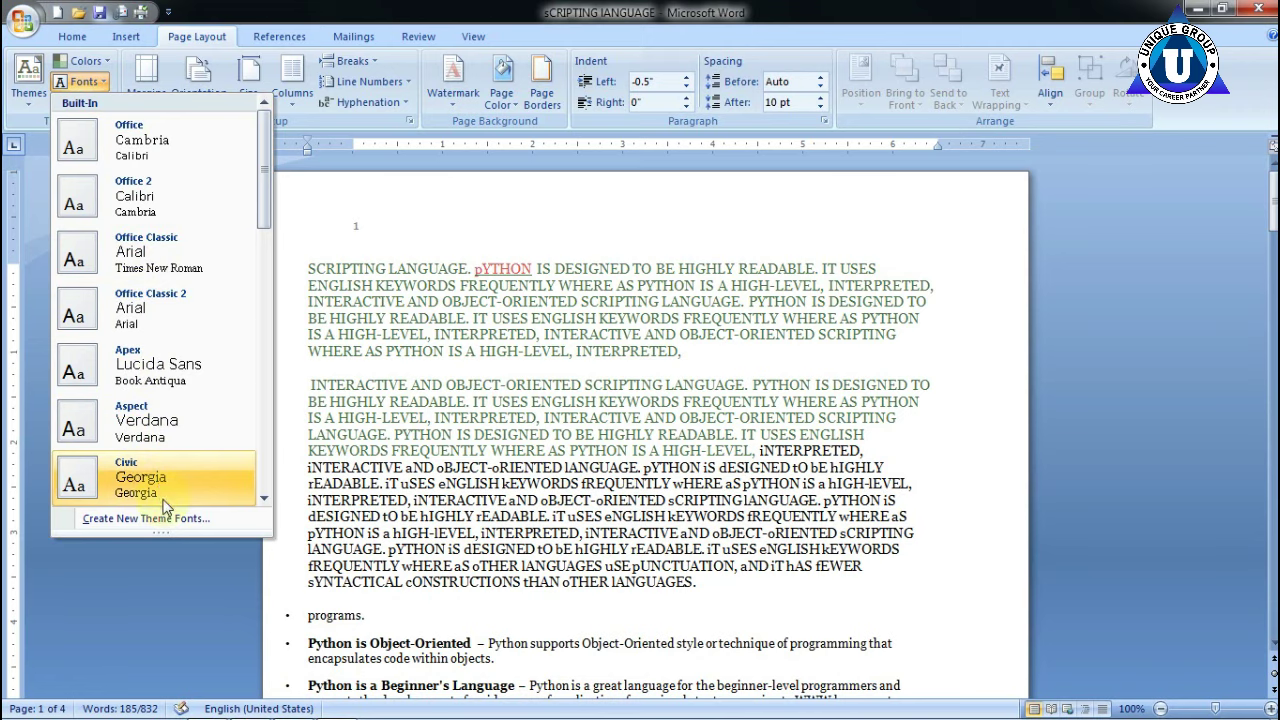
left_click(160, 519)
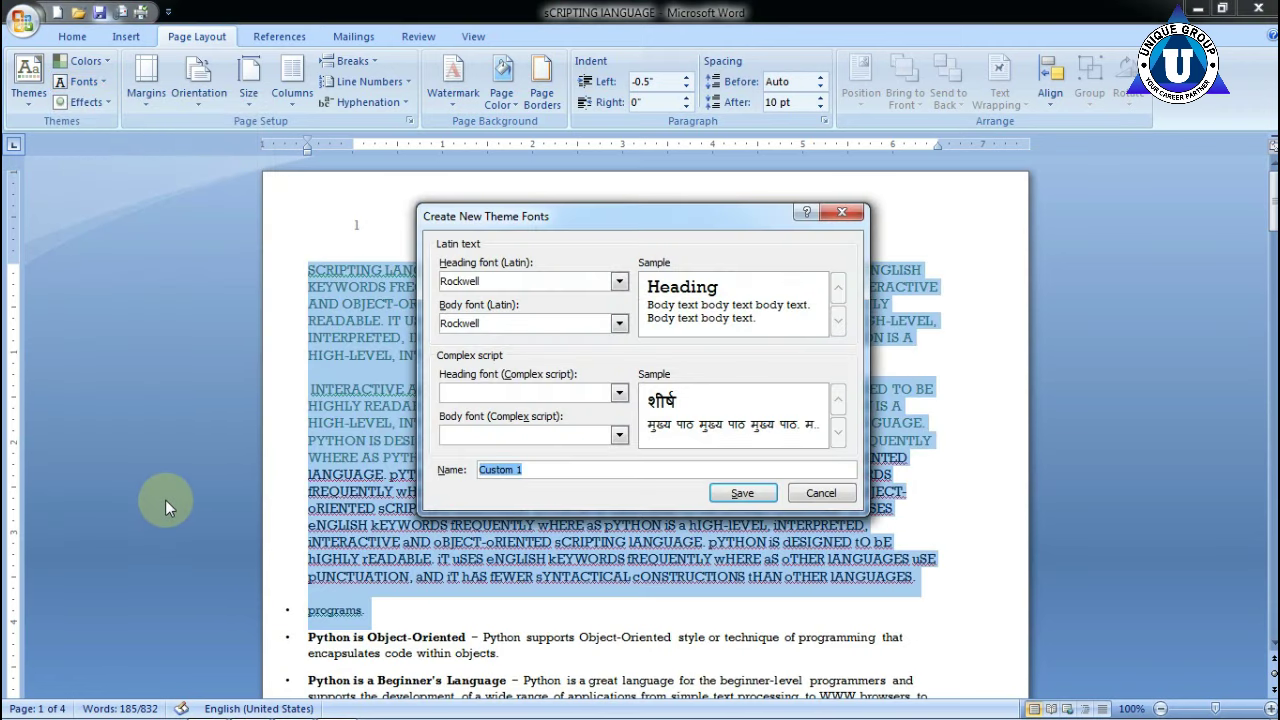
left_click(621, 285)
left_click(509, 414)
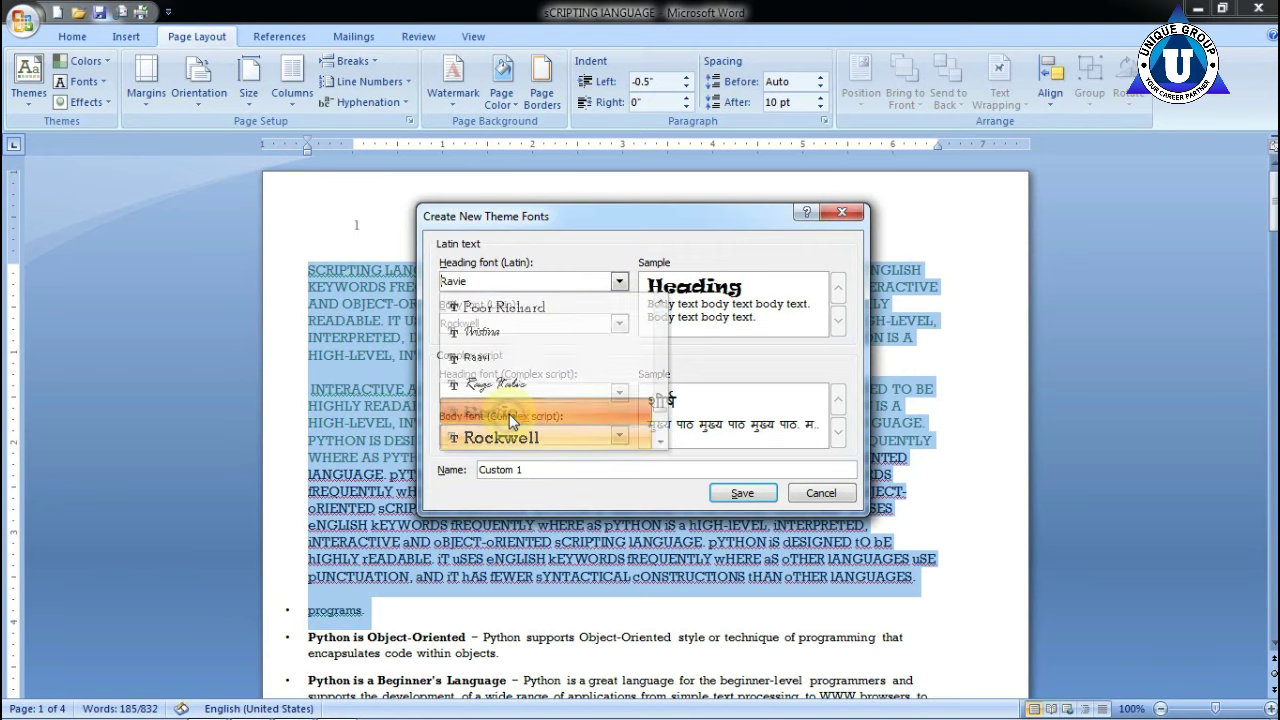
left_click(742, 492)
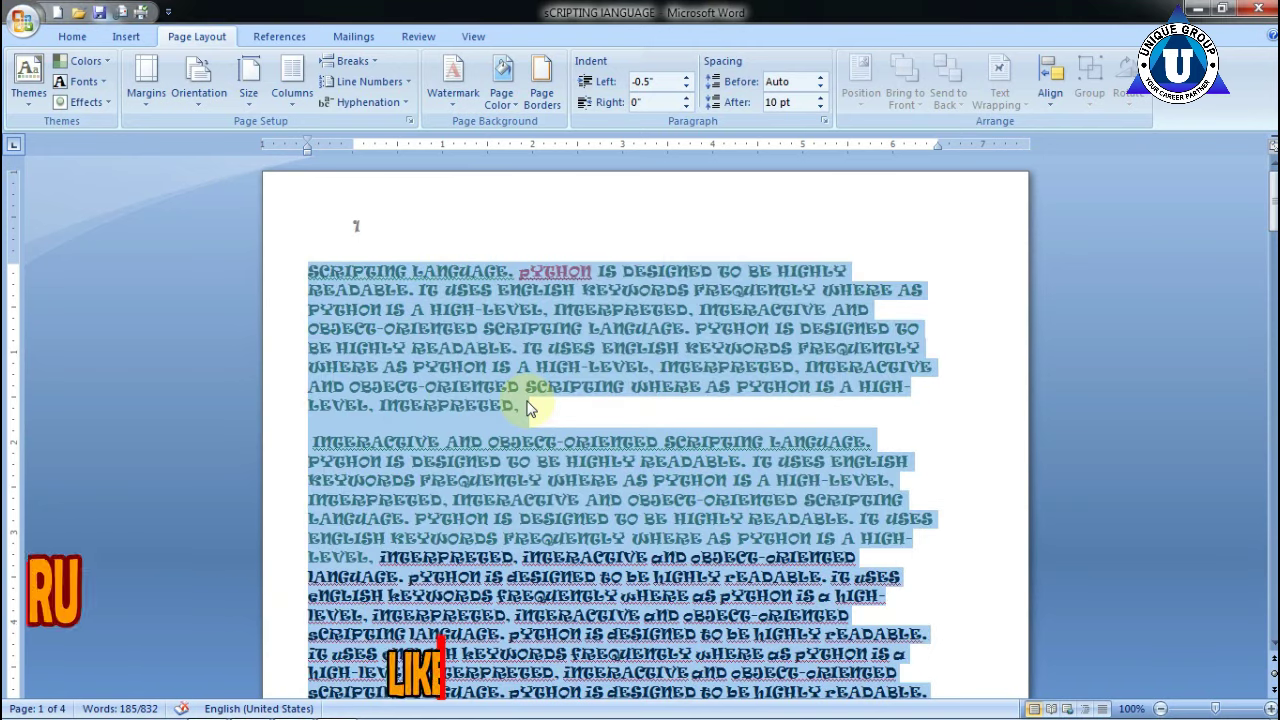
scroll(520, 400, "down", 5)
scroll(518, 400, "down", 10)
scroll(500, 403, "down", 6)
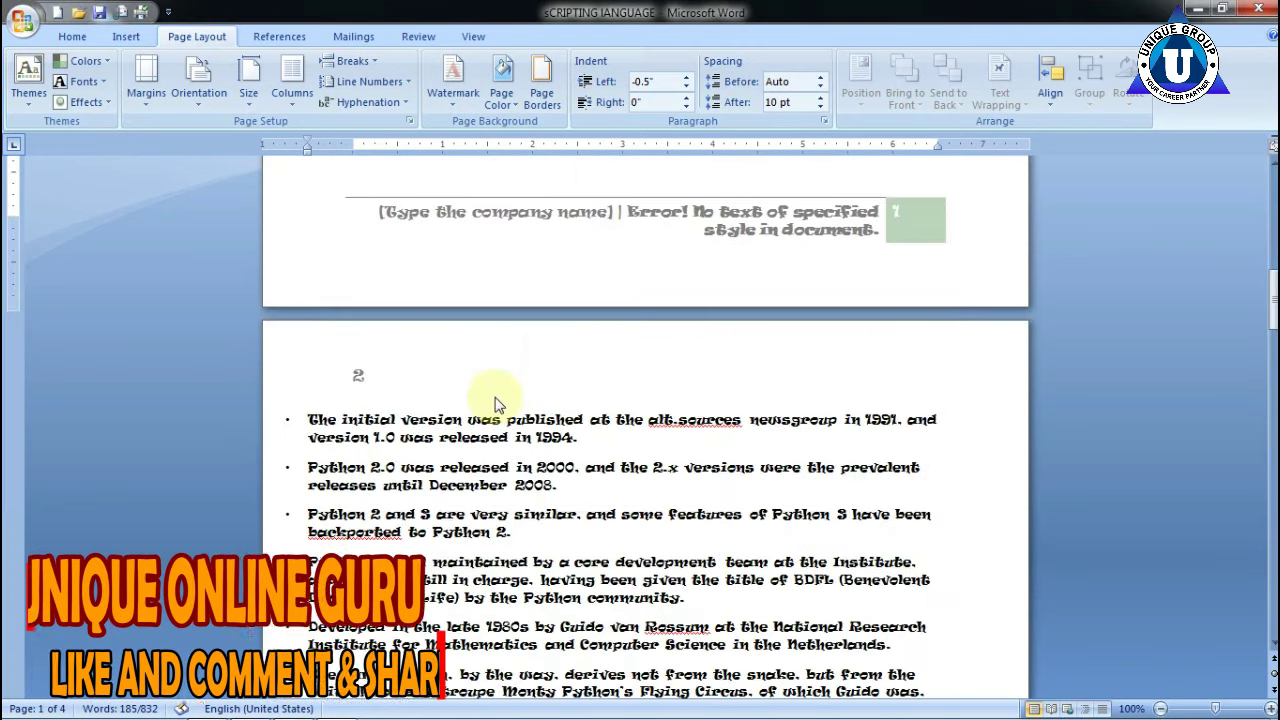
scroll(497, 405, "down", 3)
scroll(497, 405, "up", 9)
scroll(400, 350, "up", 4)
scroll(237, 270, "up", 6)
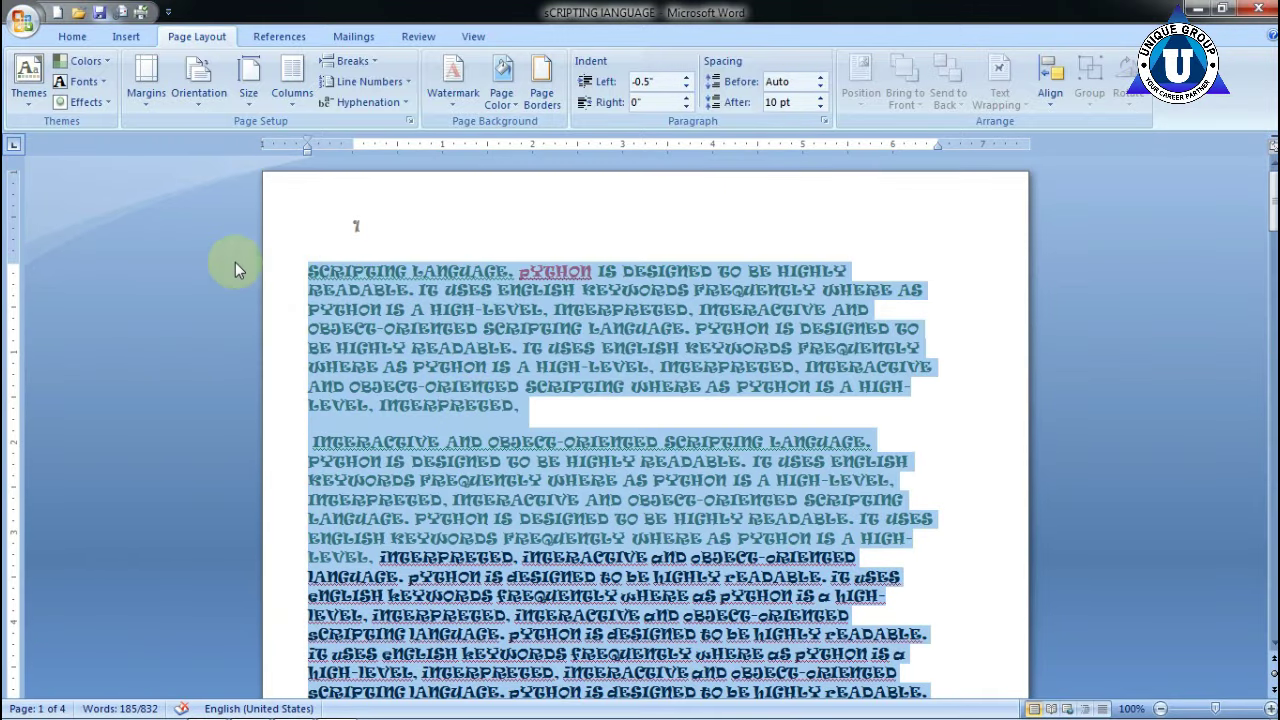
left_click(105, 88)
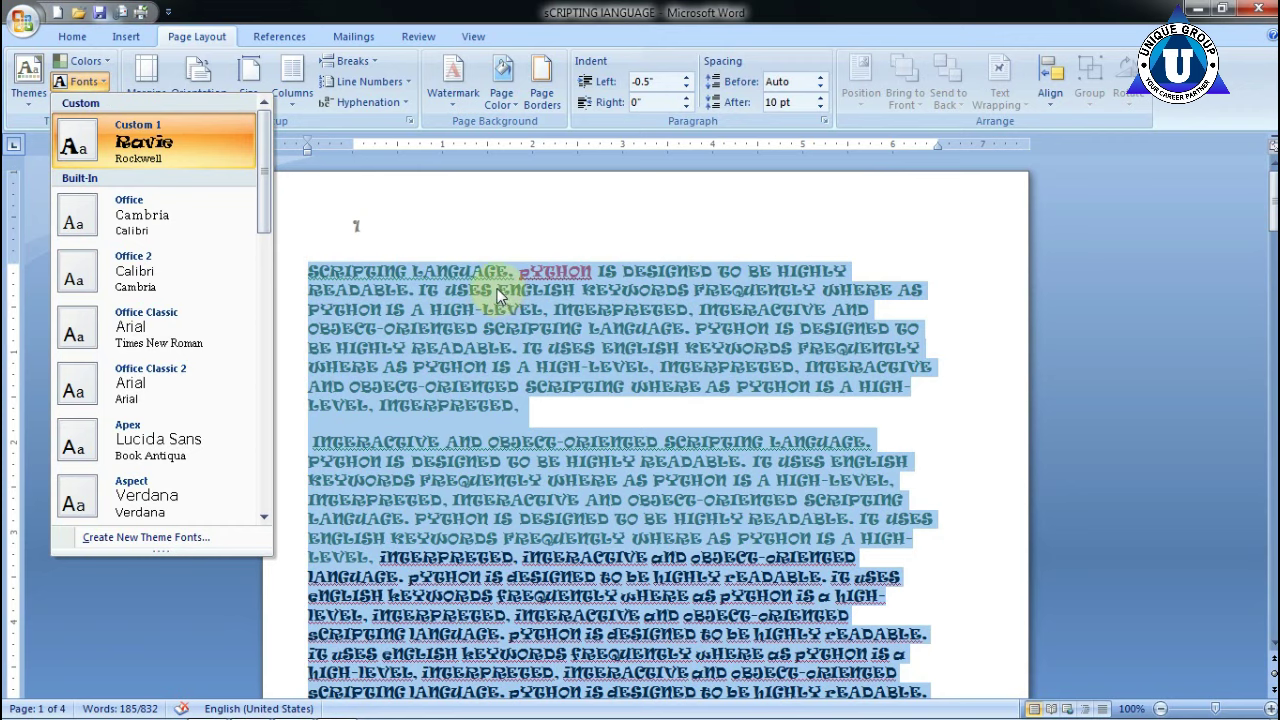
left_click(514, 228)
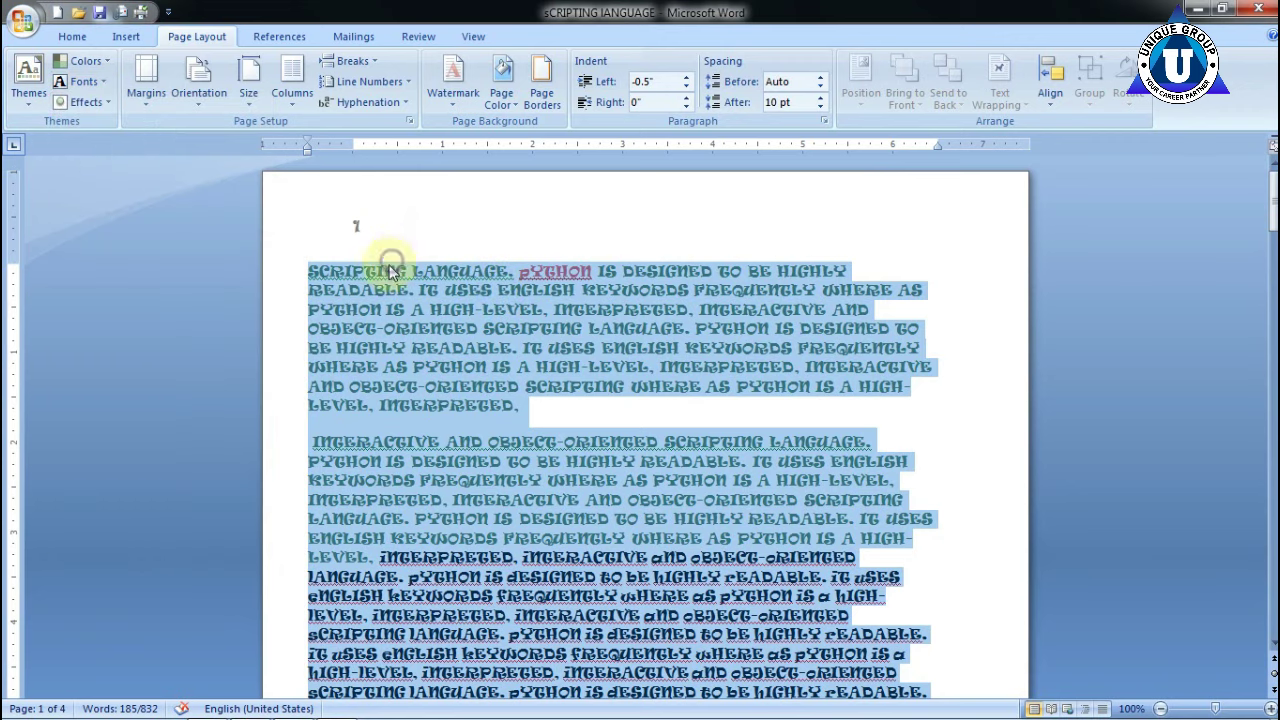
left_click_drag(390, 270, 372, 292)
left_click(354, 272)
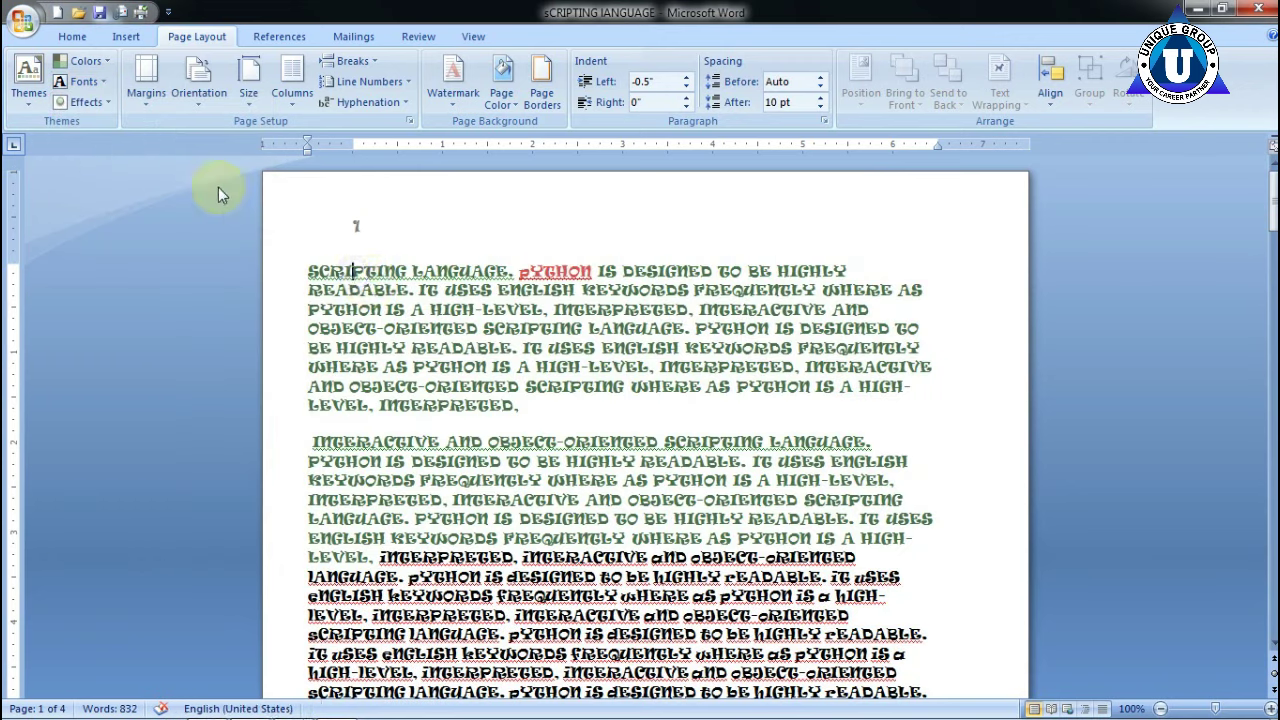
- Apply the Verve theme effects, then bring up the Margins presets
left_click(106, 102)
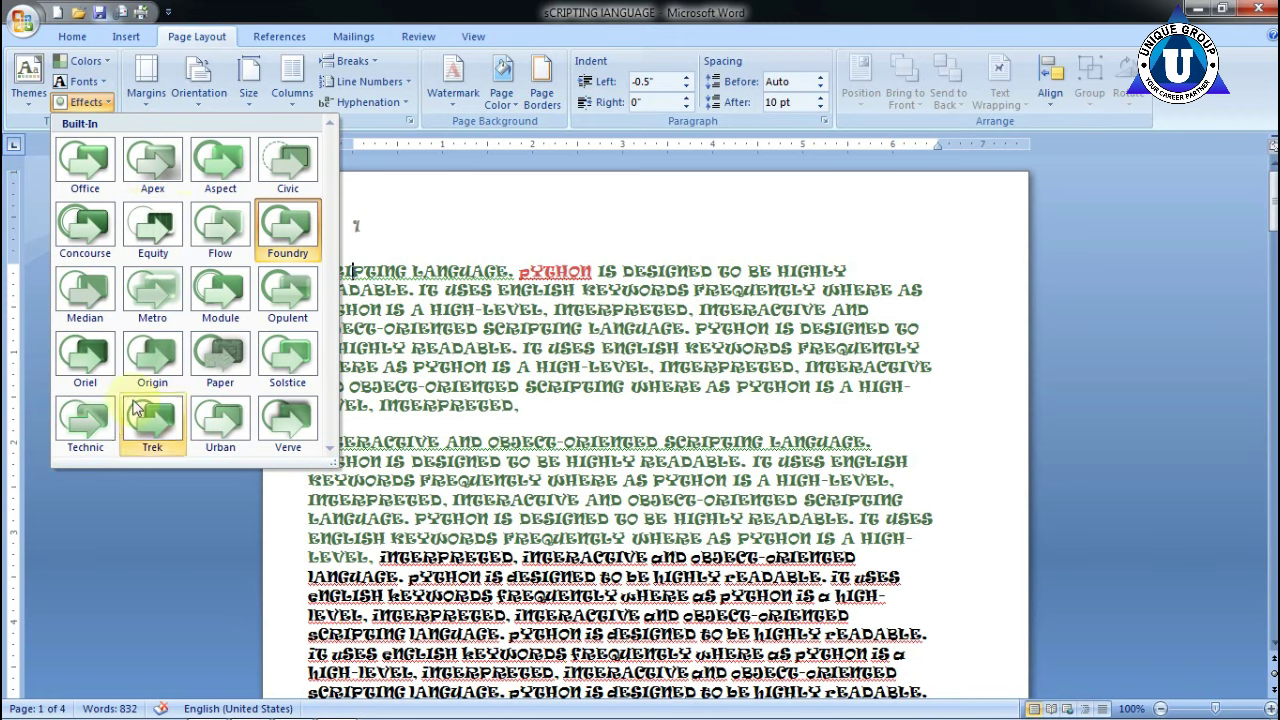
left_click(290, 405)
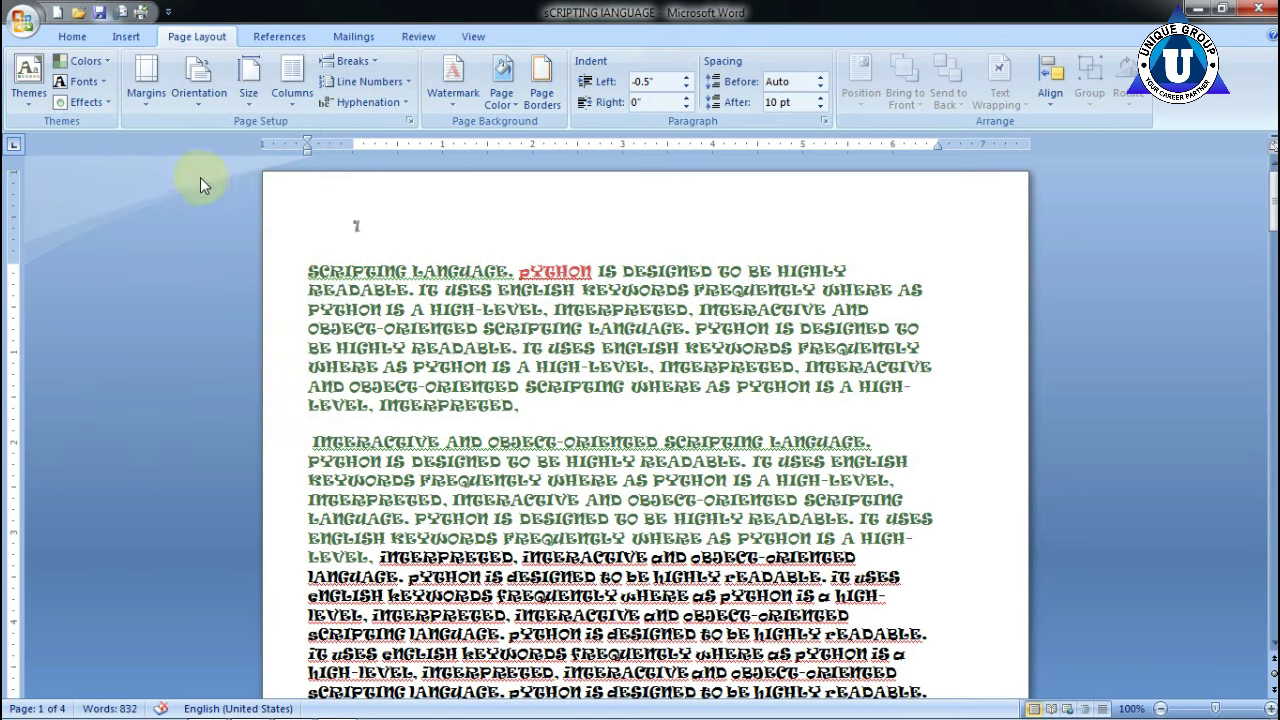
left_click(88, 102)
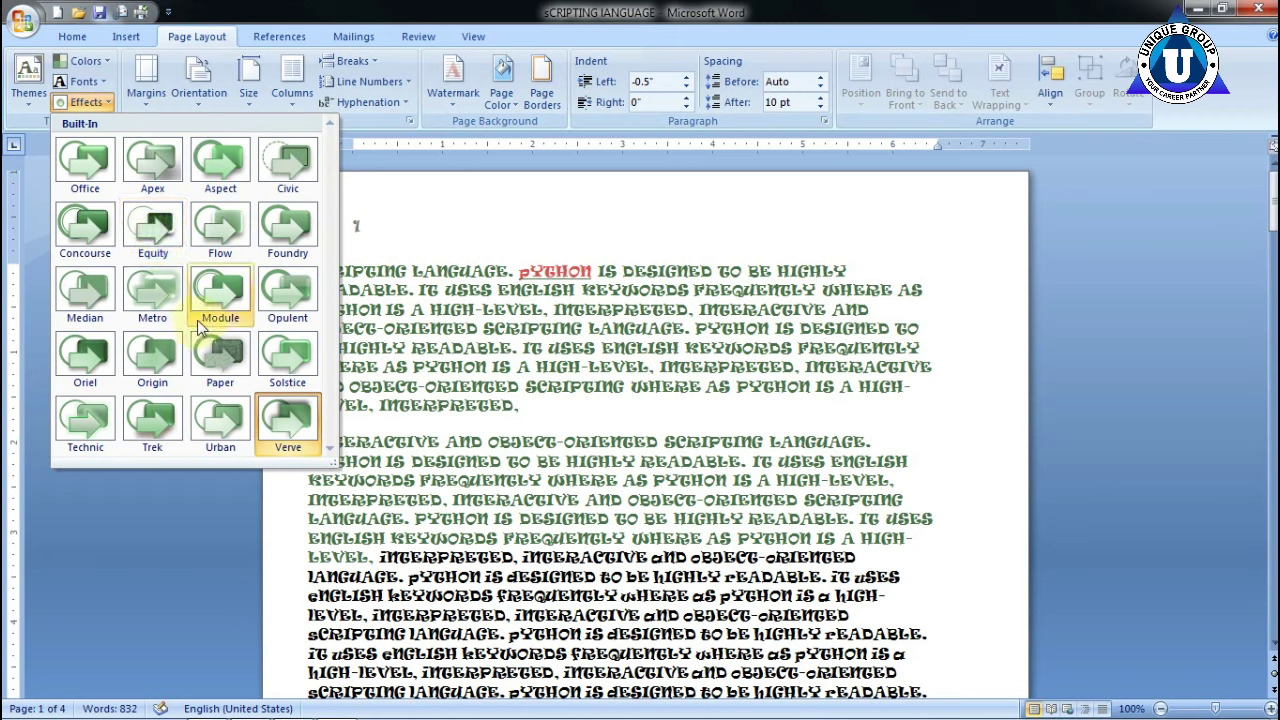
left_click(375, 308)
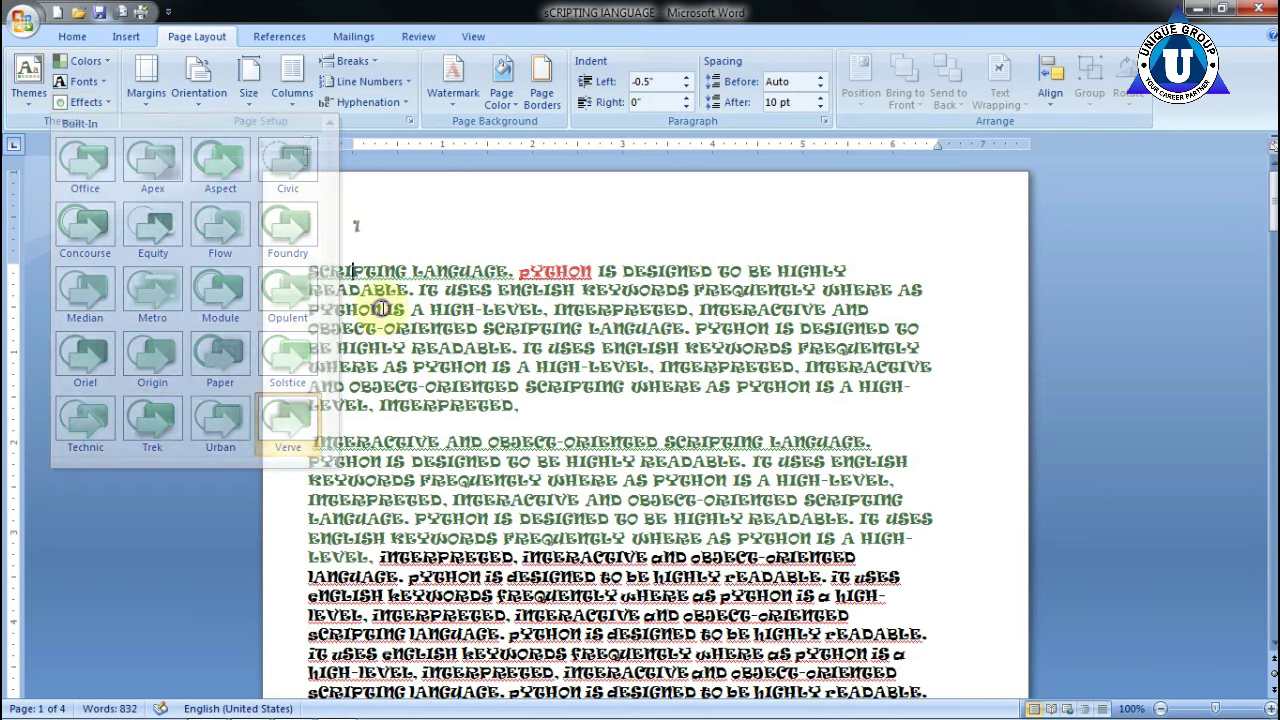
left_click(353, 274)
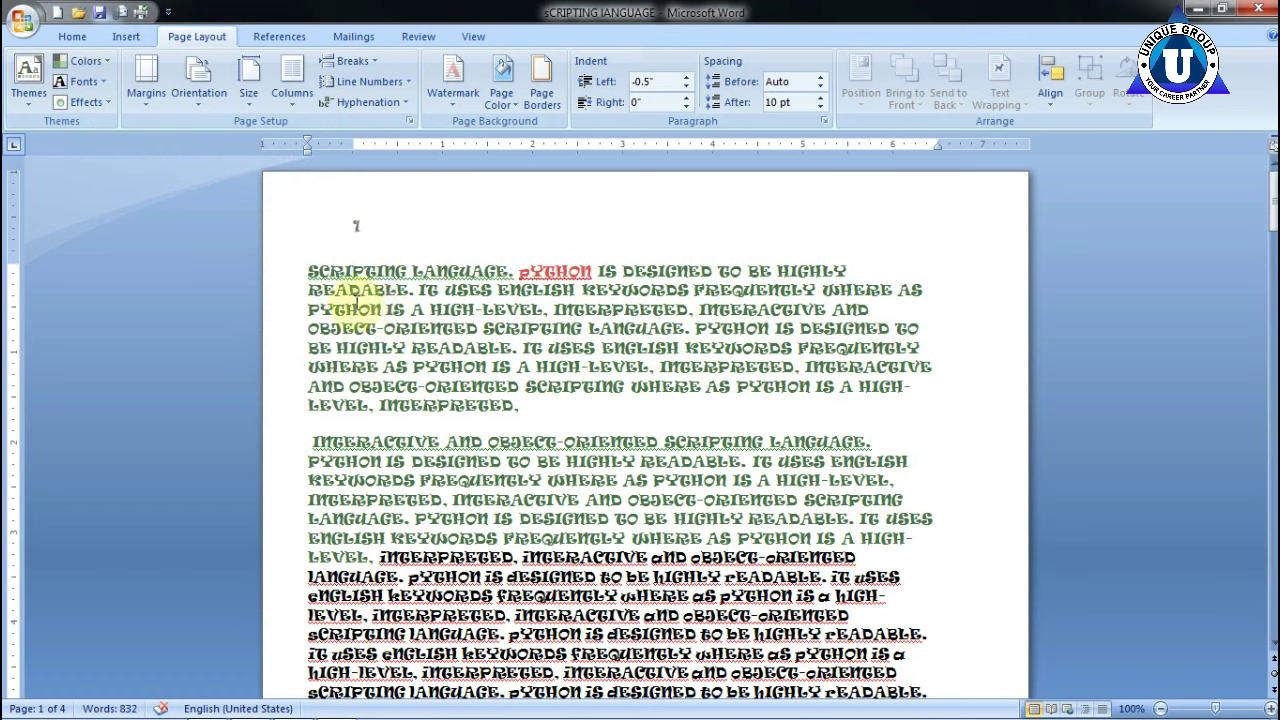
left_click(150, 109)
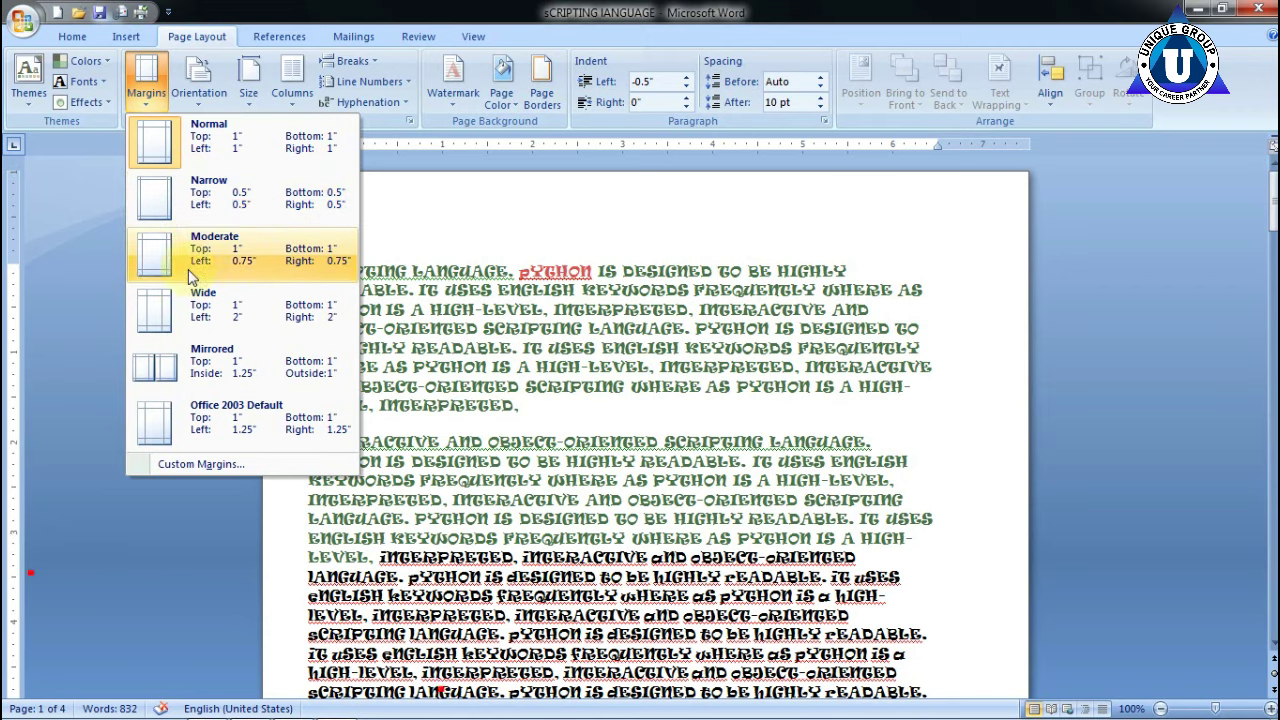
- Apply Narrow margins, then select the body text and switch back to Normal margins
left_click(213, 207)
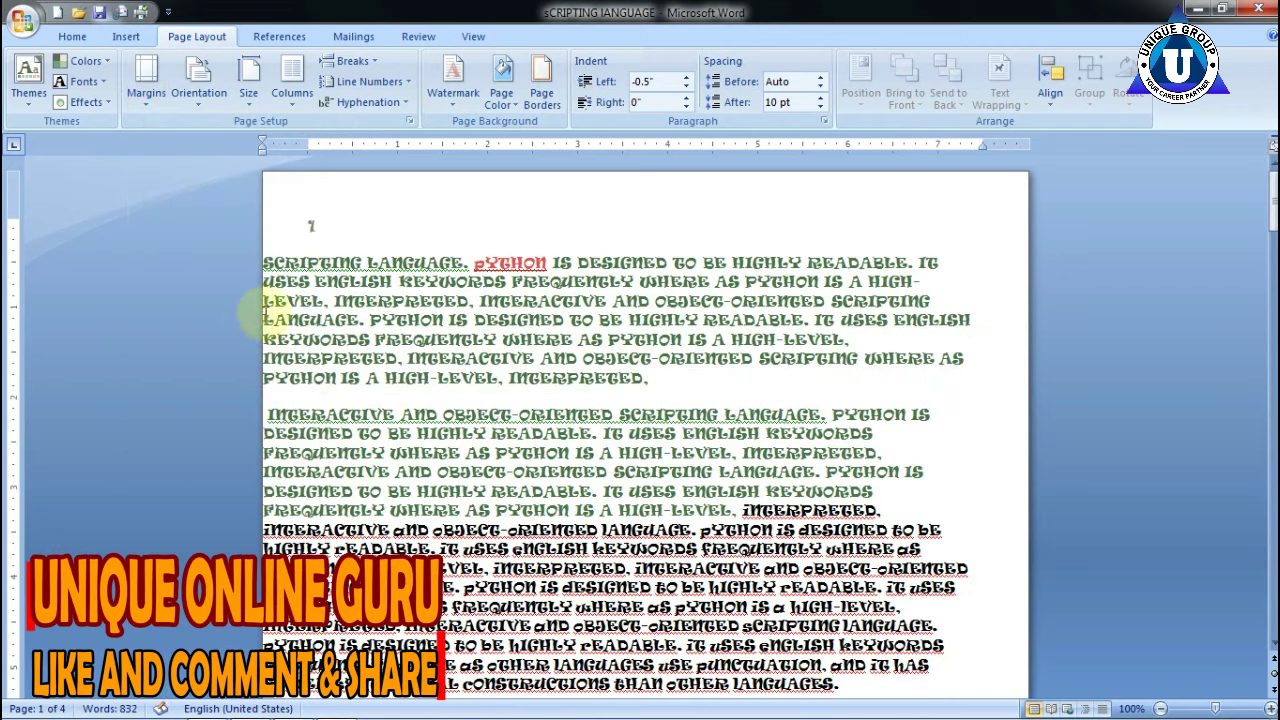
left_click_drag(265, 262, 430, 708)
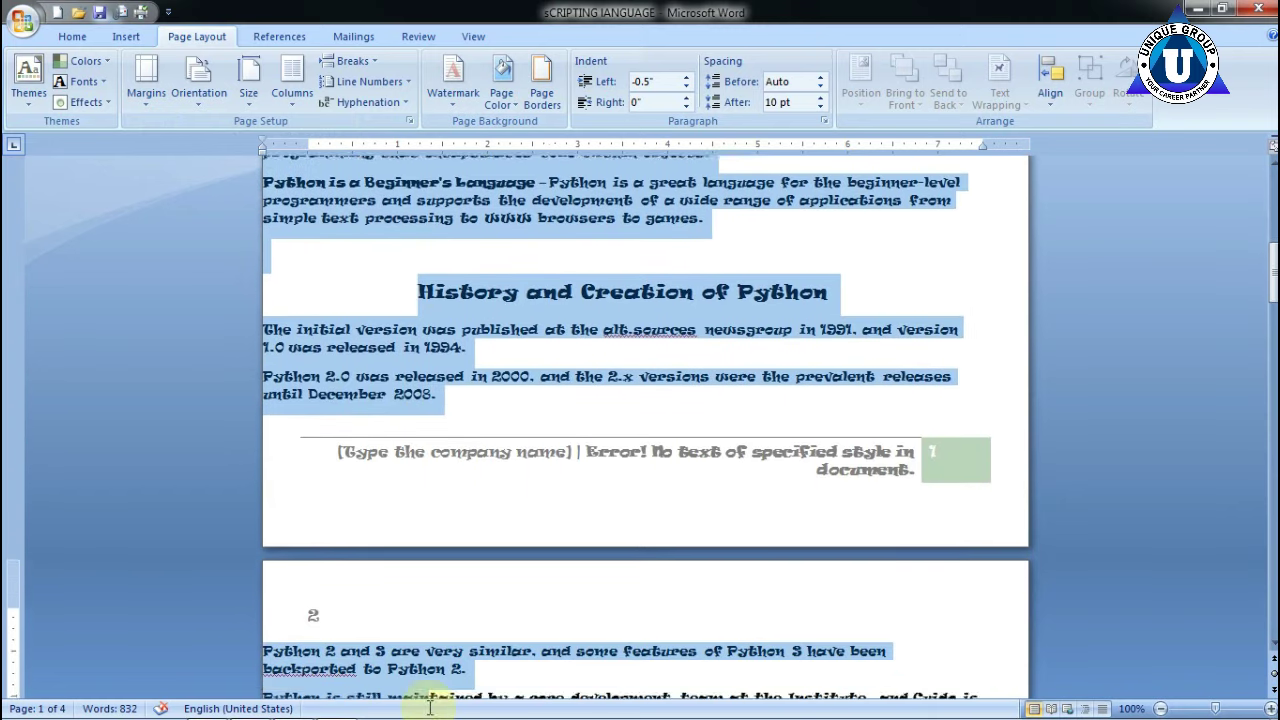
scroll(475, 425, "up", 5)
scroll(475, 425, "up", 7)
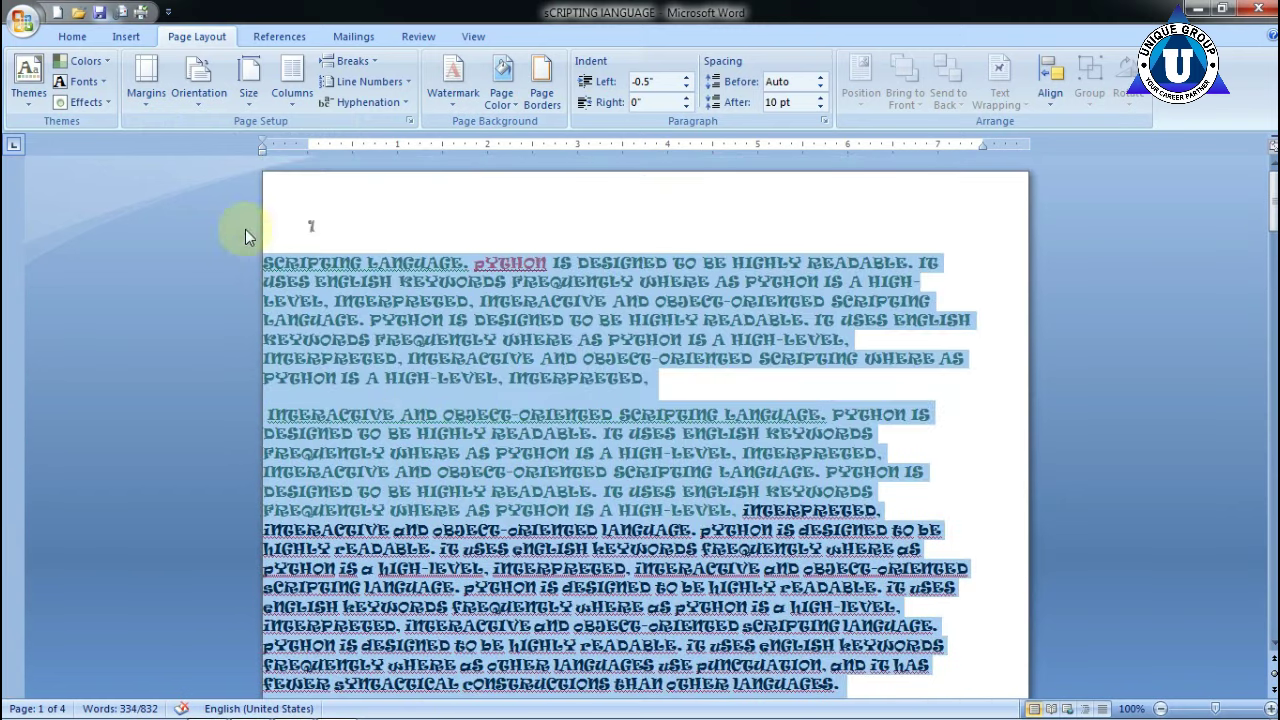
left_click(157, 102)
left_click(201, 150)
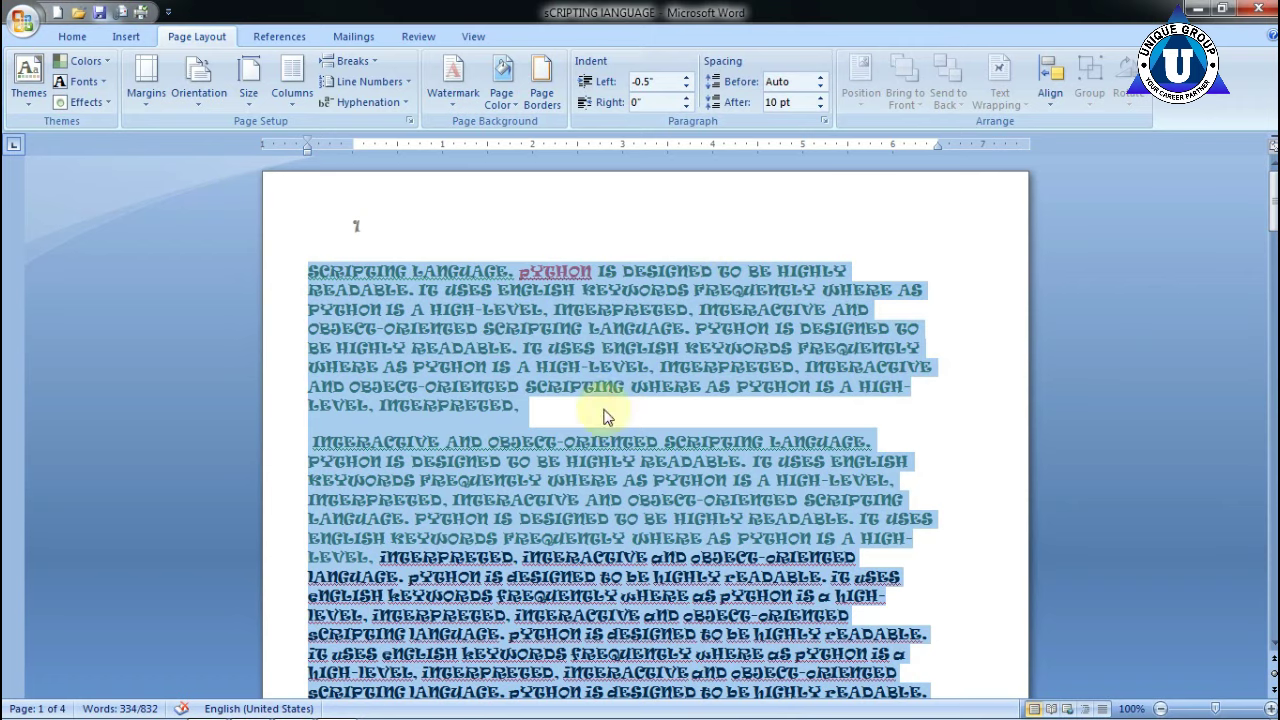
- Zoom out until three pages show together and clear the text selection
scroll(543, 528, "down", 7)
scroll(534, 530, "down", 4)
scroll(521, 393, "up", 5)
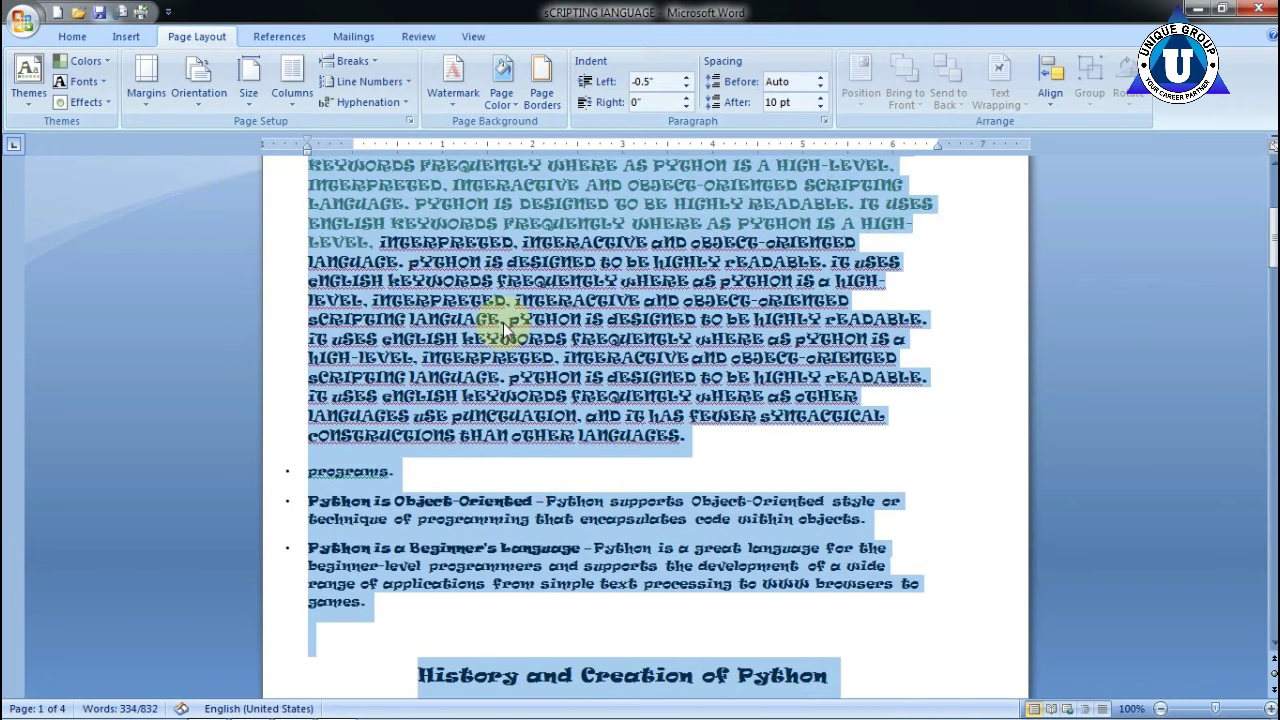
scroll(521, 393, "up", 2)
left_click(1160, 708)
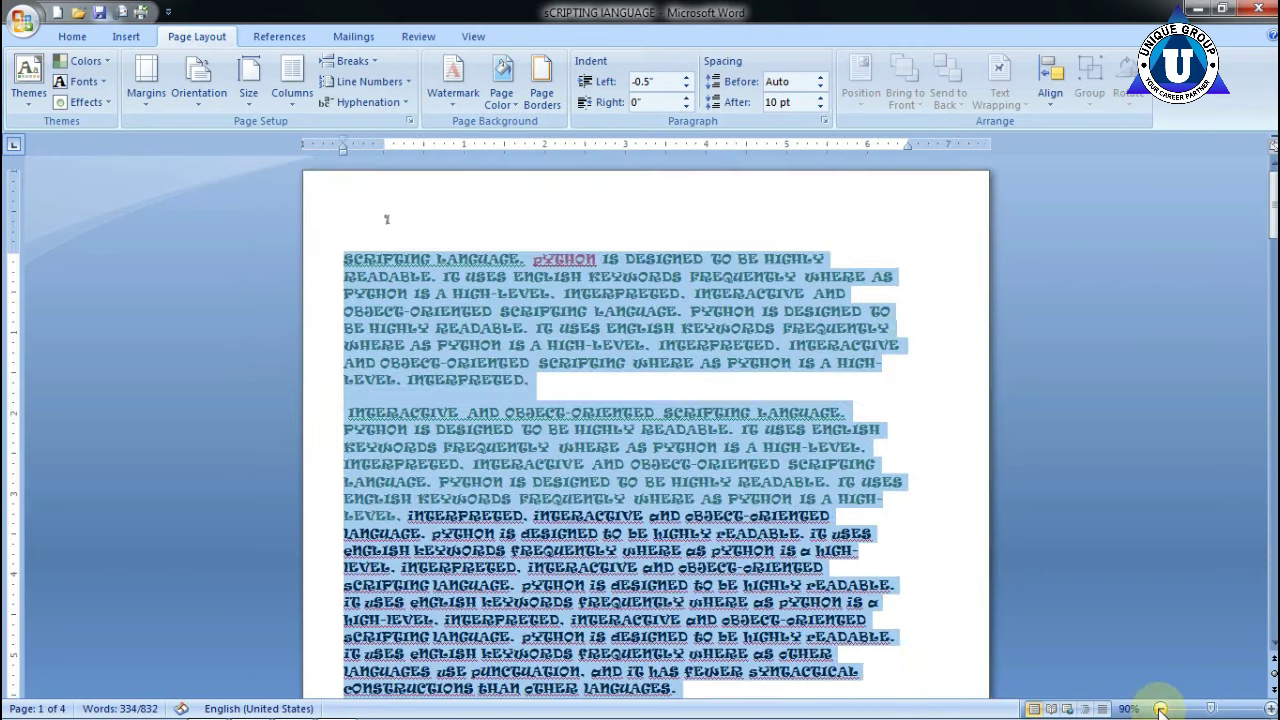
left_click(1160, 708)
left_click(1160, 708)
left_click(1160, 708)
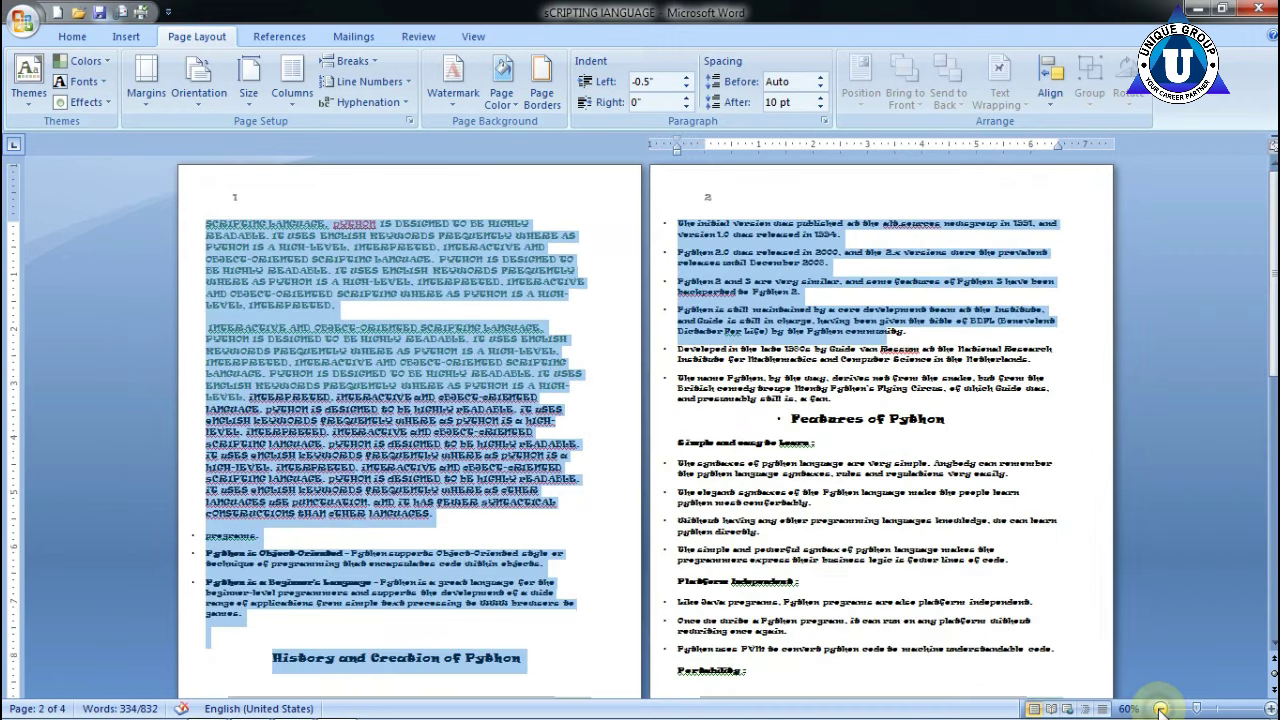
left_click(1160, 708)
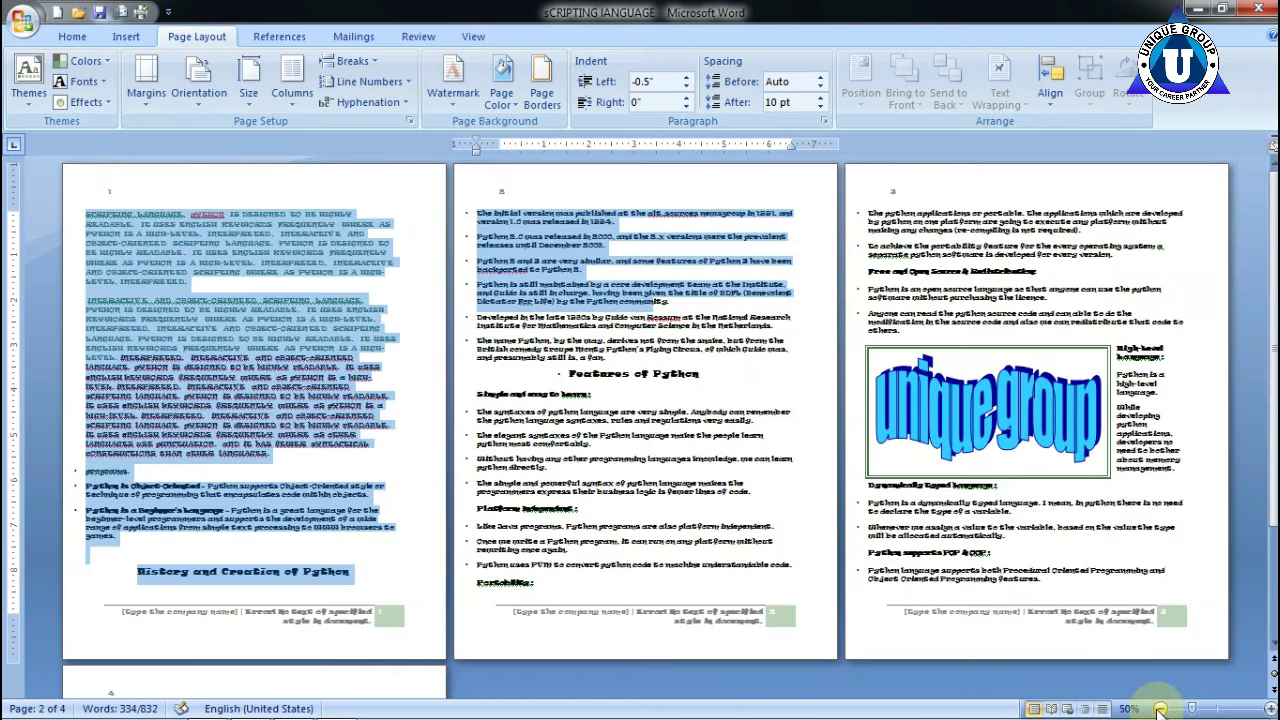
left_click(362, 516)
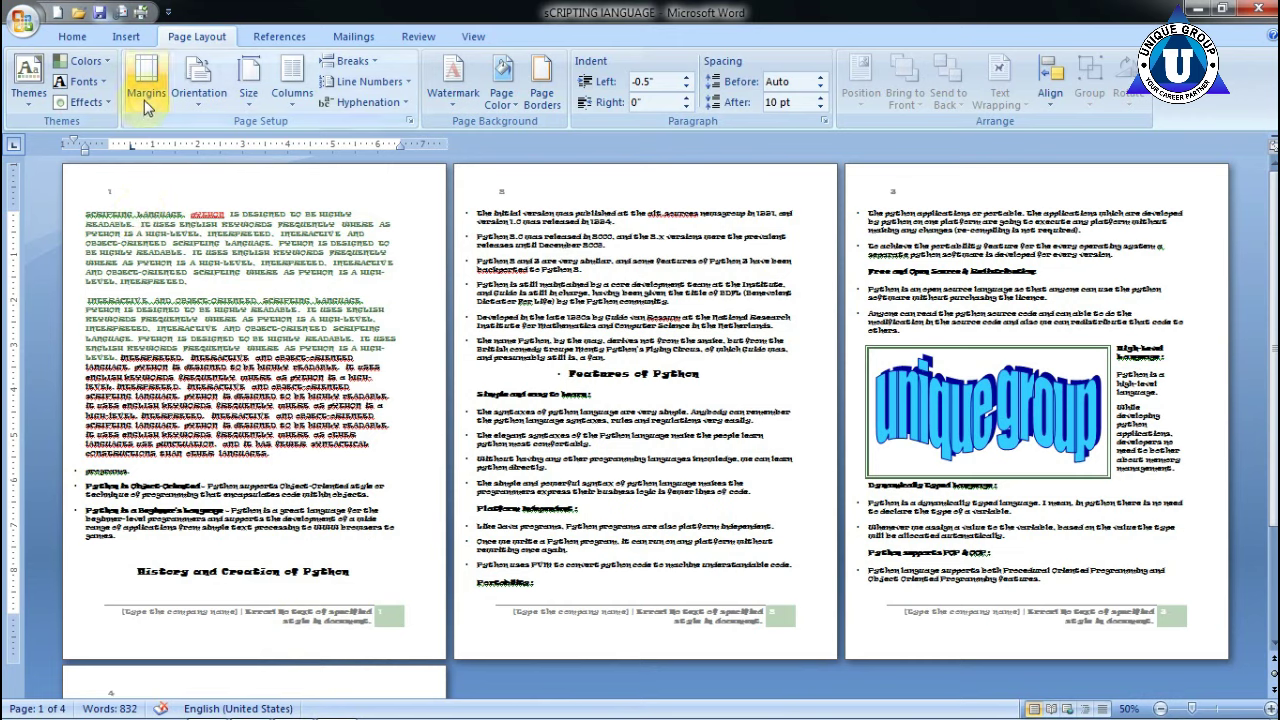
- Apply Wide margins, zoom in to 90%, and bring up the margin presets again
left_click(145, 100)
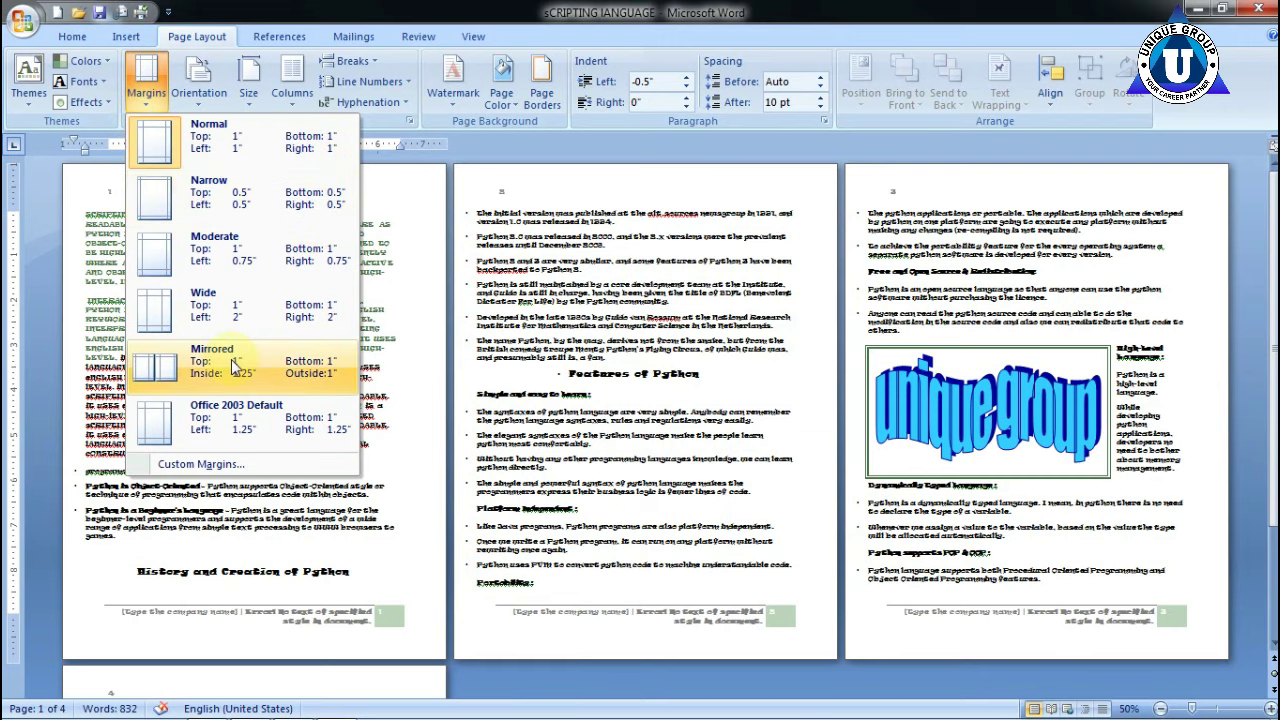
left_click(236, 318)
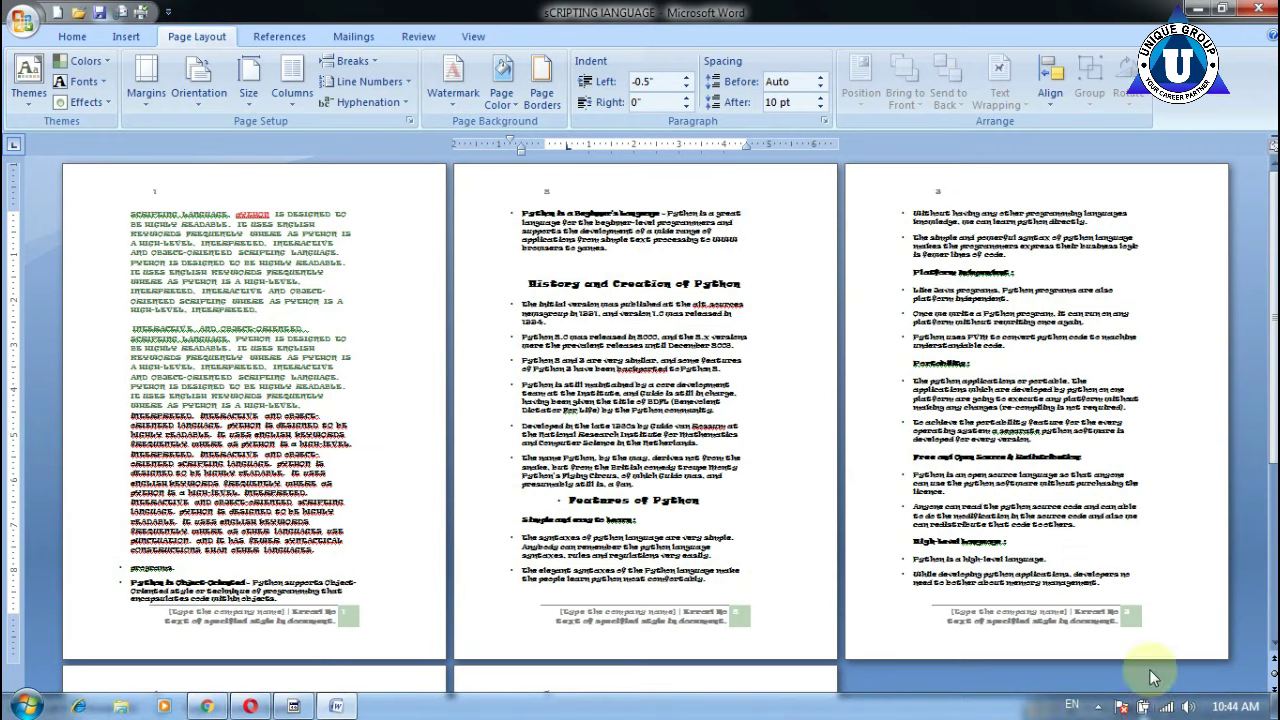
left_click(1255, 706)
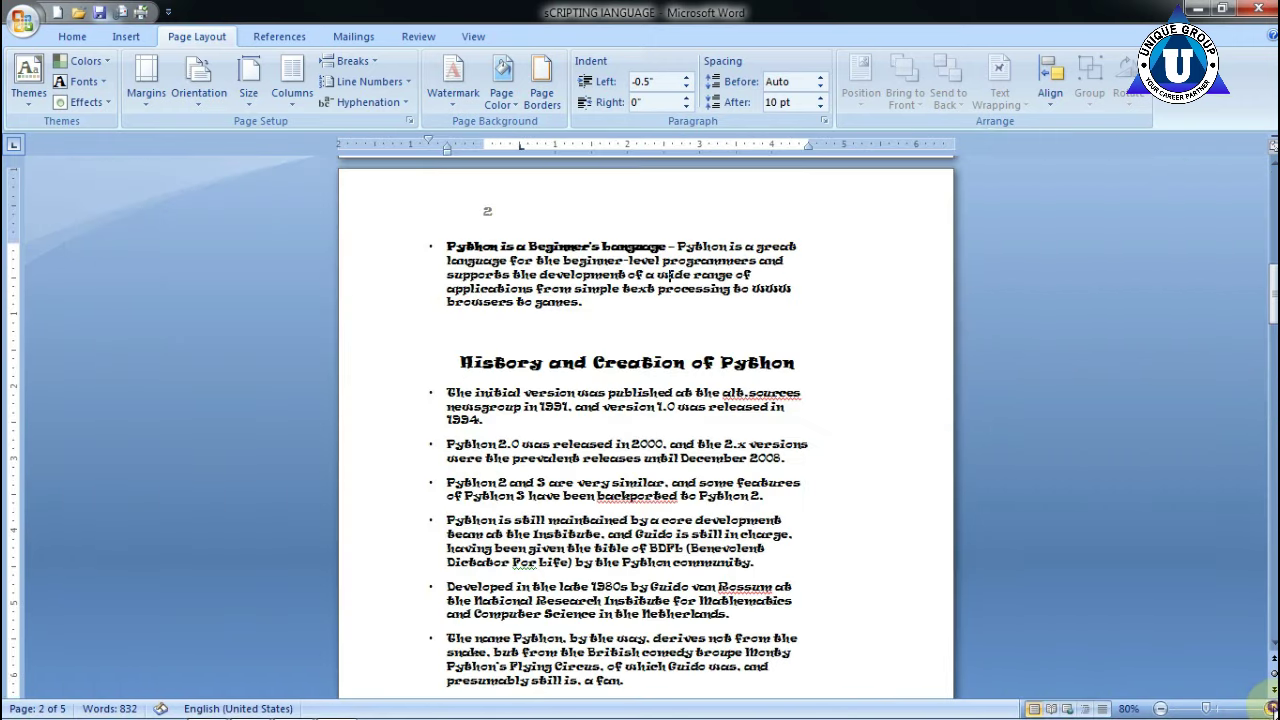
left_click(1258, 704)
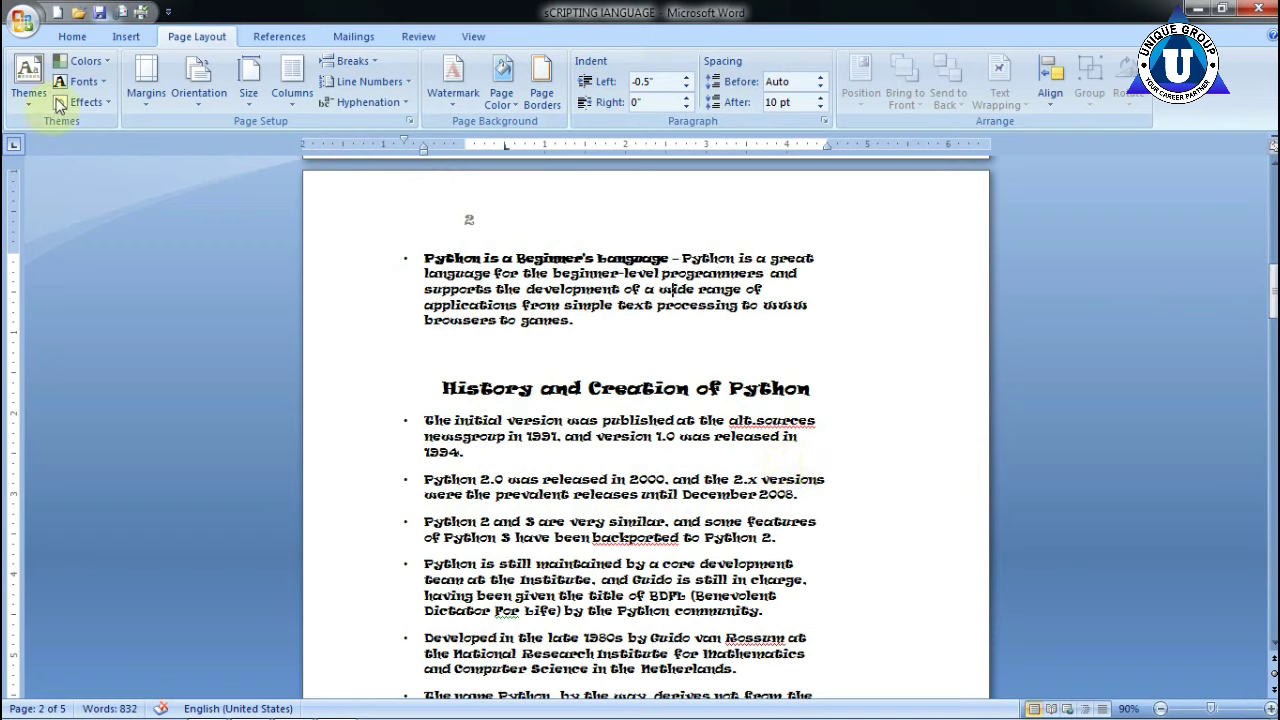
left_click(145, 88)
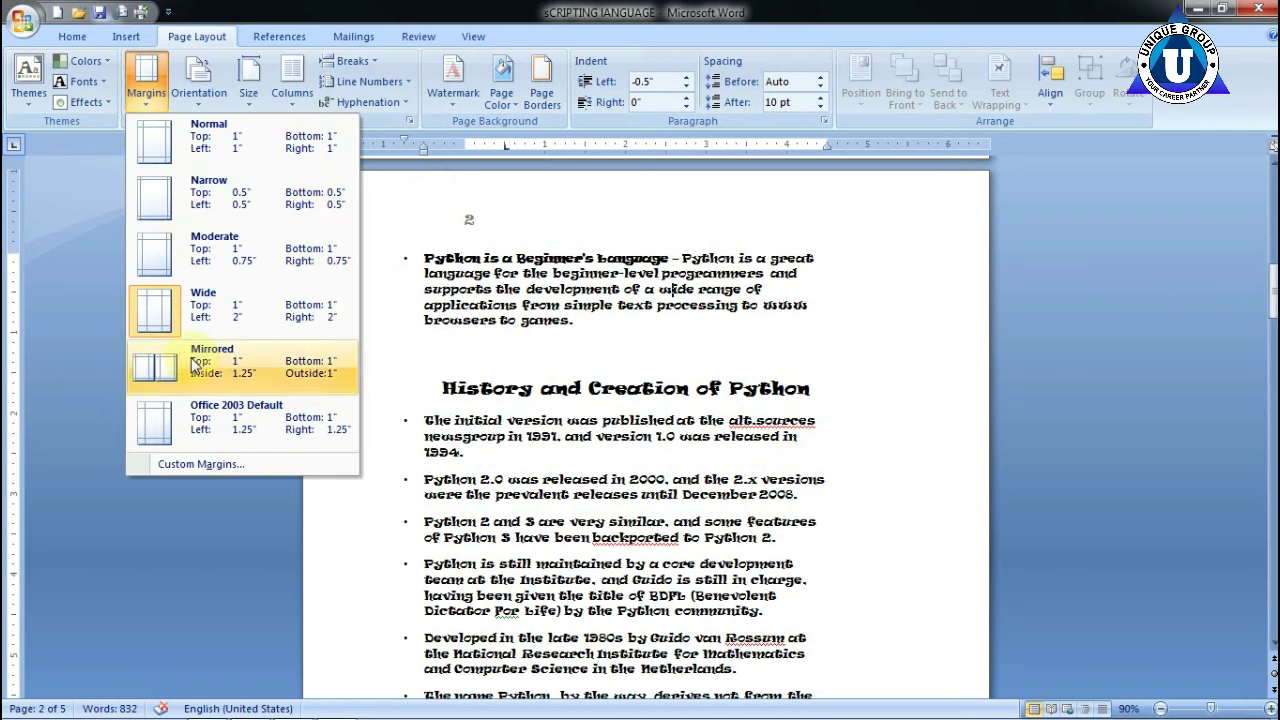
- In Custom Margins, set Top, Bottom, Left, Right and Gutter to 0, with the gutter at Top
left_click(209, 461)
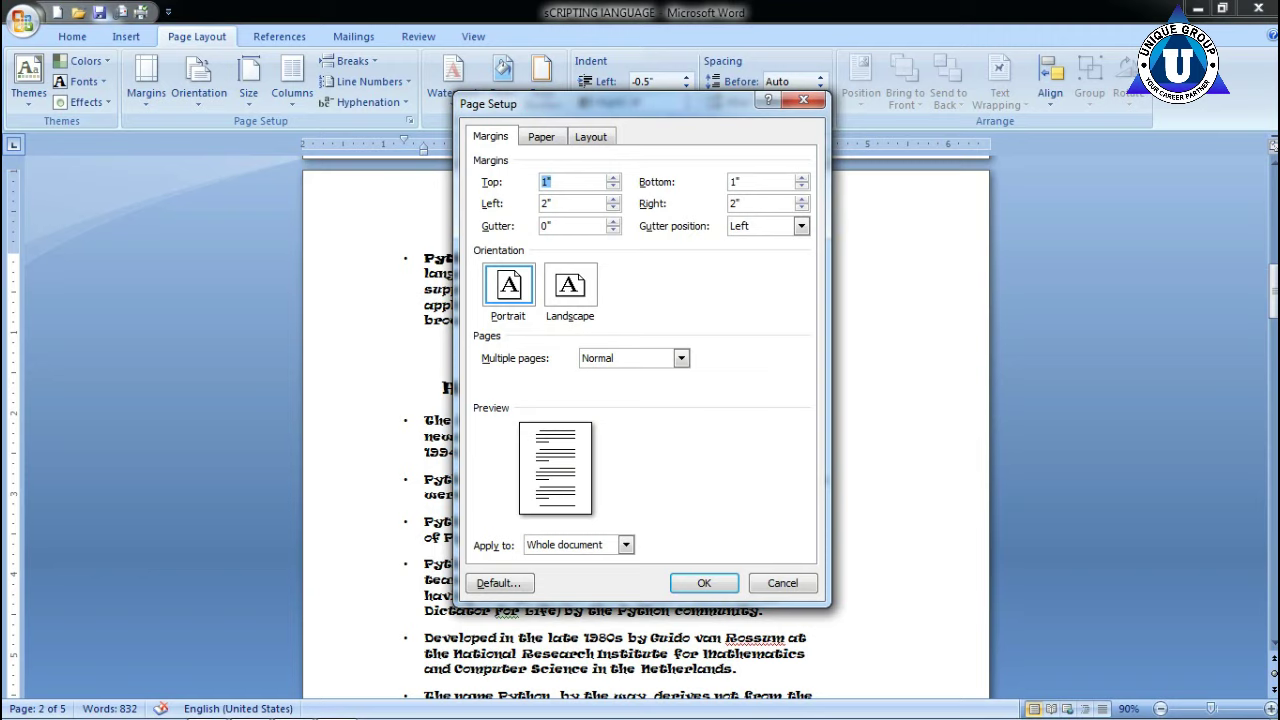
key("Tab")
type("0")
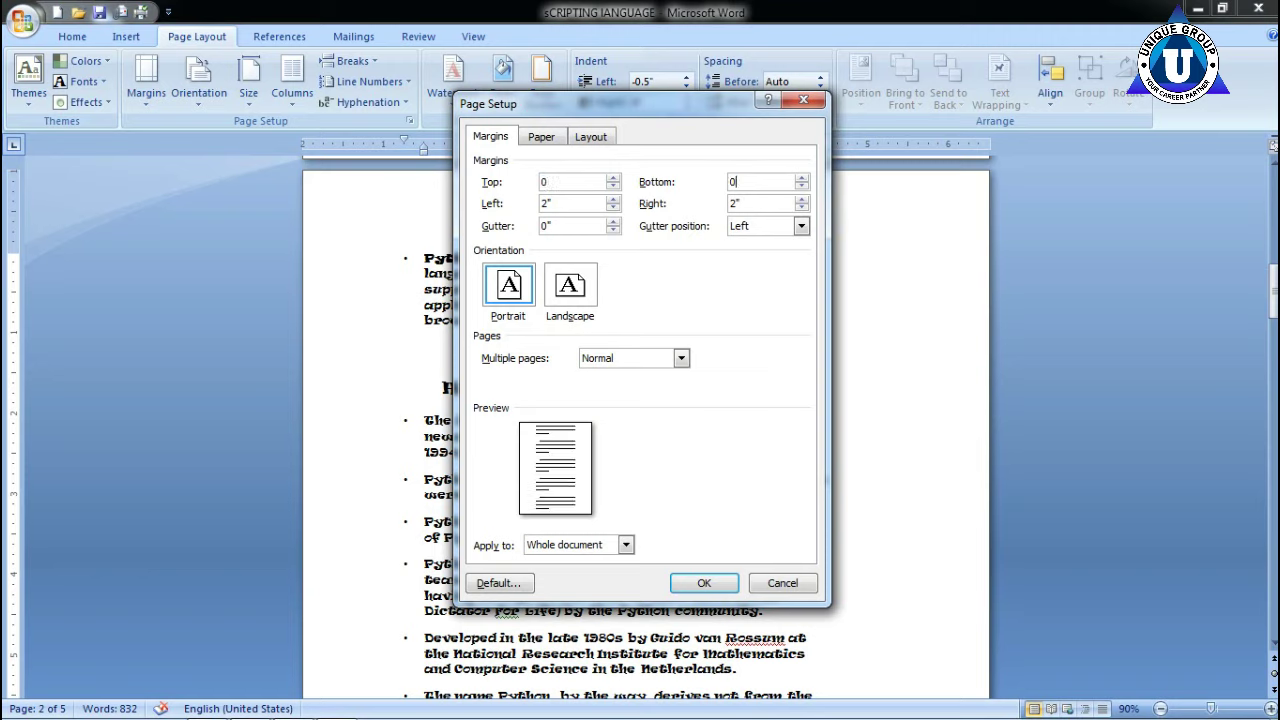
key("Tab")
type("0")
key("Tab")
type("0")
key("Tab")
type("0")
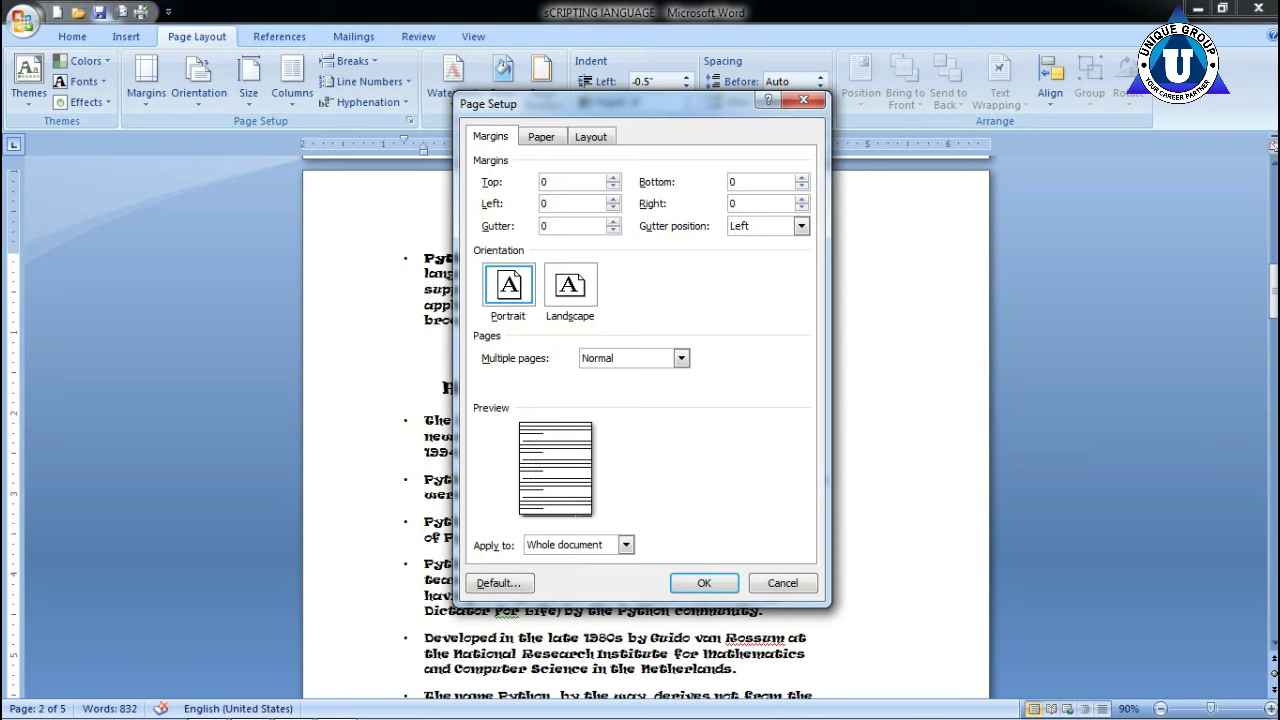
key("Tab")
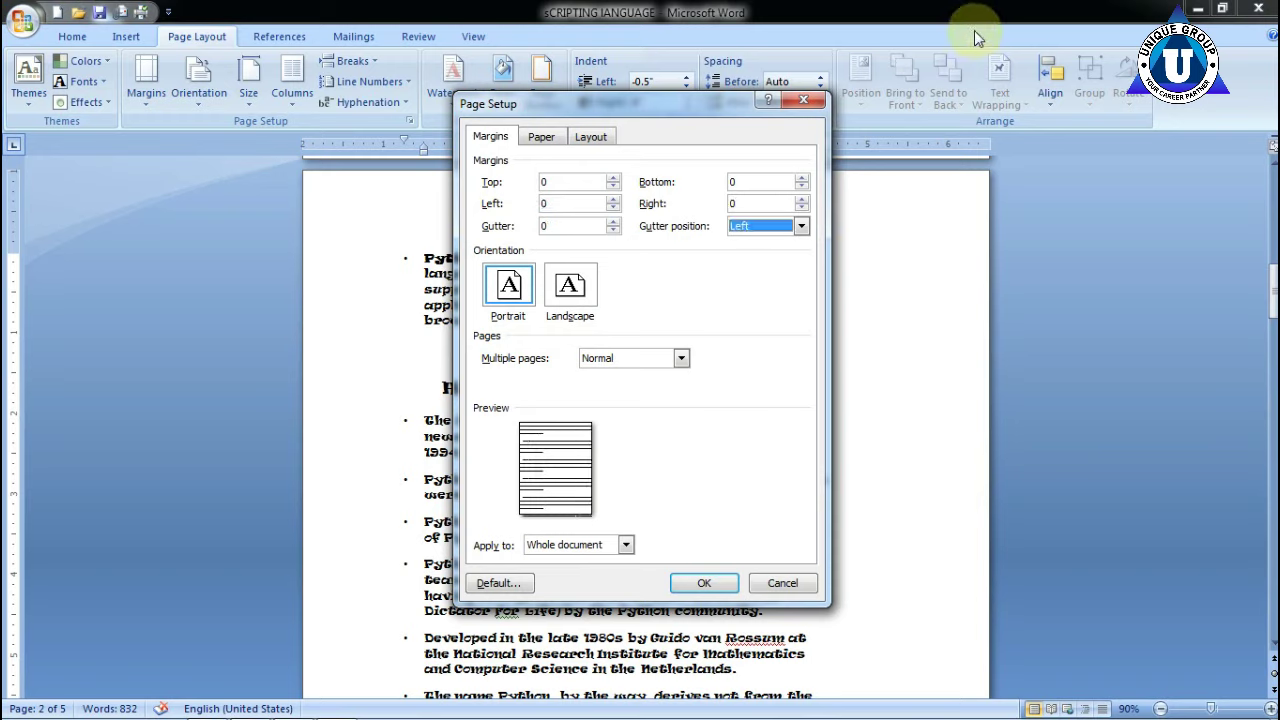
left_click(745, 227)
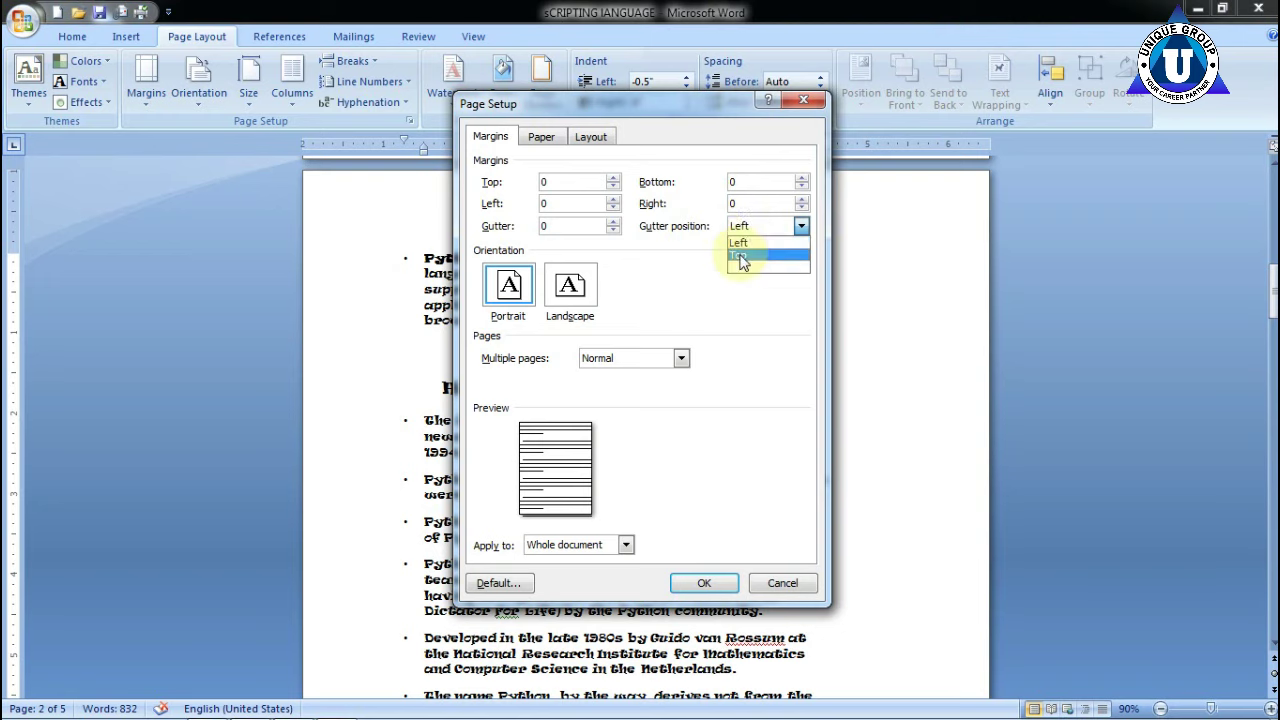
left_click(740, 256)
left_click(713, 590)
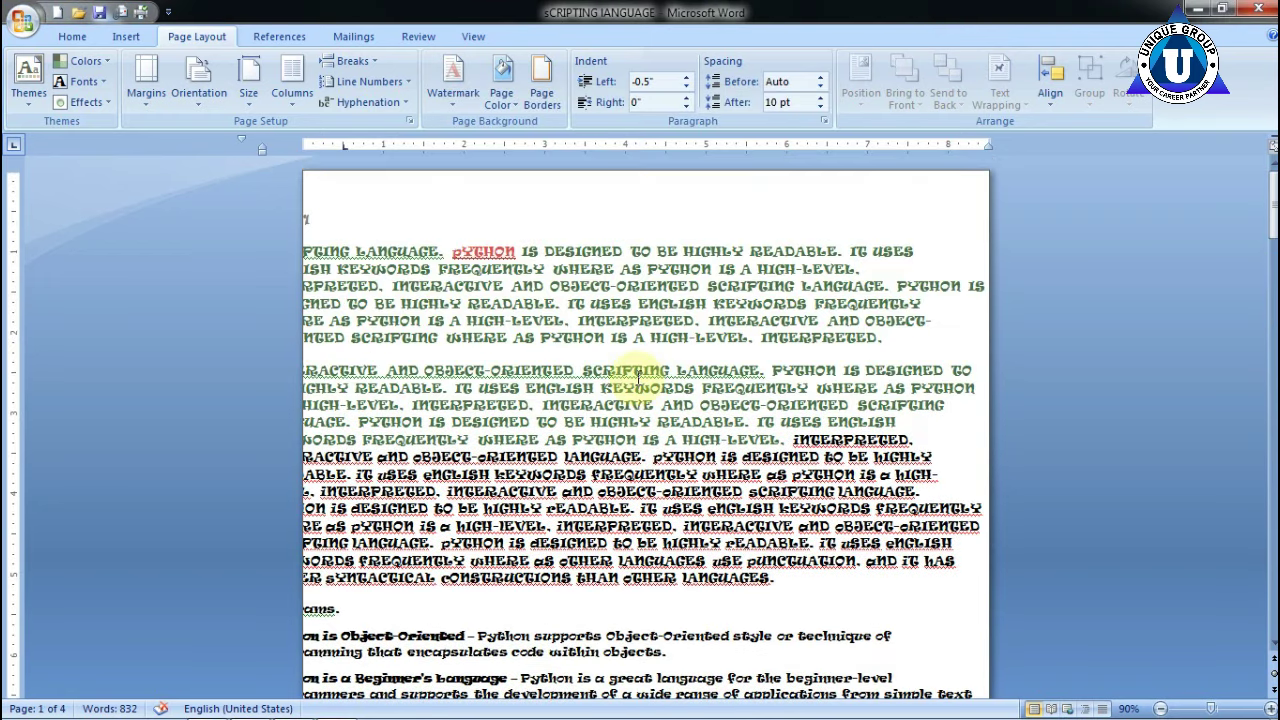
- Return to the top of page 1 and bring up the Page Layout Orientation choices
scroll(632, 372, "down", 5)
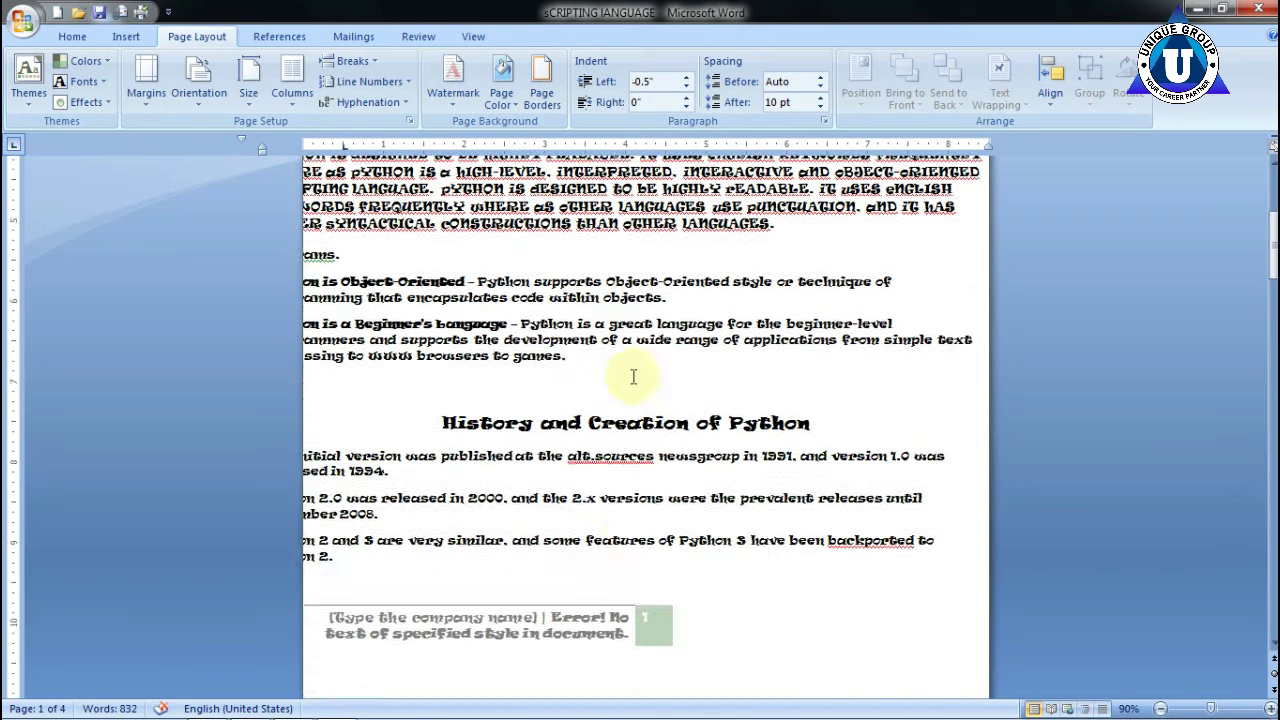
scroll(632, 372, "down", 5)
scroll(630, 373, "down", 5)
scroll(628, 374, "down", 4)
scroll(628, 374, "up", 5)
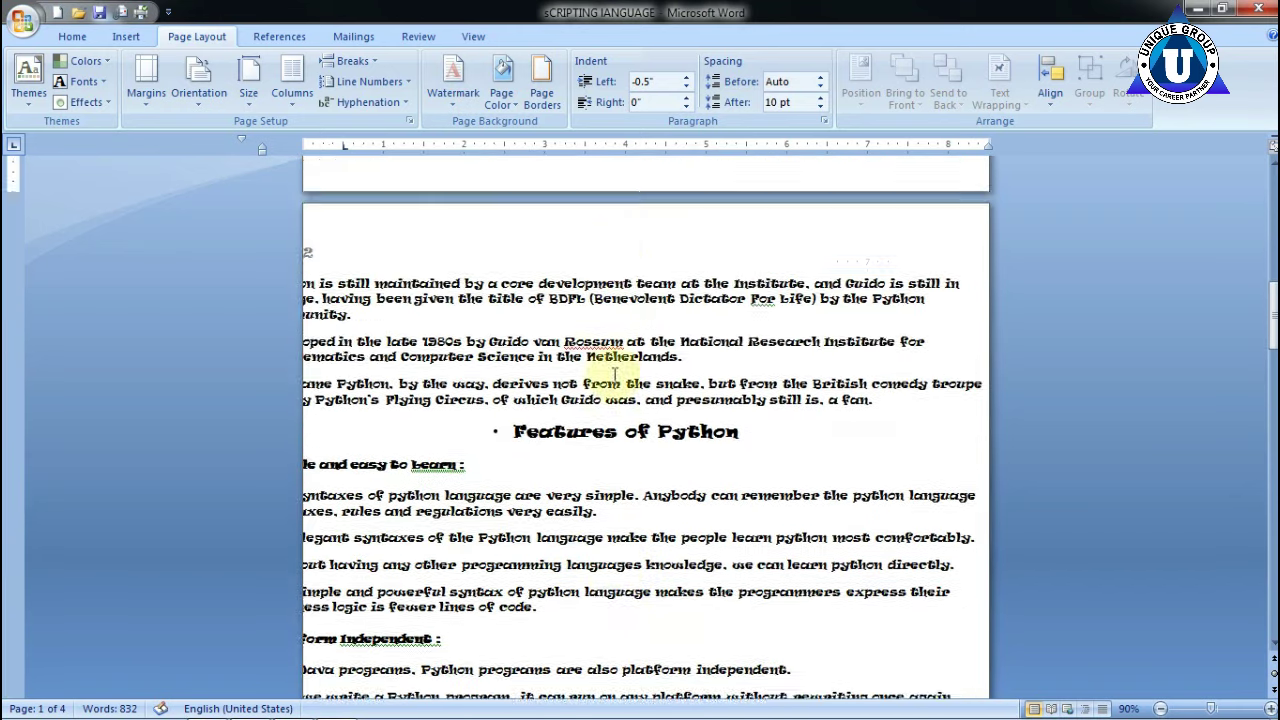
scroll(615, 360, "up", 5)
scroll(608, 351, "up", 4)
scroll(660, 90, "up", 1)
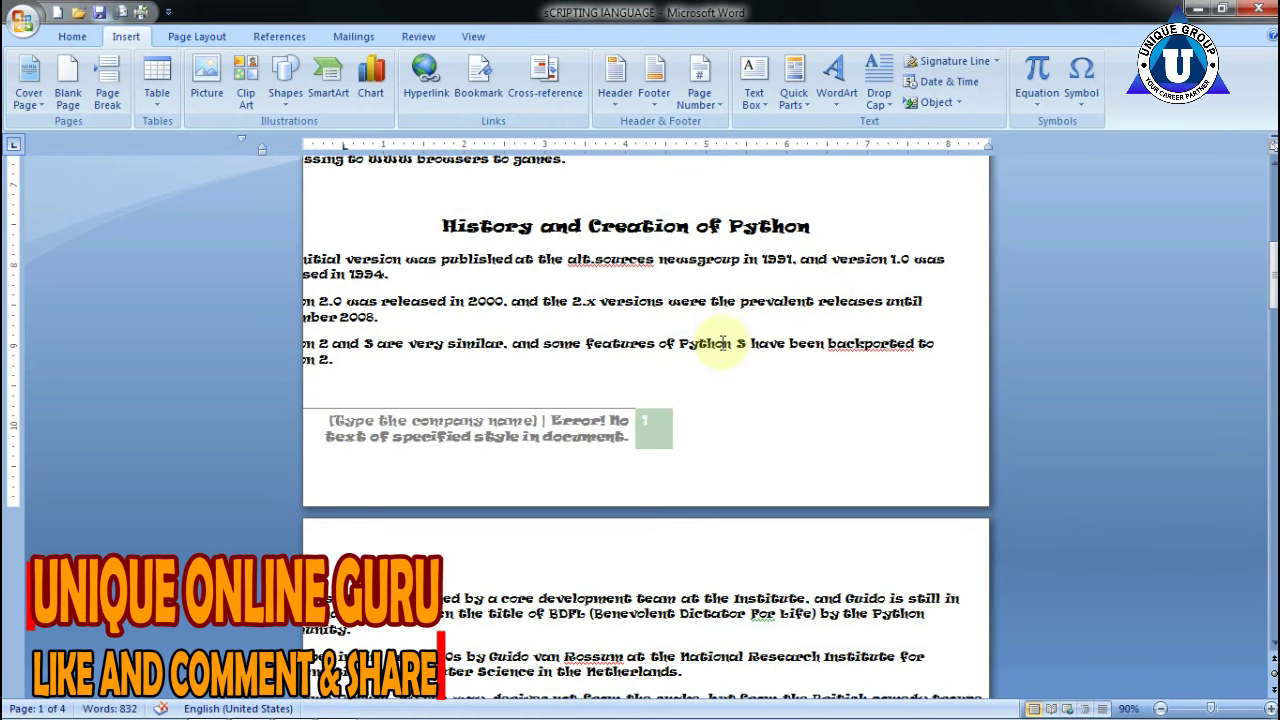
scroll(585, 403, "up", 3)
scroll(490, 423, "up", 2)
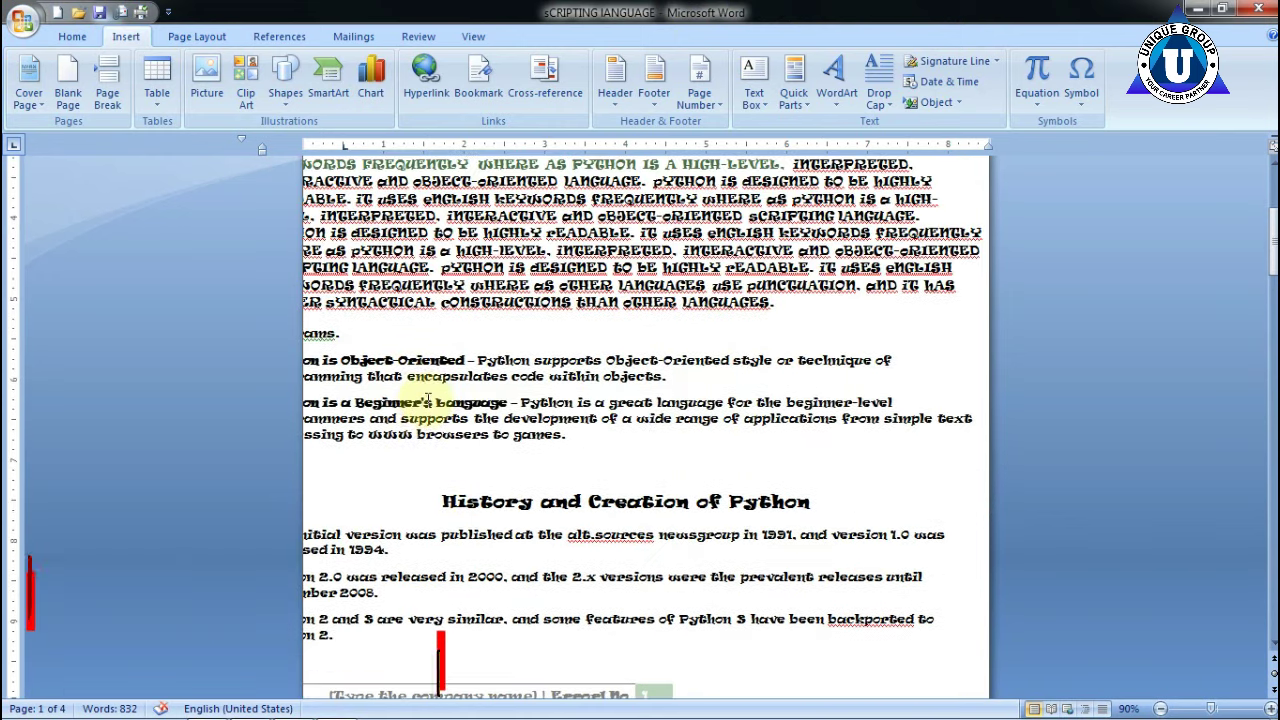
left_click(192, 36)
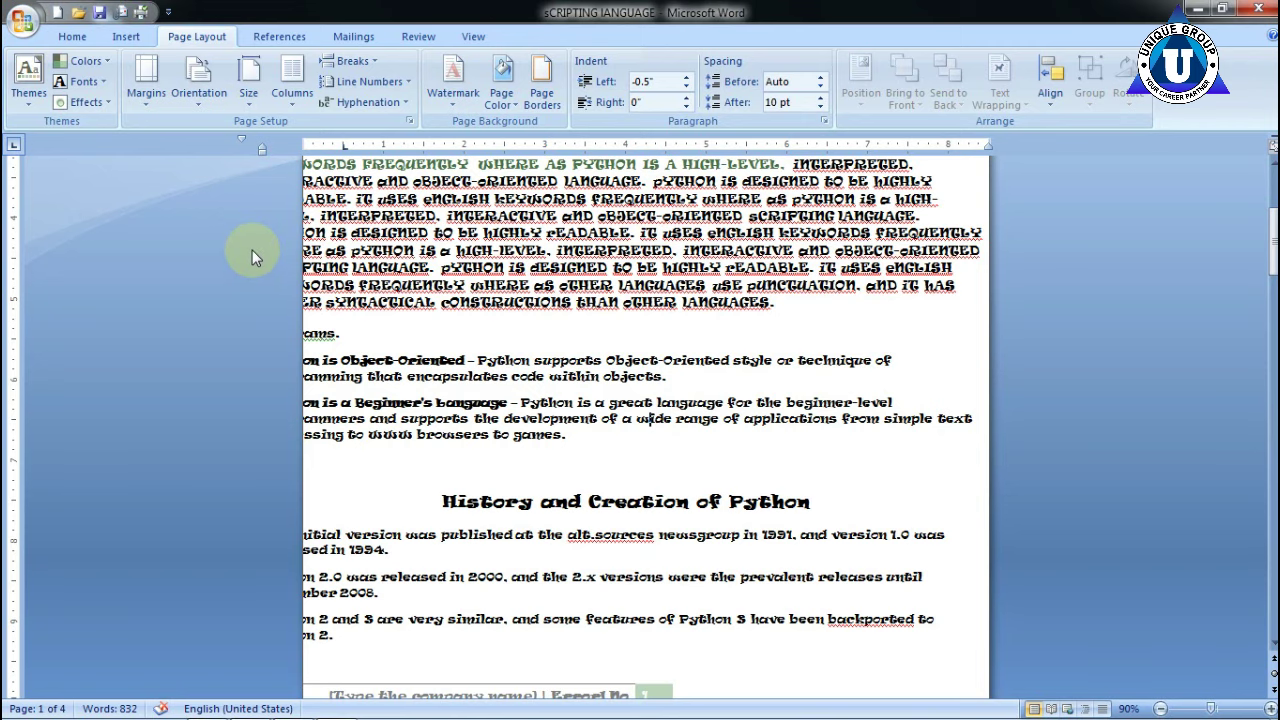
scroll(514, 300, "up", 5)
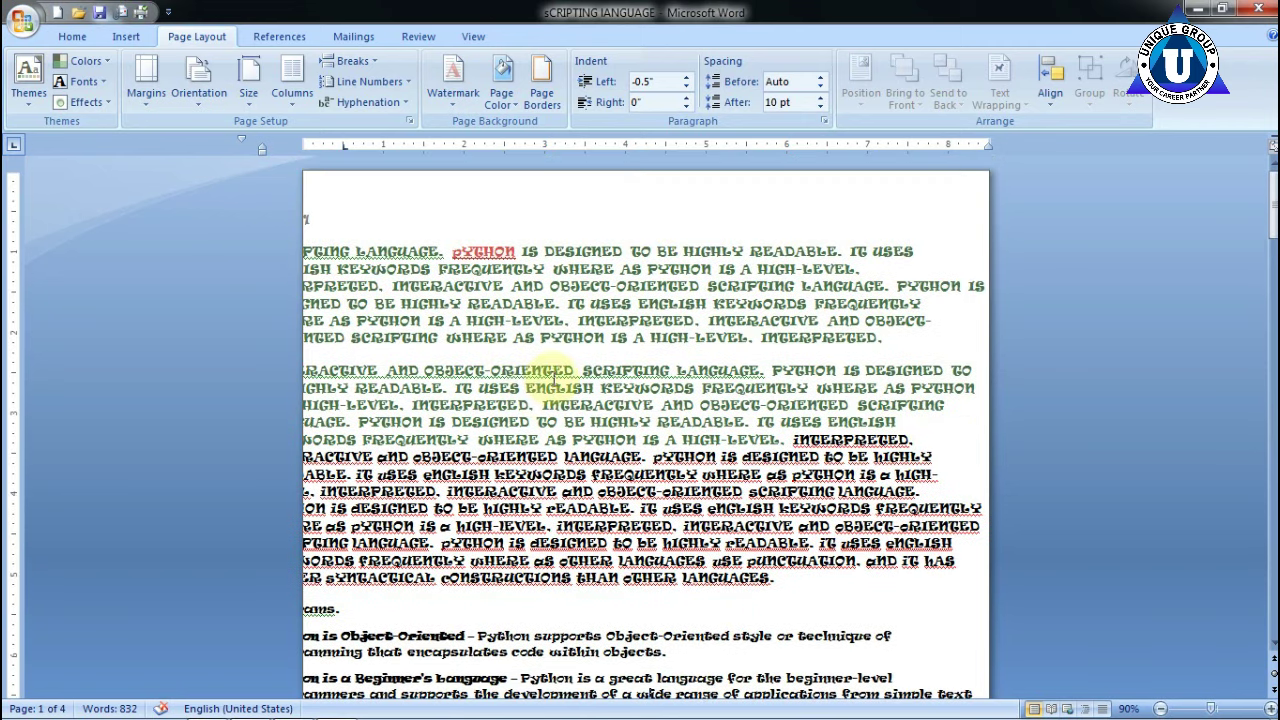
left_click(205, 92)
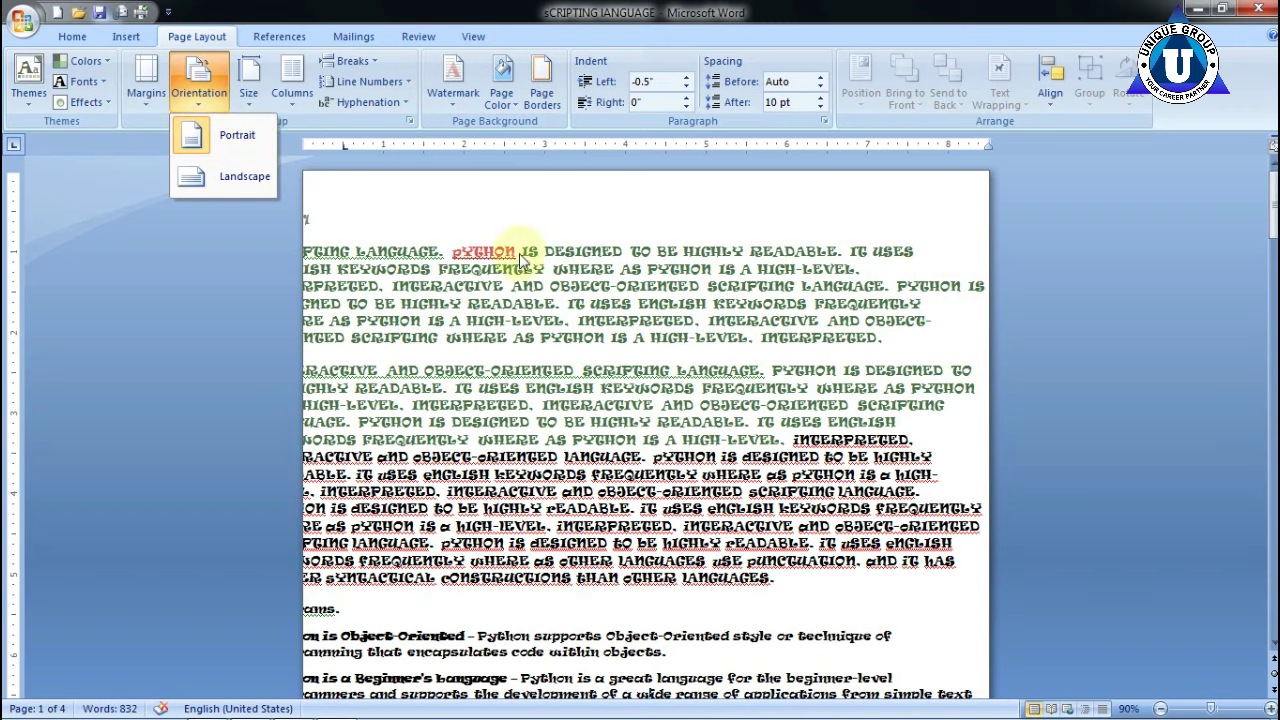
- Turn the pages to Landscape, reopen Orientation, then bring up the paper Size list
left_click(236, 182)
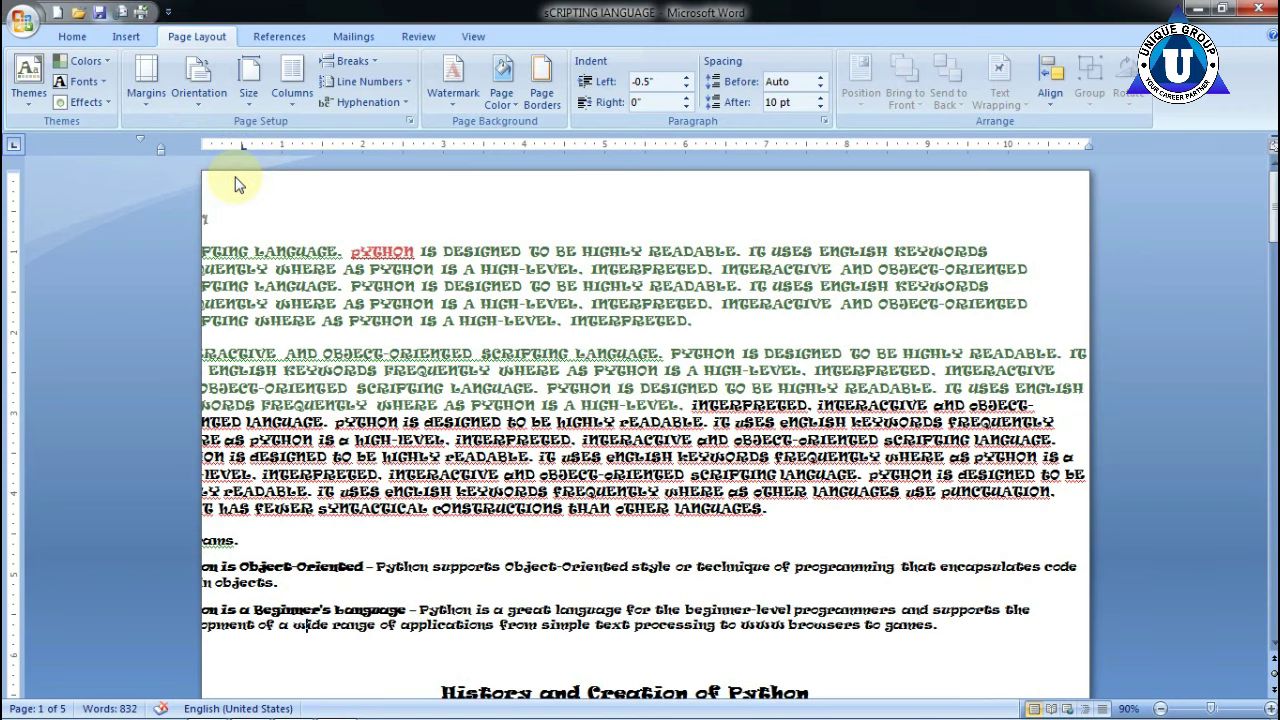
scroll(520, 206, "down", 3)
scroll(534, 234, "down", 5)
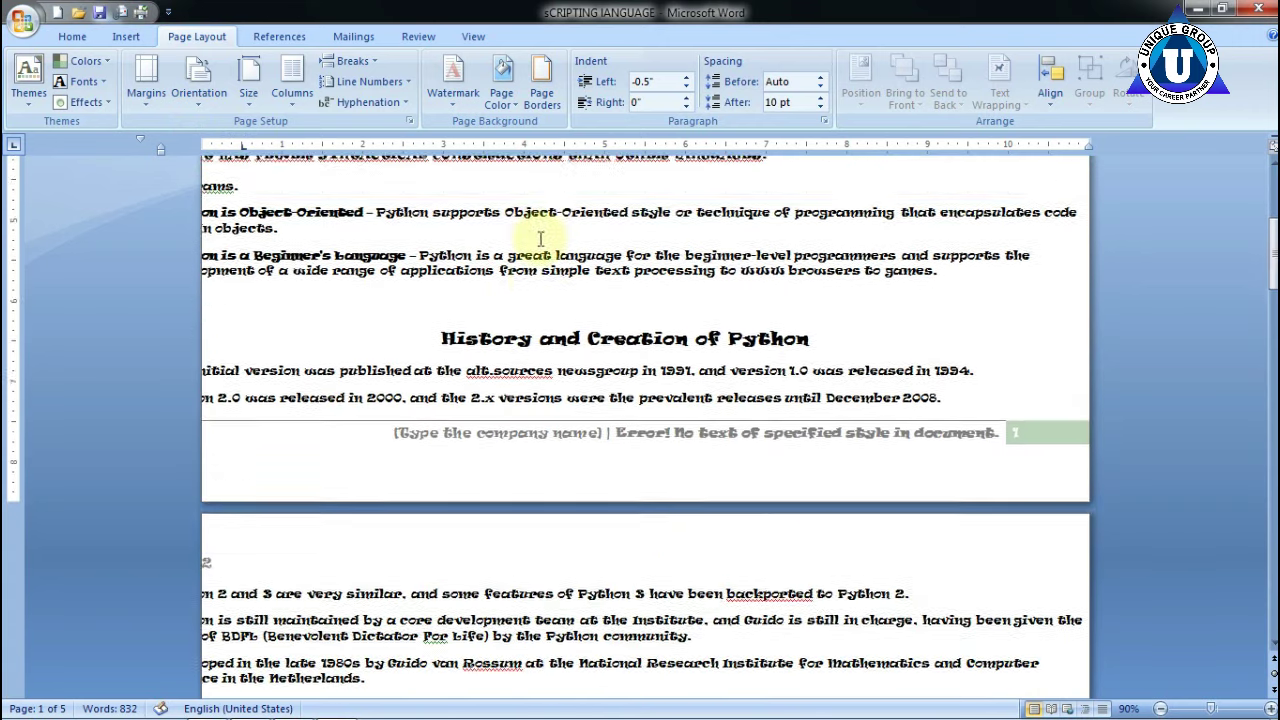
scroll(514, 206, "up", 3)
scroll(503, 218, "up", 5)
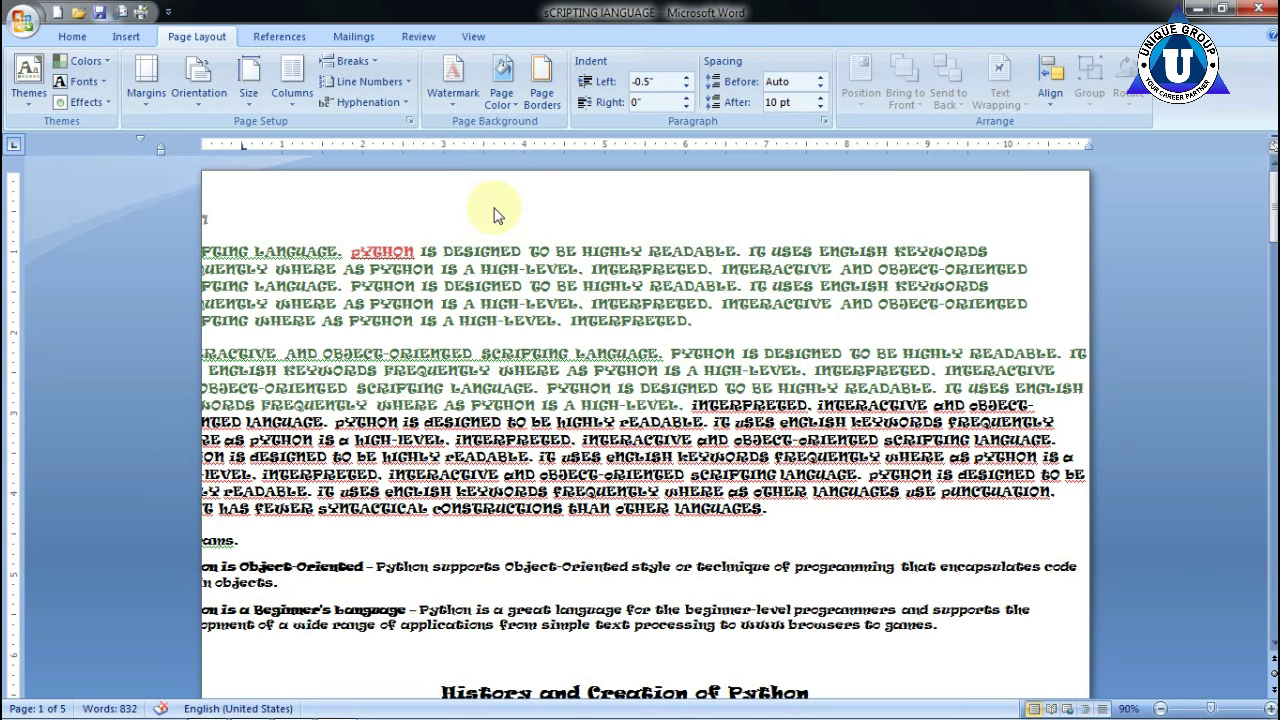
left_click(200, 92)
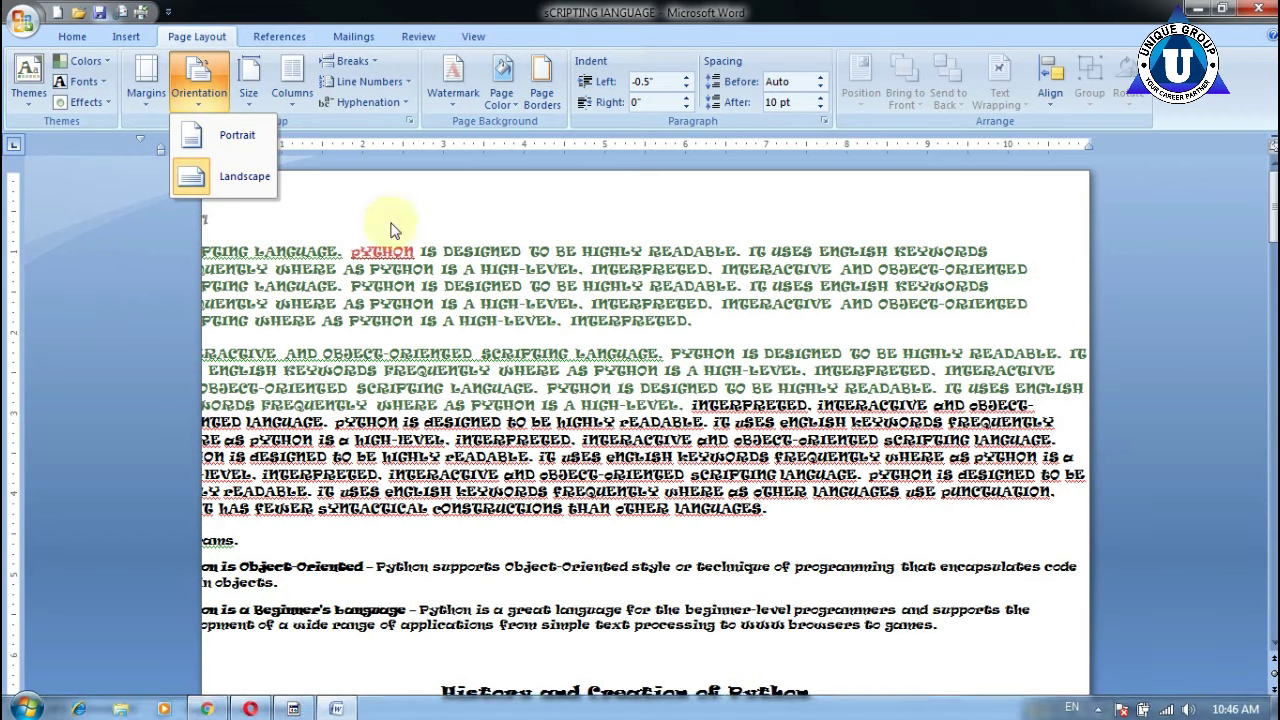
left_click(248, 92)
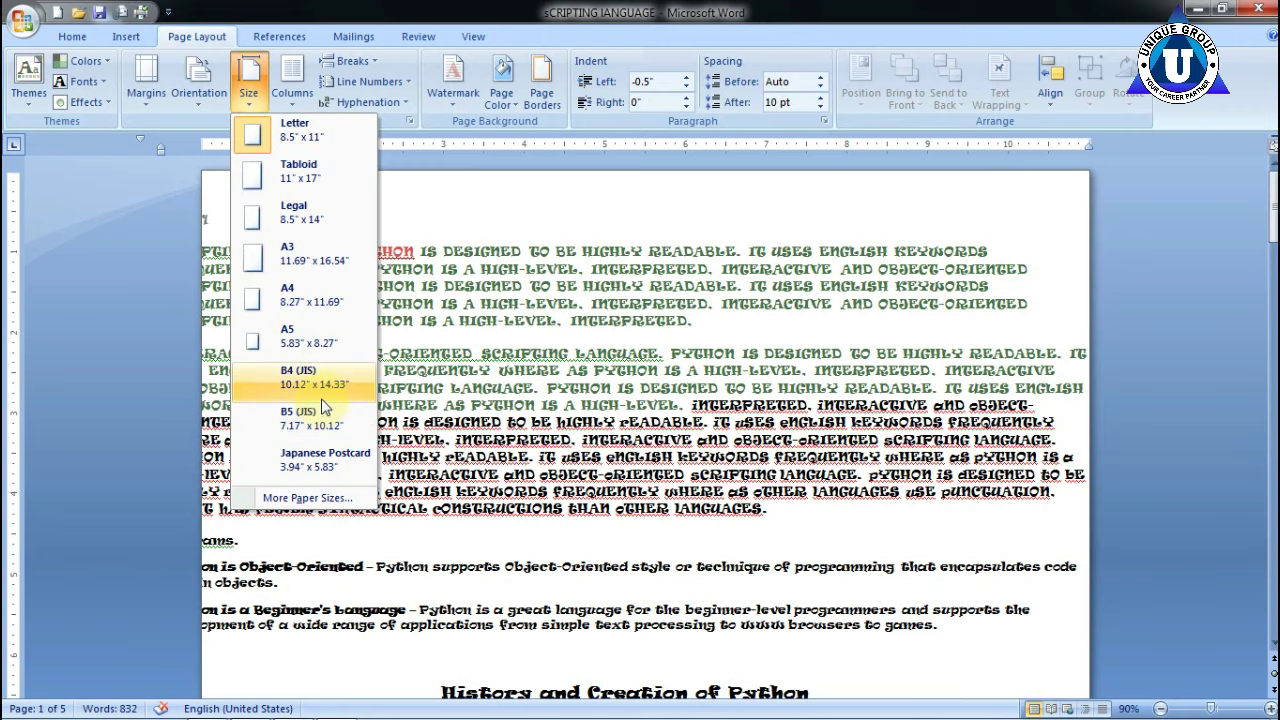
- Apply a different paper size and zoom out to view several pages together
left_click(330, 298)
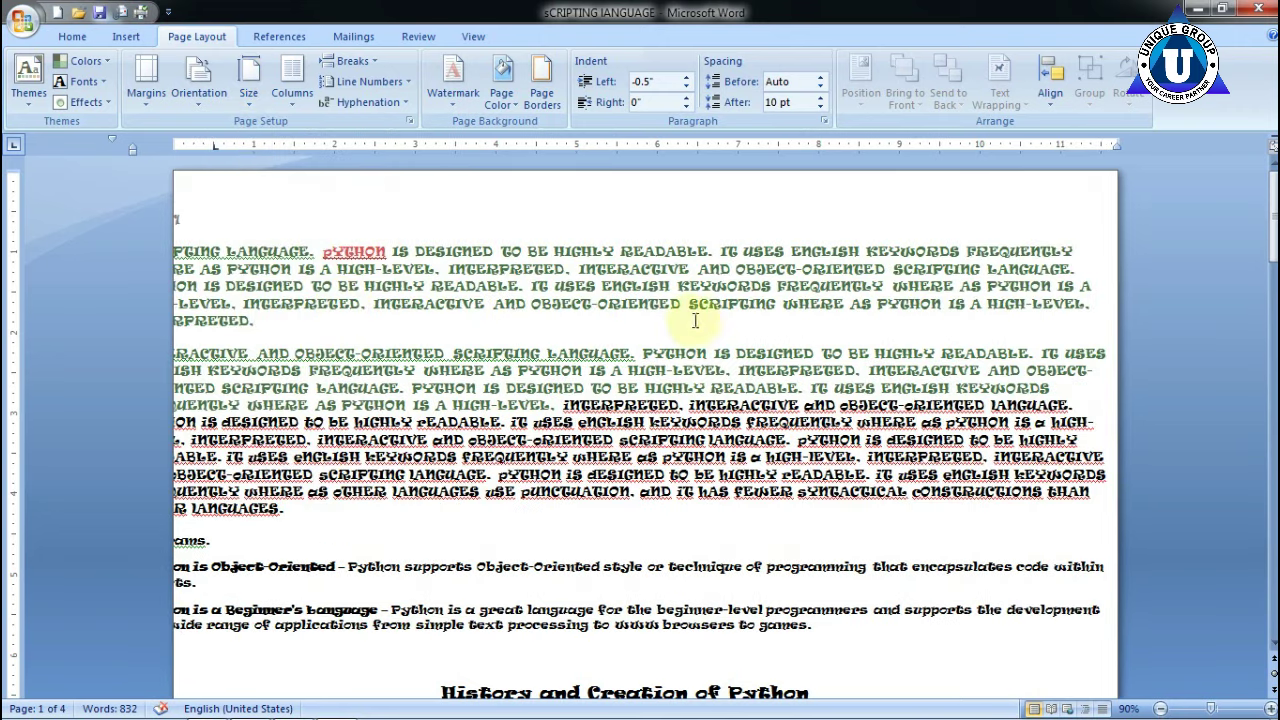
left_click(1160, 708)
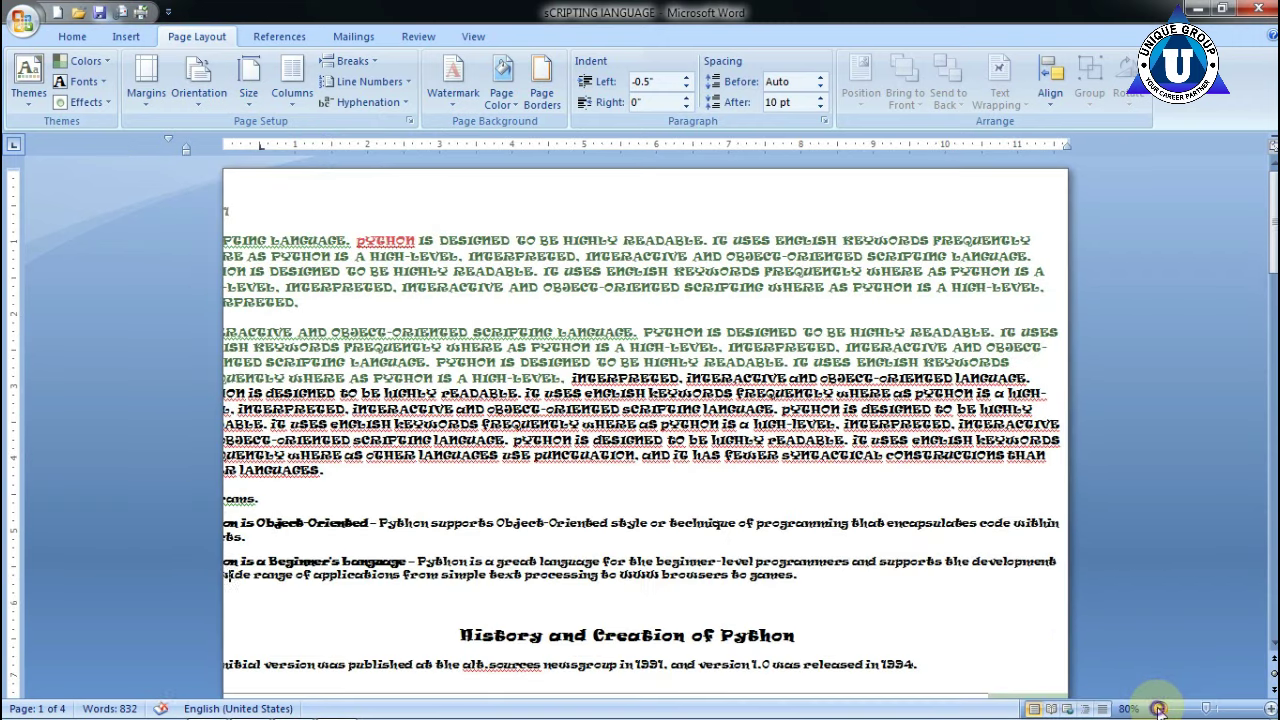
left_click(1160, 708)
left_click(1160, 708)
left_click(1160, 708)
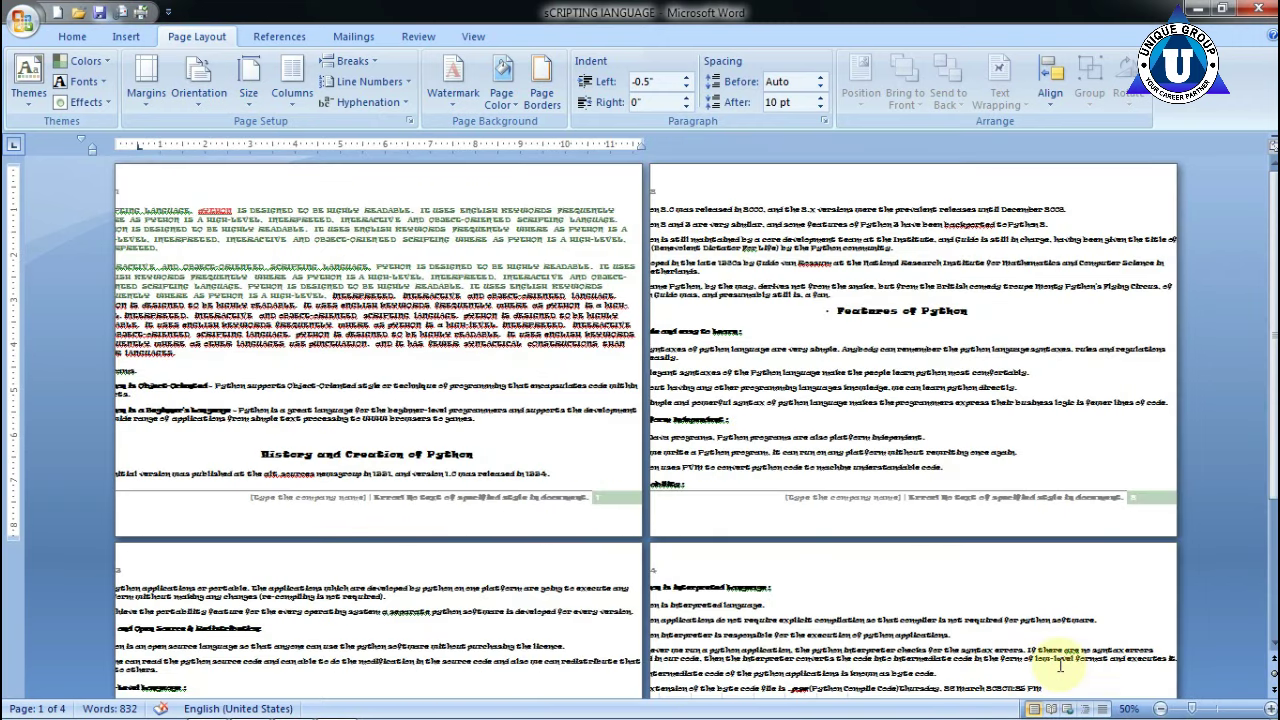
- Switch the pages back to Portrait orientation and set the paper size to Legal
left_click(125, 36)
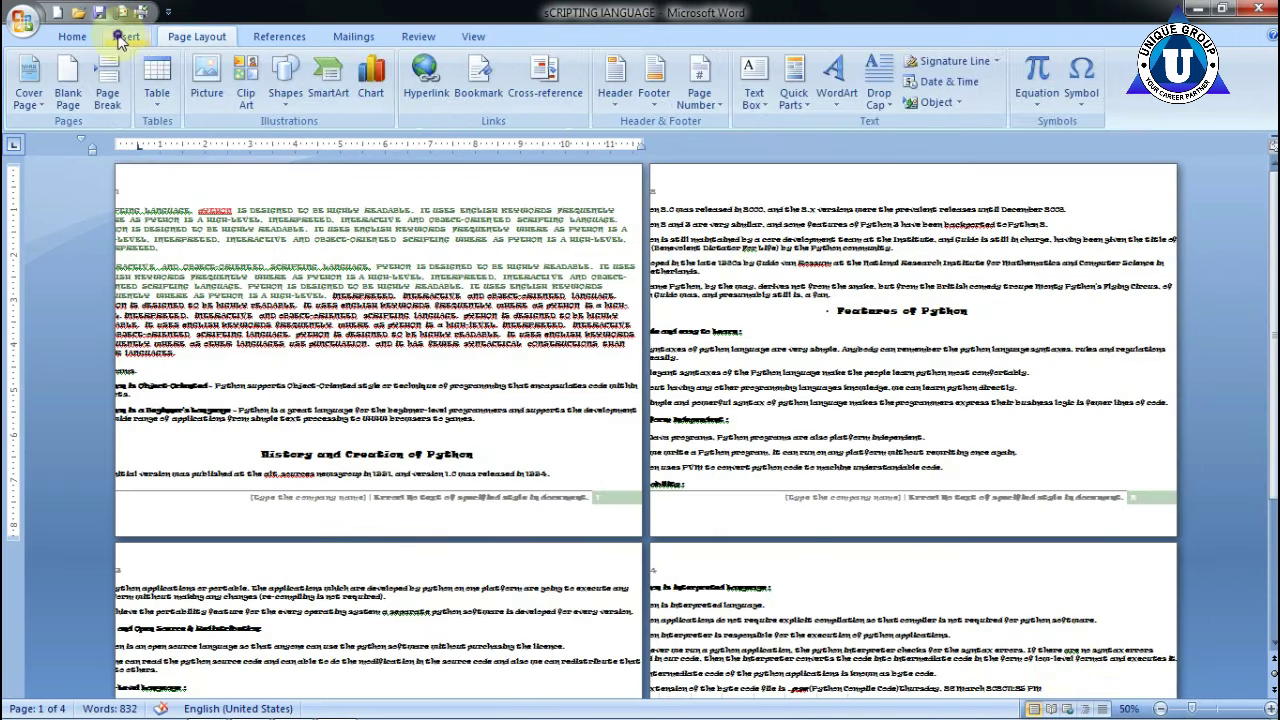
left_click(196, 38)
left_click(199, 88)
left_click(245, 205)
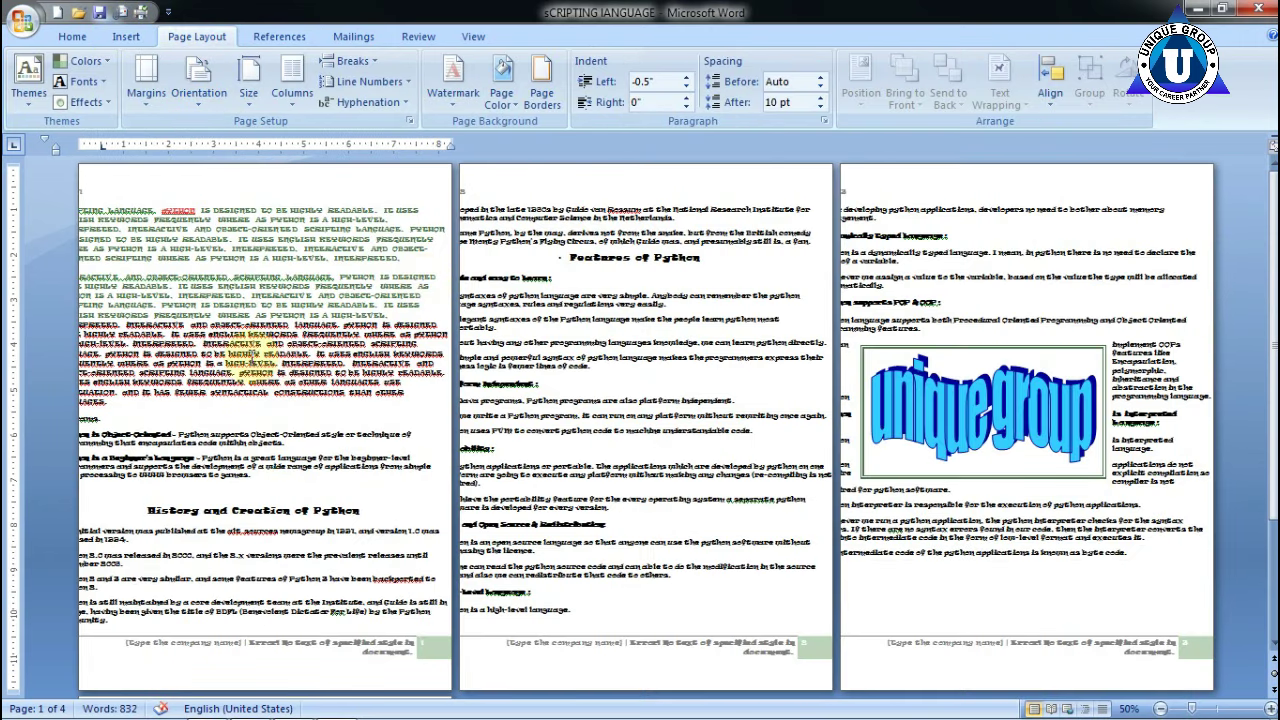
left_click(243, 92)
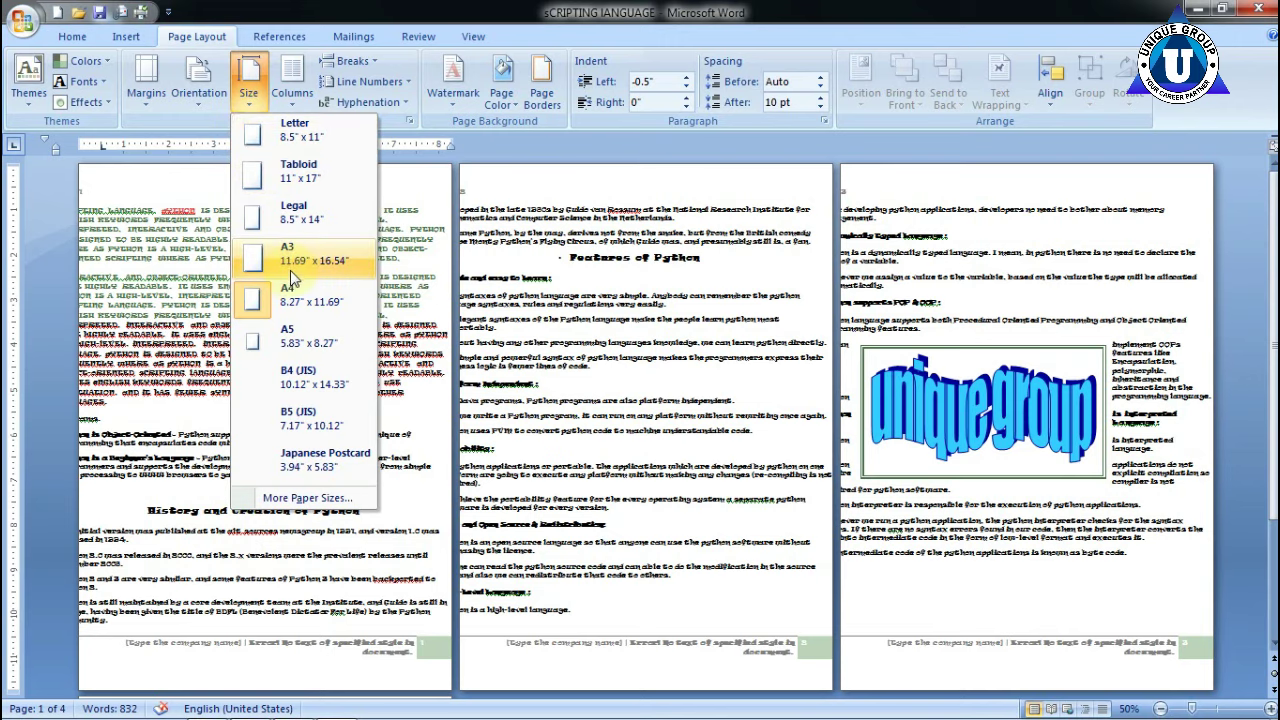
left_click(300, 212)
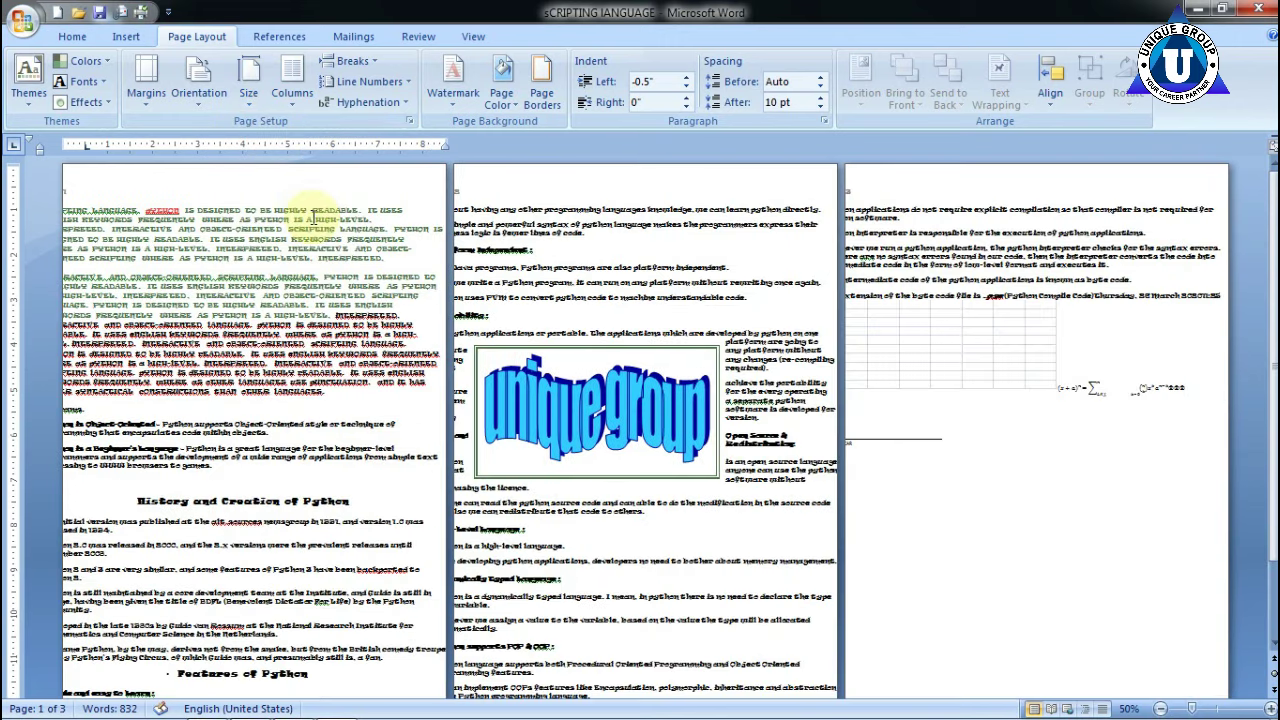
- Close the reopened Size list without changes and zoom back in to 80%
scroll(808, 443, "down", 3)
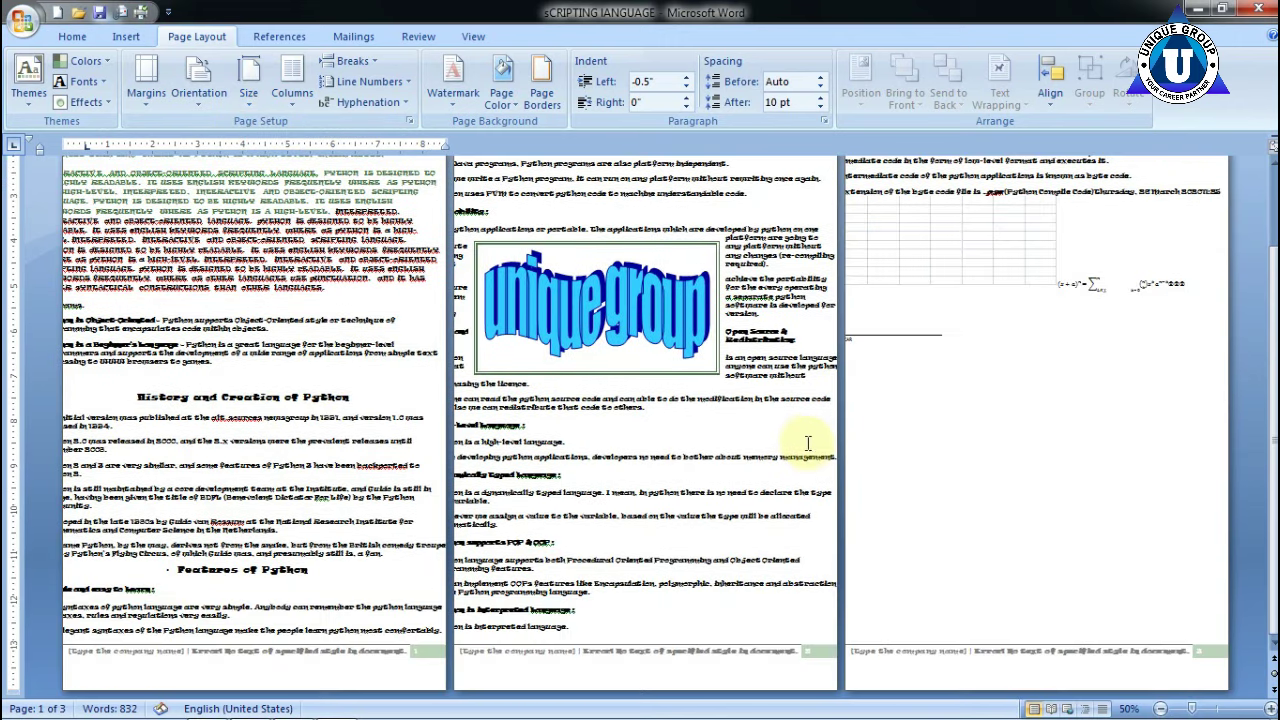
scroll(808, 438, "up", 3)
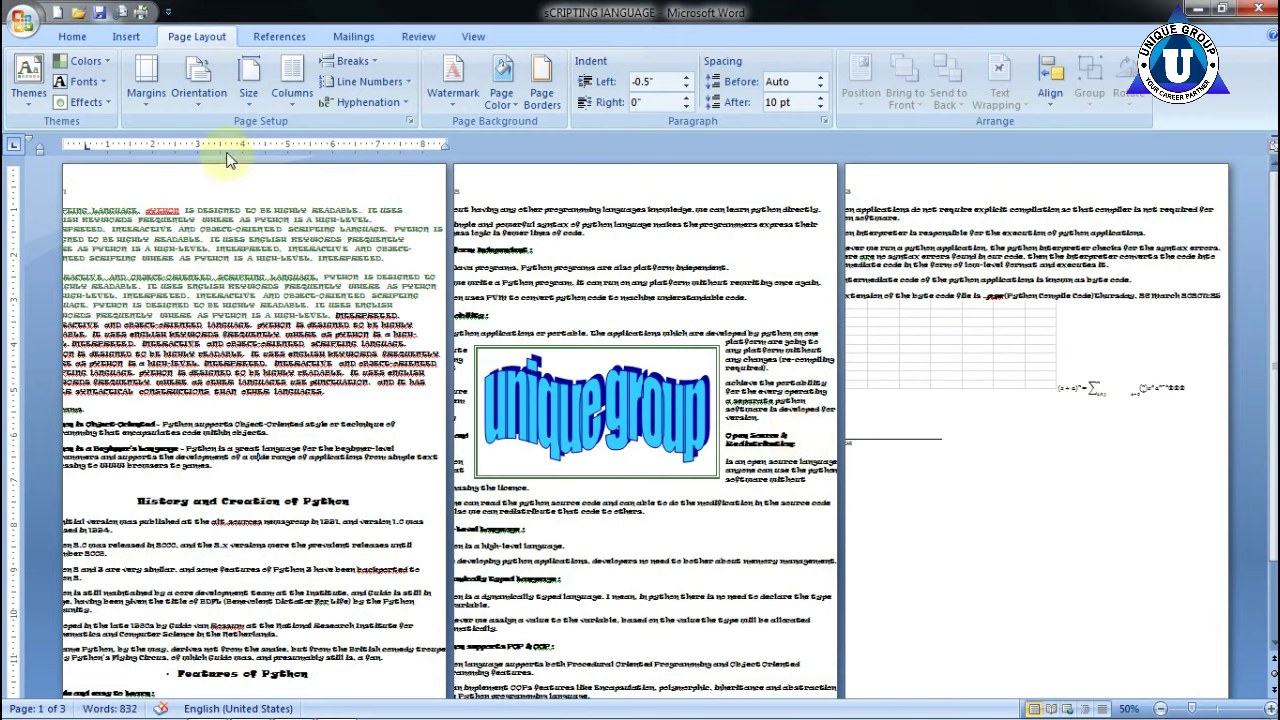
left_click(252, 112)
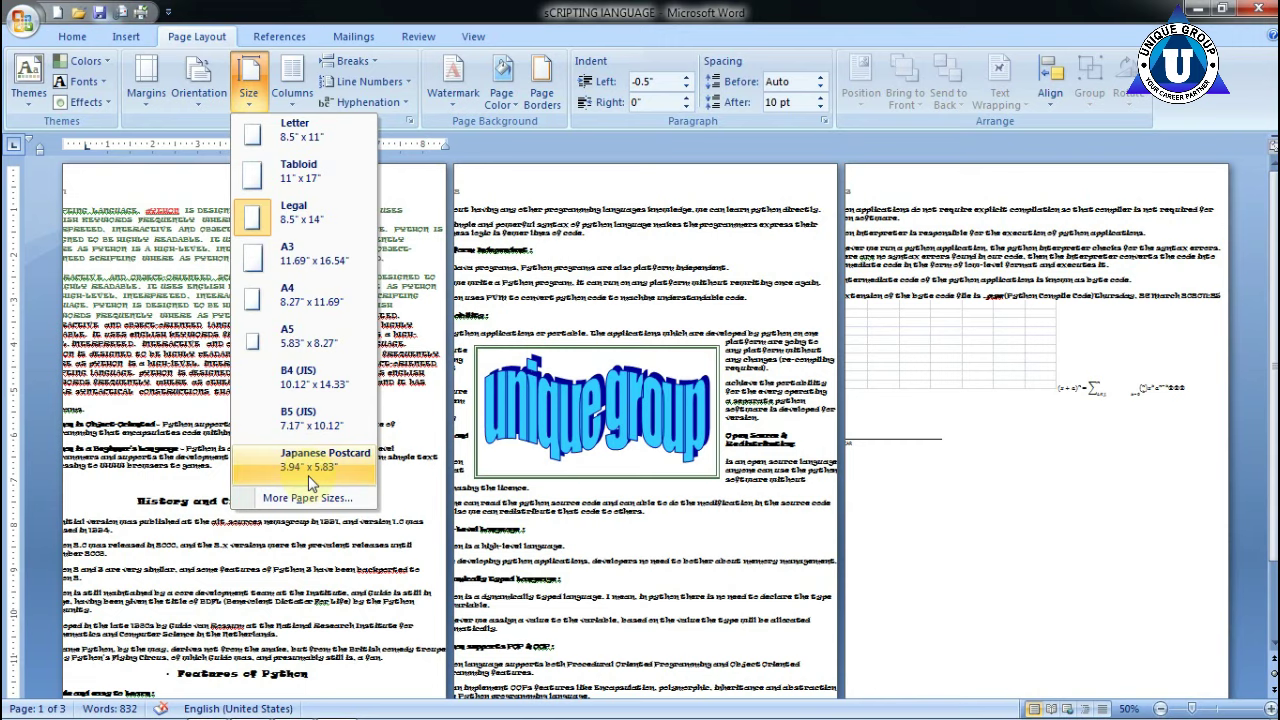
left_click(955, 148)
scroll(977, 642, "down", 1)
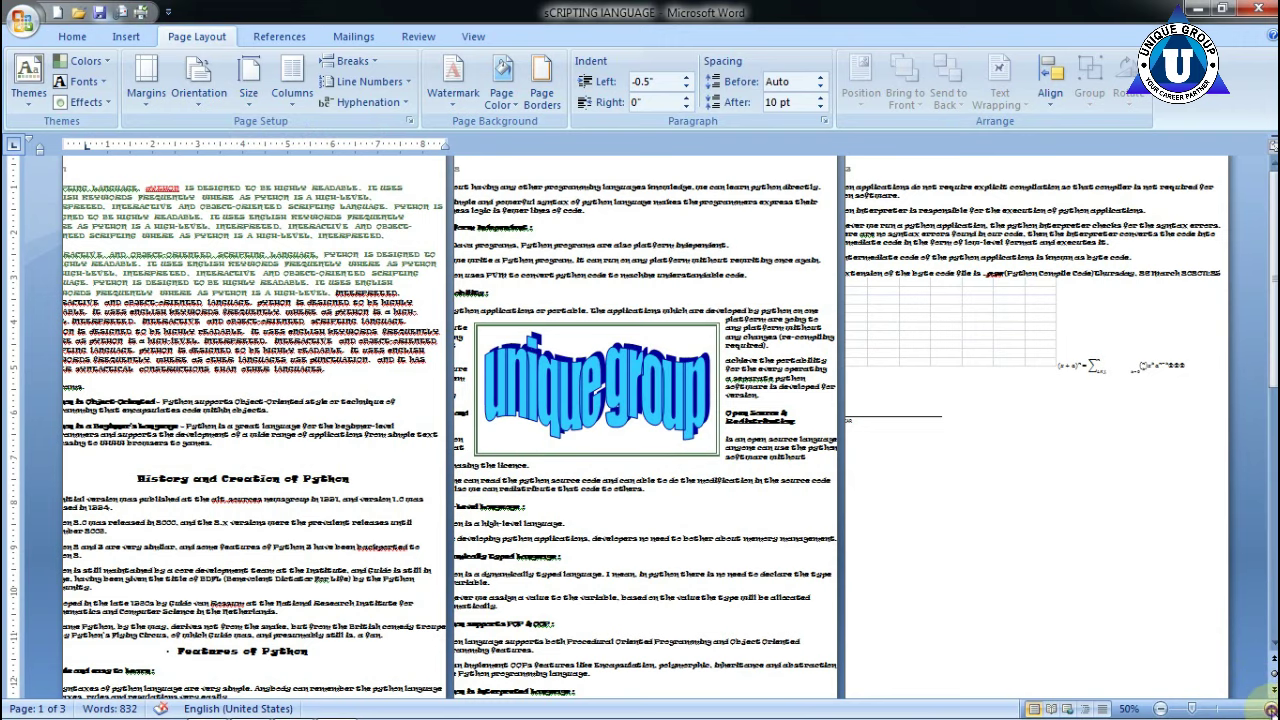
left_click(1268, 708)
left_click(1268, 708)
left_click(1268, 708)
scroll(857, 414, "down", 4)
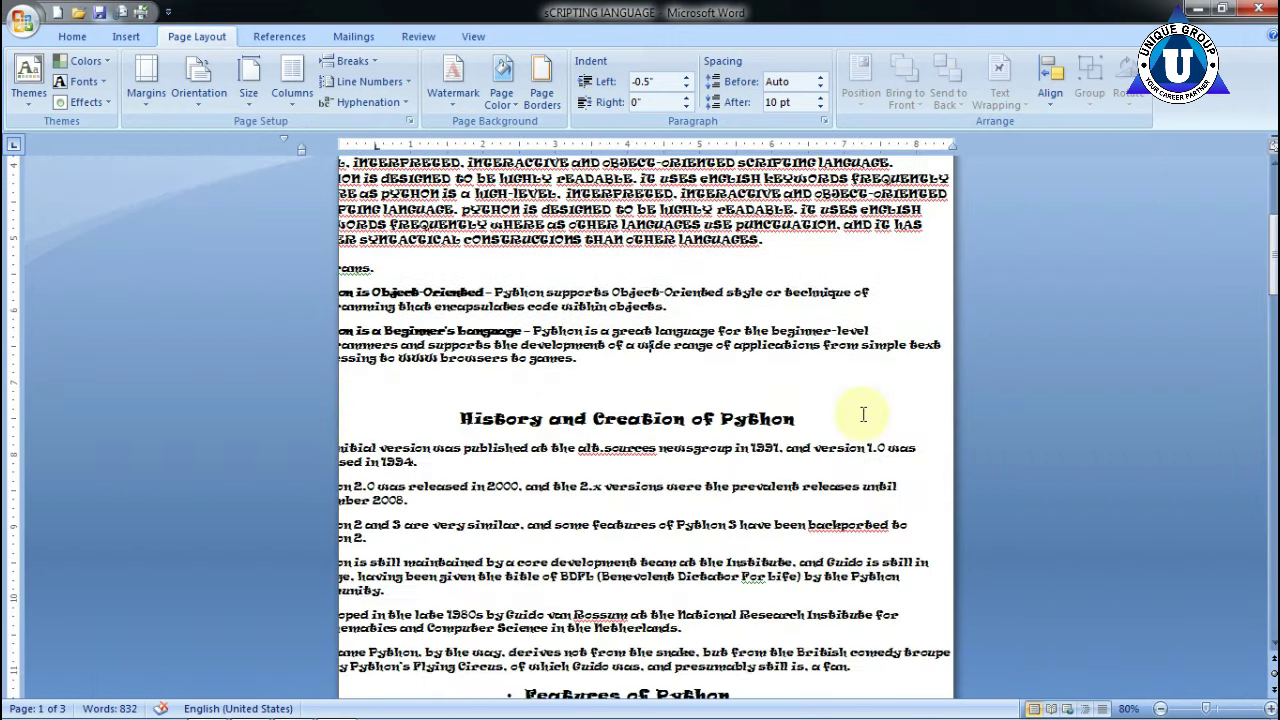
scroll(857, 414, "down", 3)
scroll(857, 405, "up", 6)
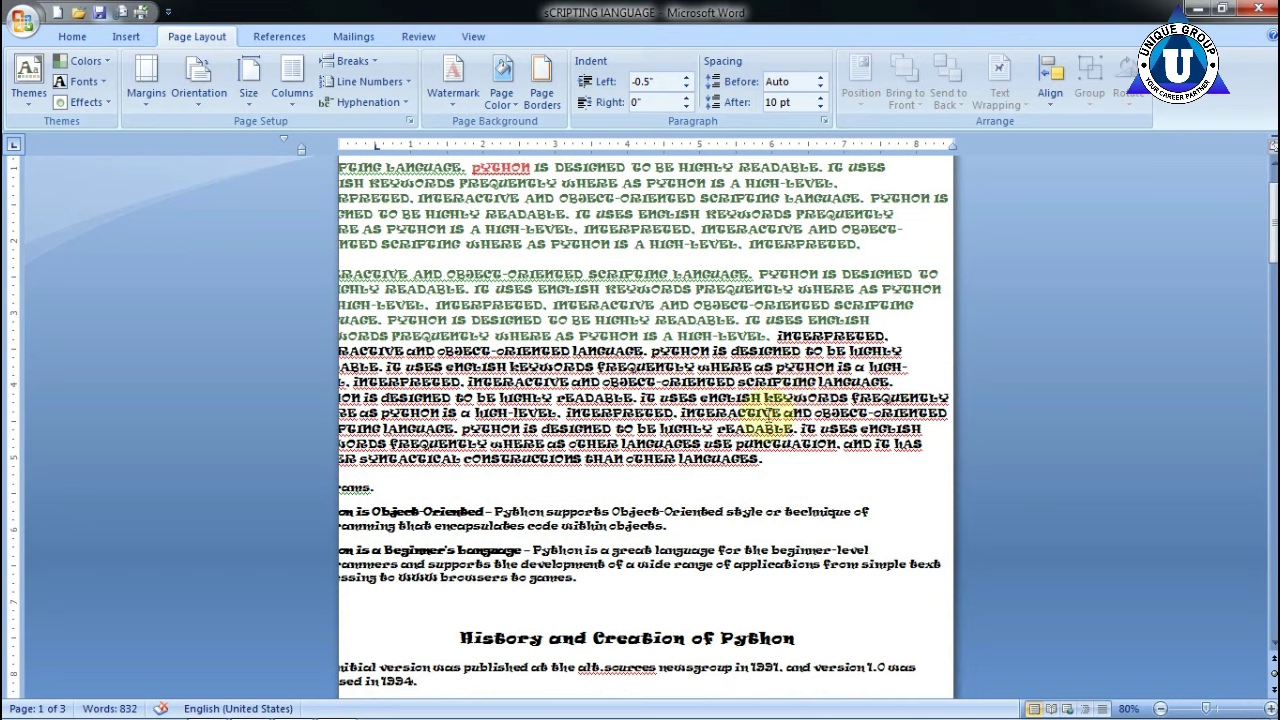
- Select all the document text and split it into three columns
left_click(292, 82)
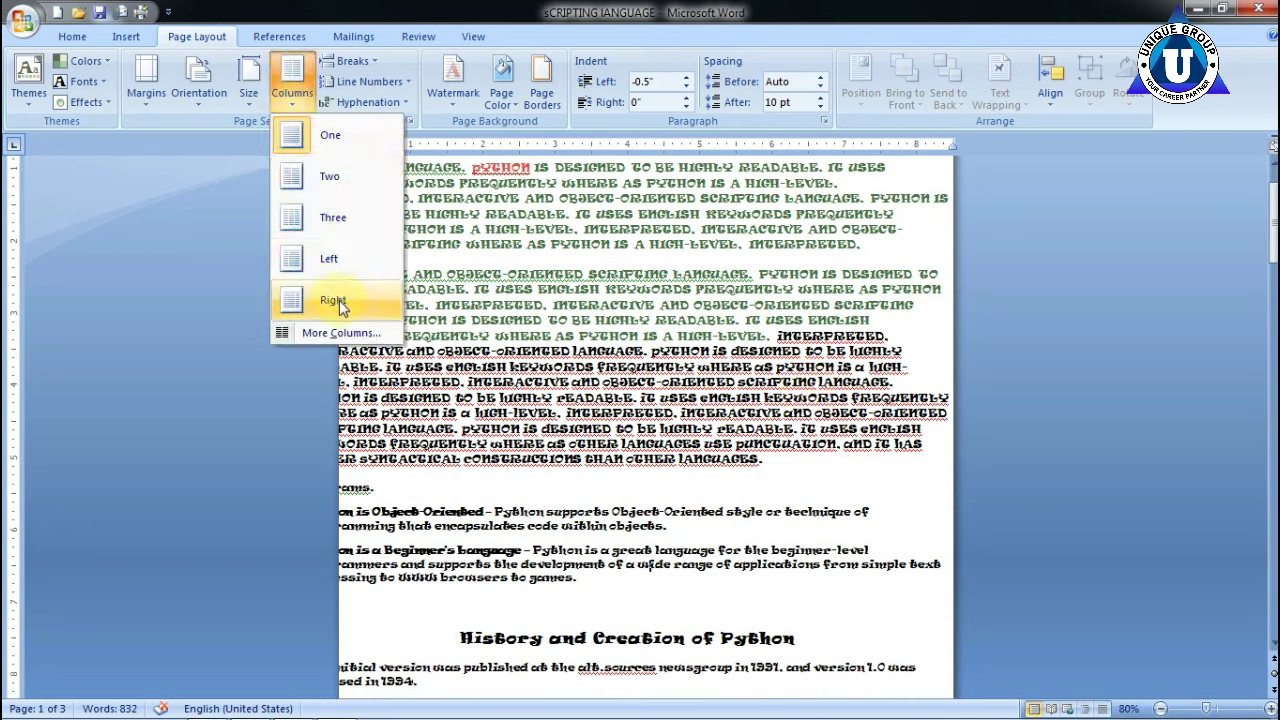
left_click(150, 350)
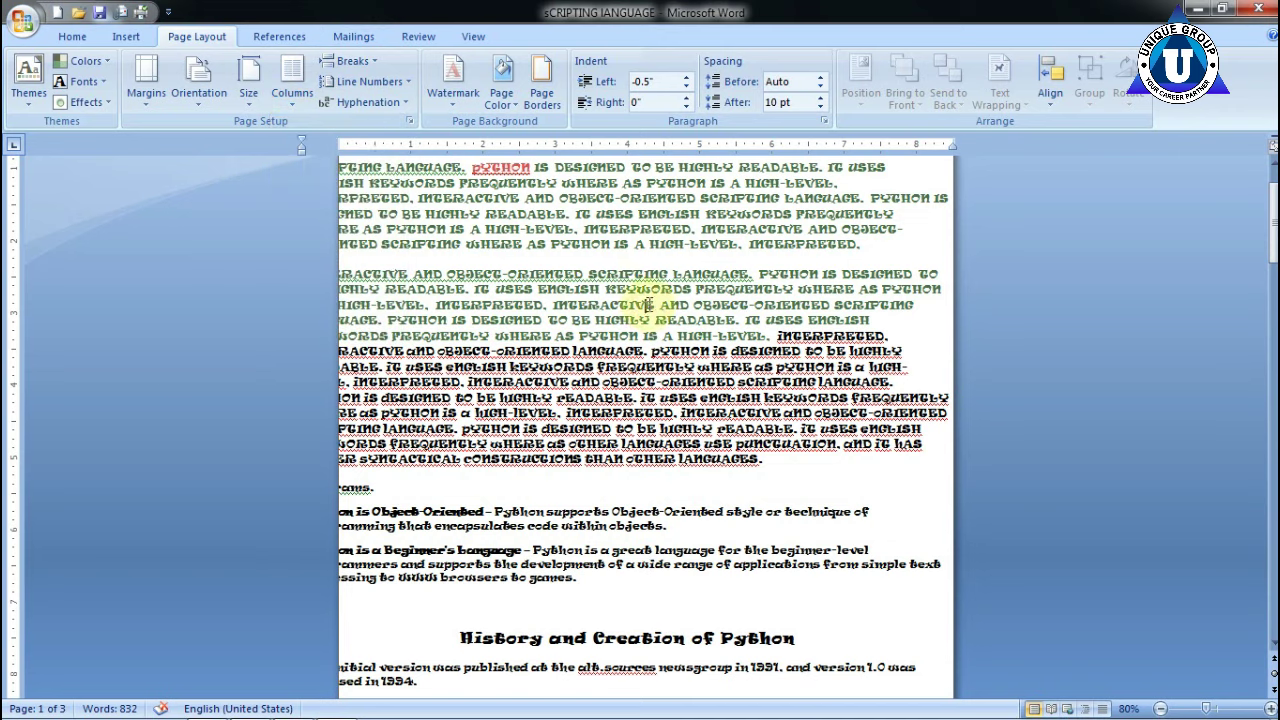
key("ctrl+a")
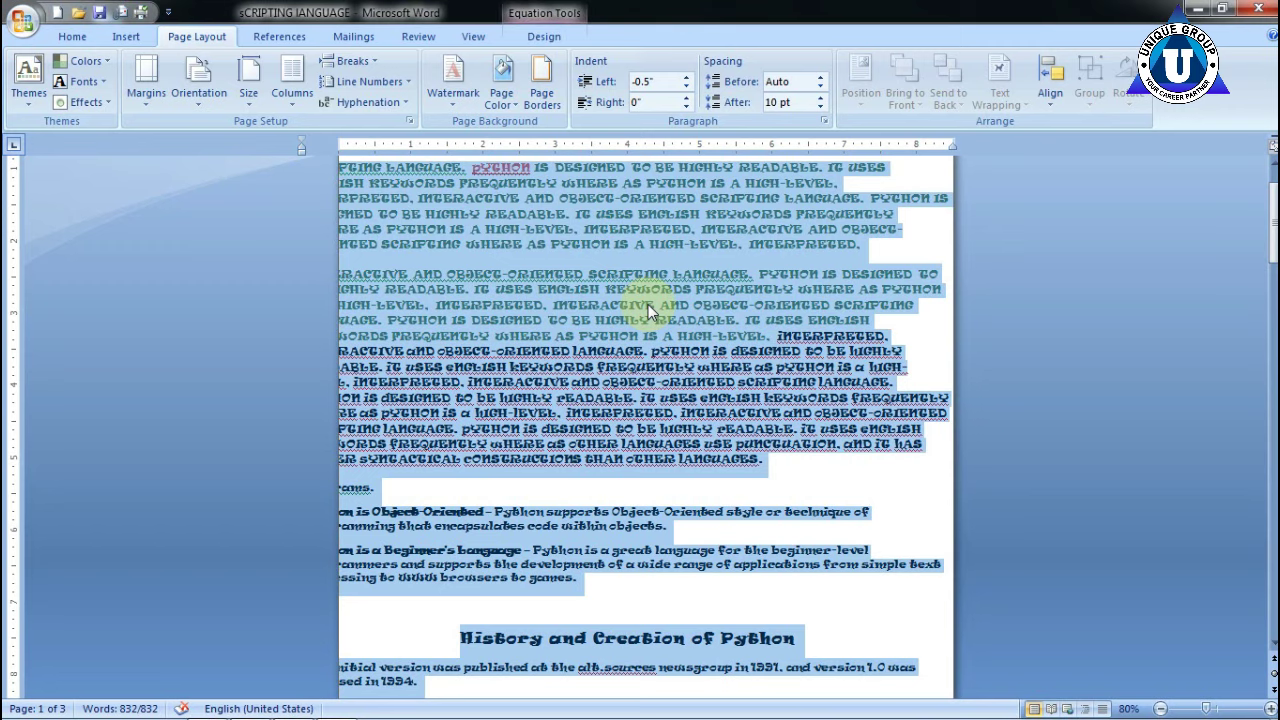
scroll(648, 305, "up", 2)
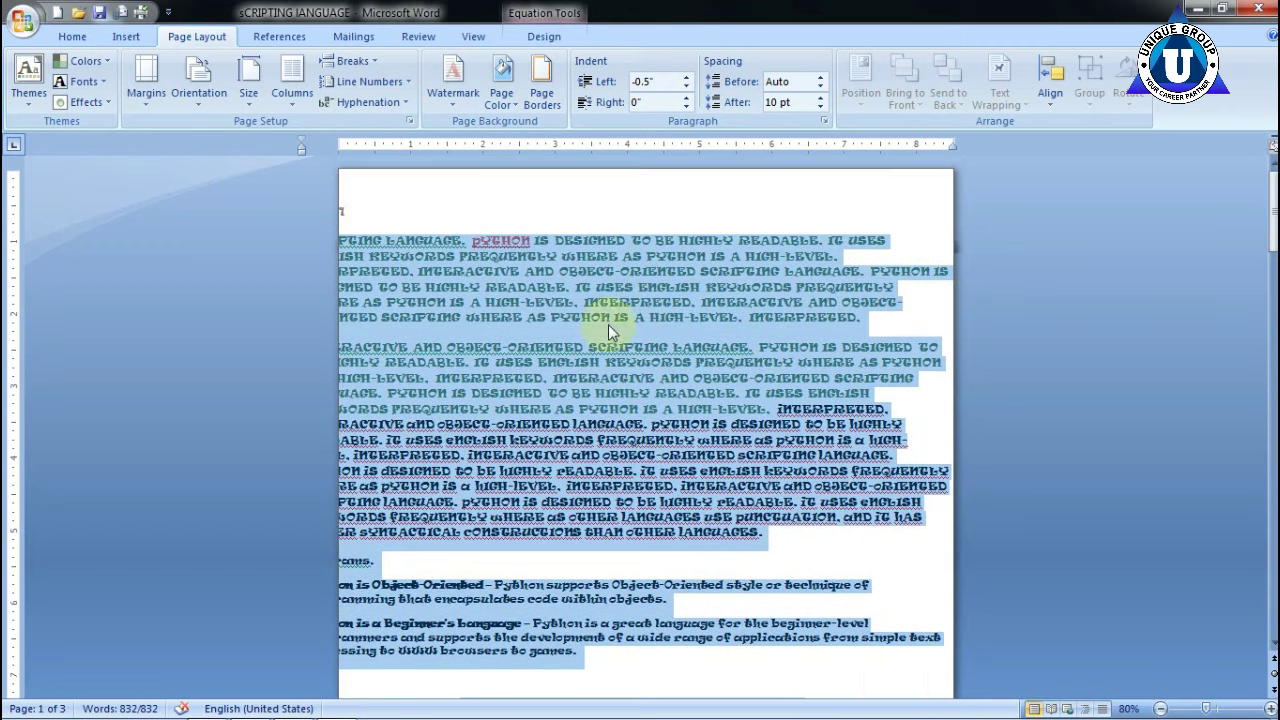
left_click(292, 82)
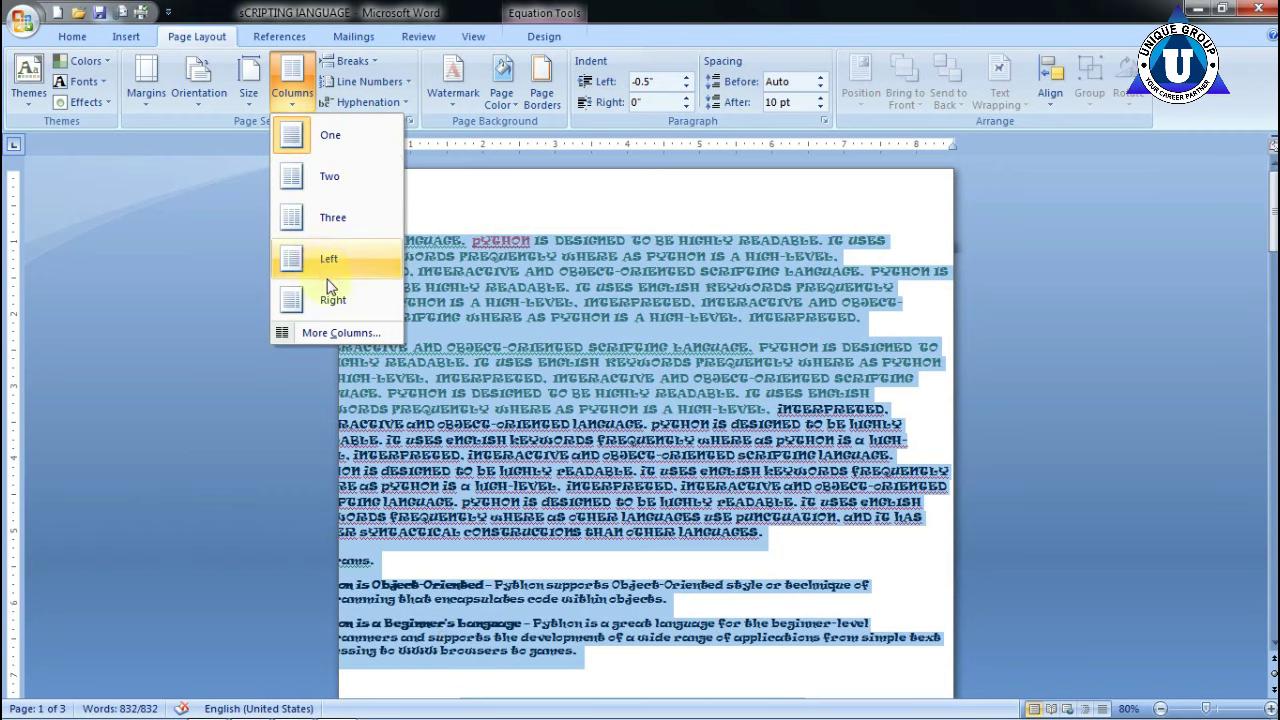
left_click(343, 214)
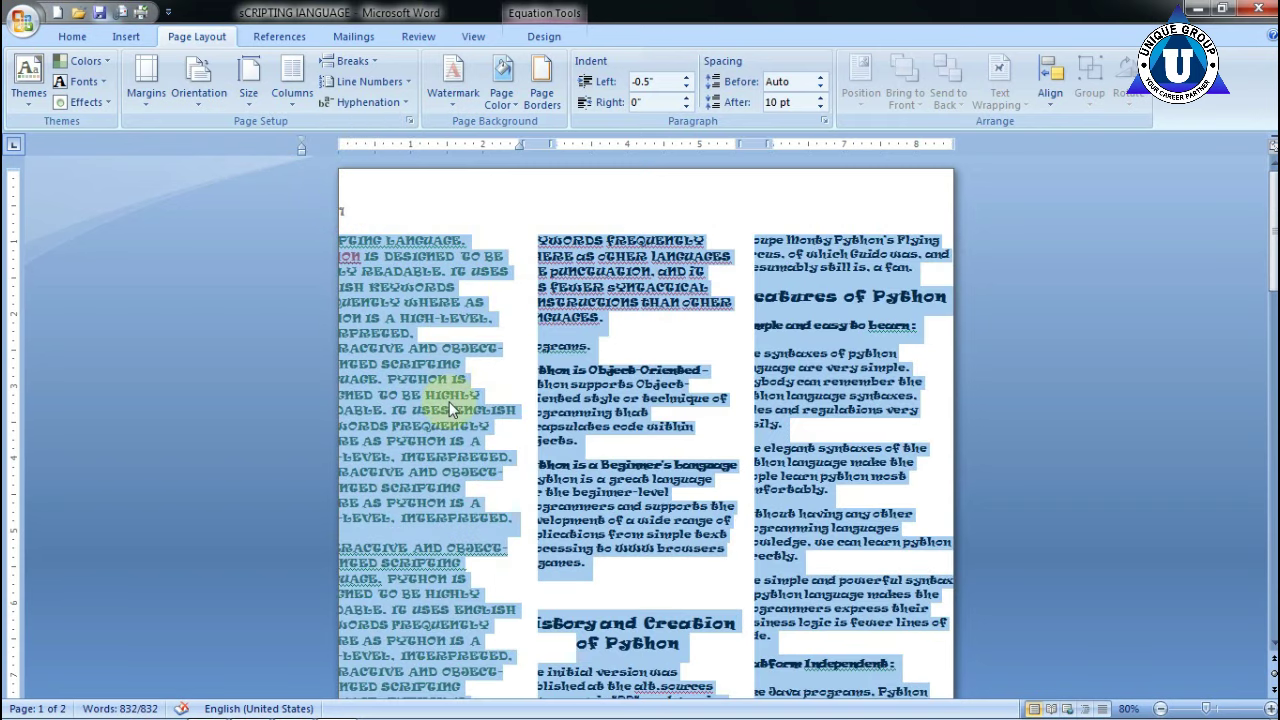
- Try the Right layout (one wide, one narrow), then settle on two equal columns
scroll(660, 320, "down", 4)
scroll(630, 340, "down", 3)
scroll(612, 362, "down", 7)
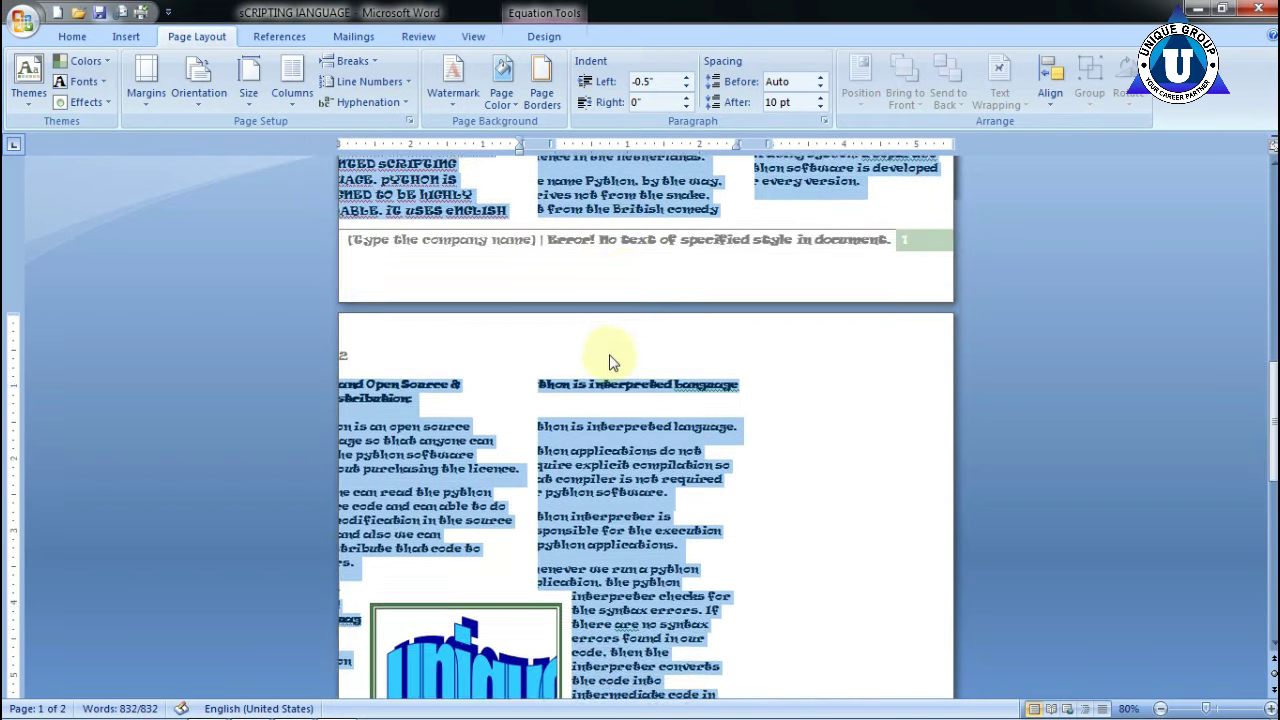
scroll(600, 360, "down", 3)
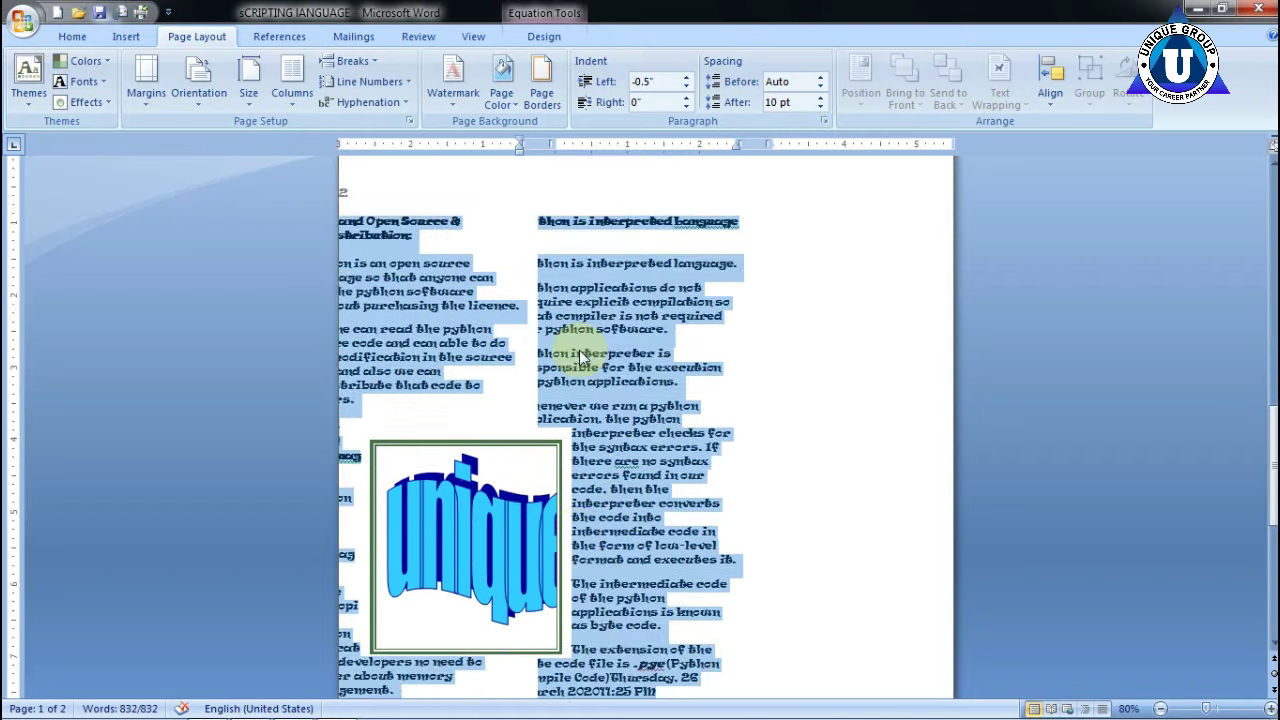
scroll(580, 355, "up", 7)
scroll(580, 352, "up", 4)
scroll(580, 348, "up", 8)
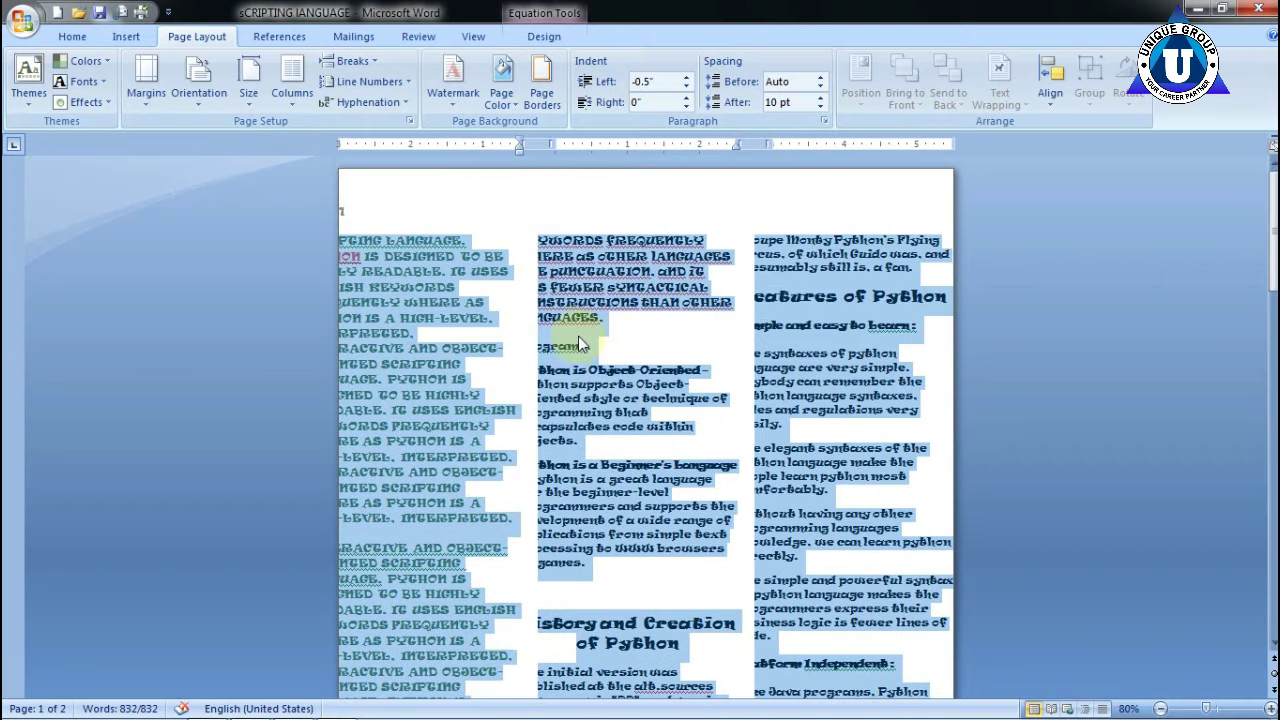
left_click(581, 333)
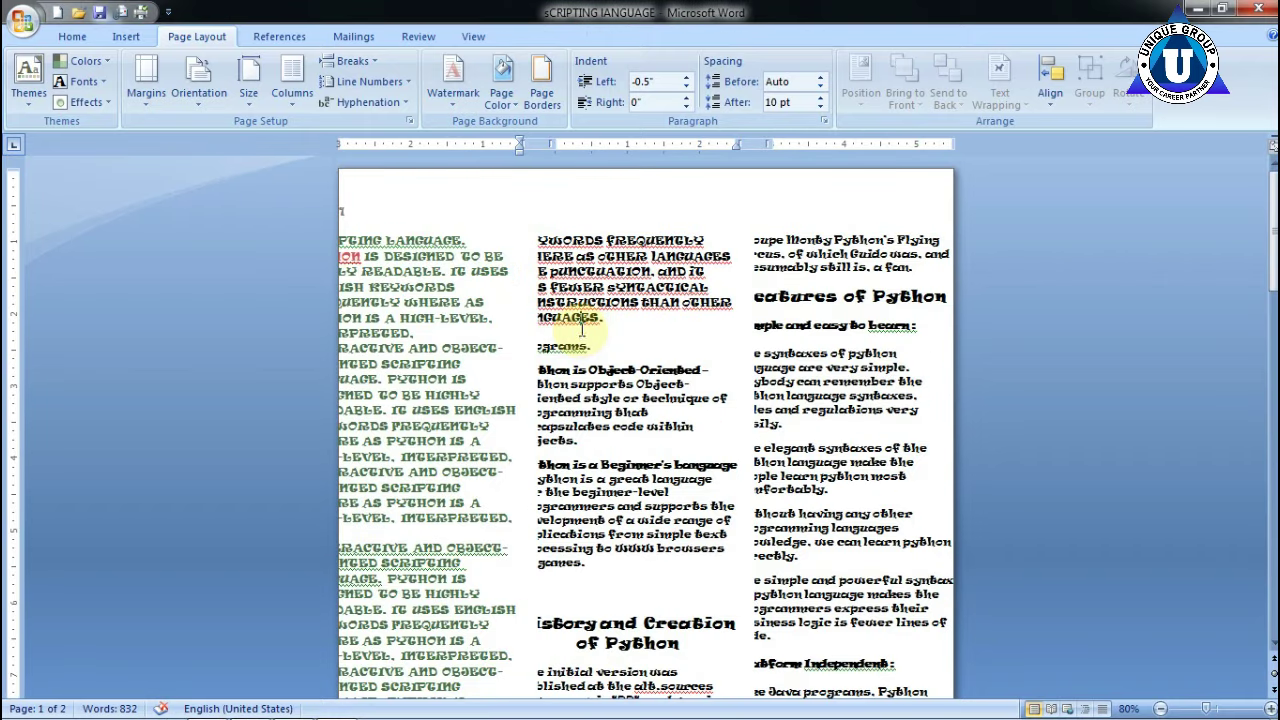
left_click(291, 80)
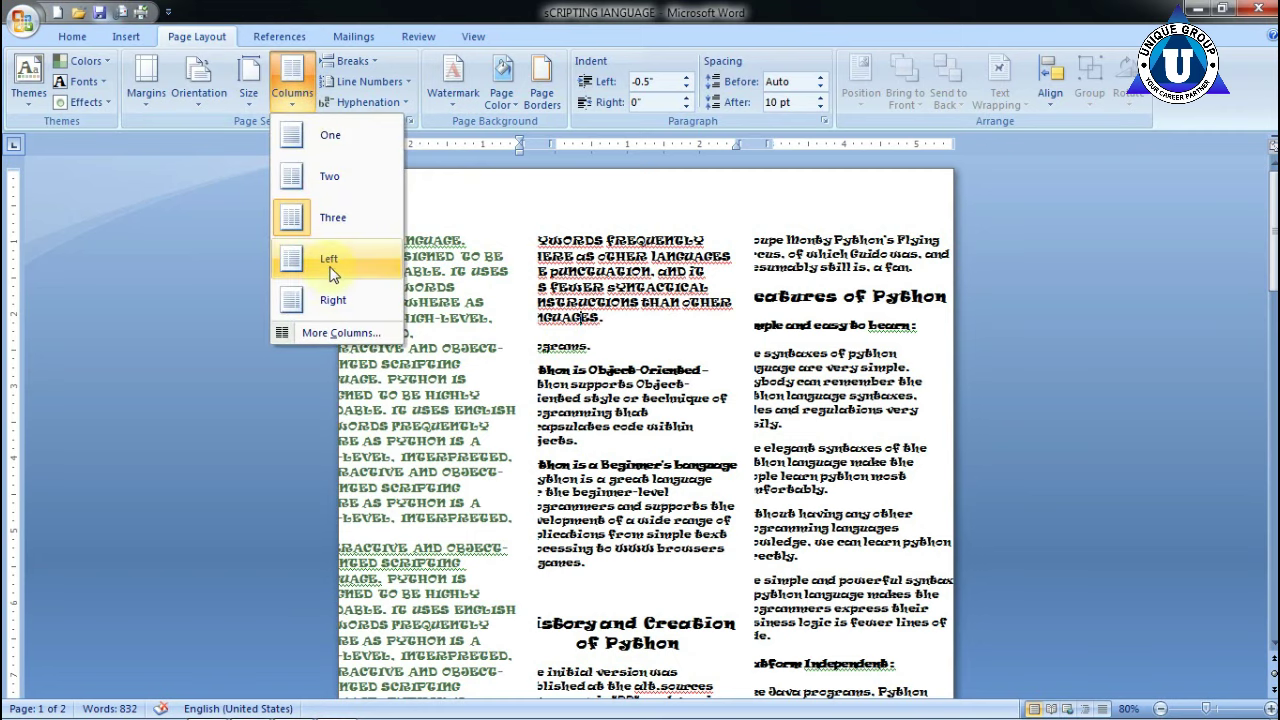
left_click(347, 311)
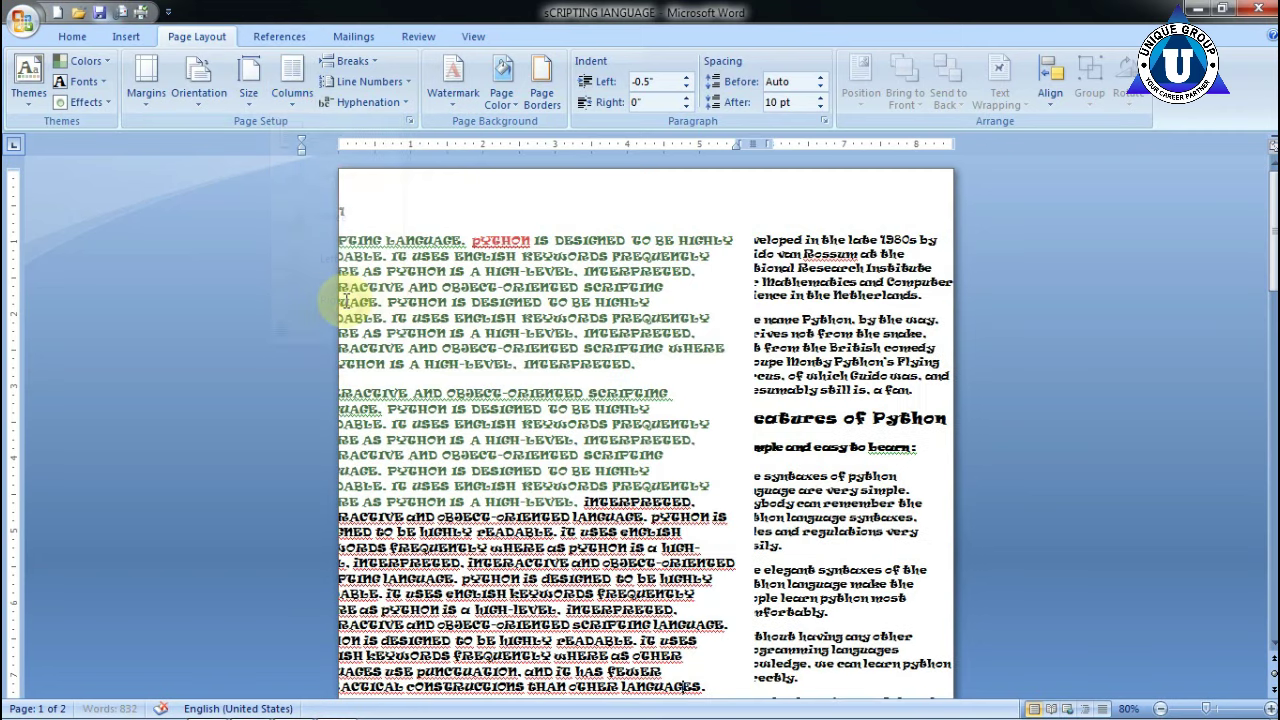
left_click(291, 80)
left_click(371, 184)
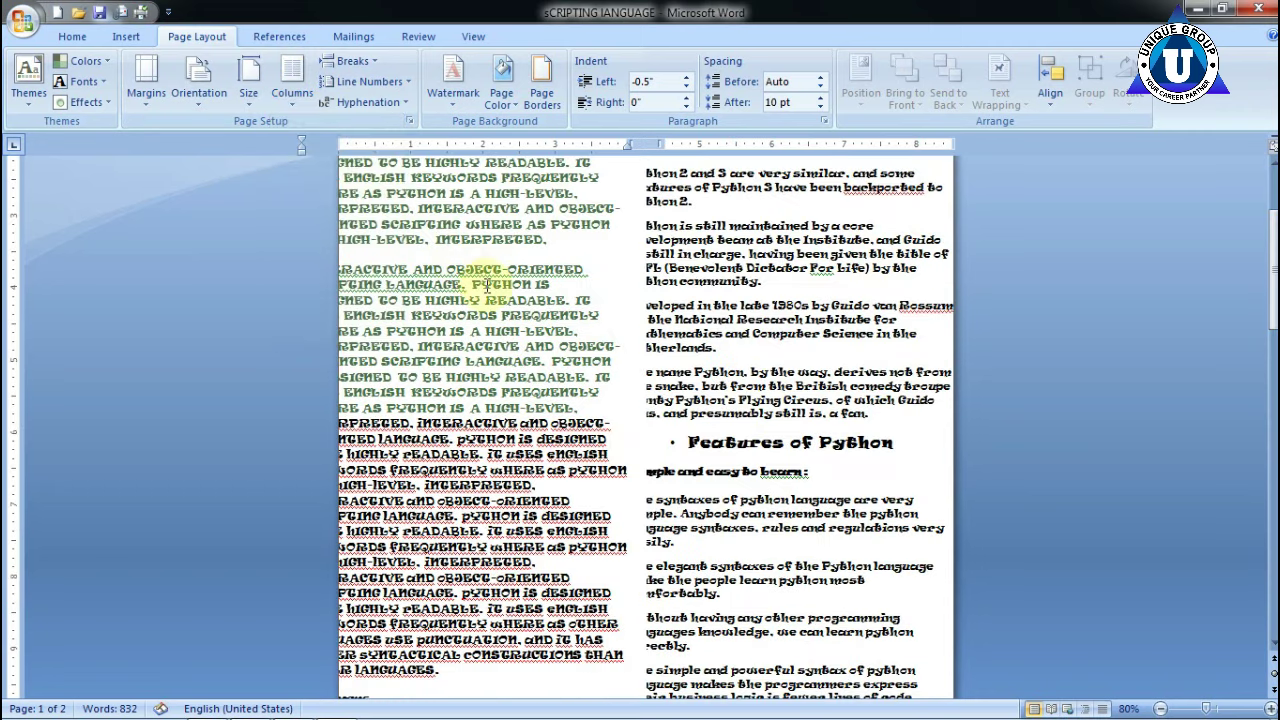
left_click(291, 90)
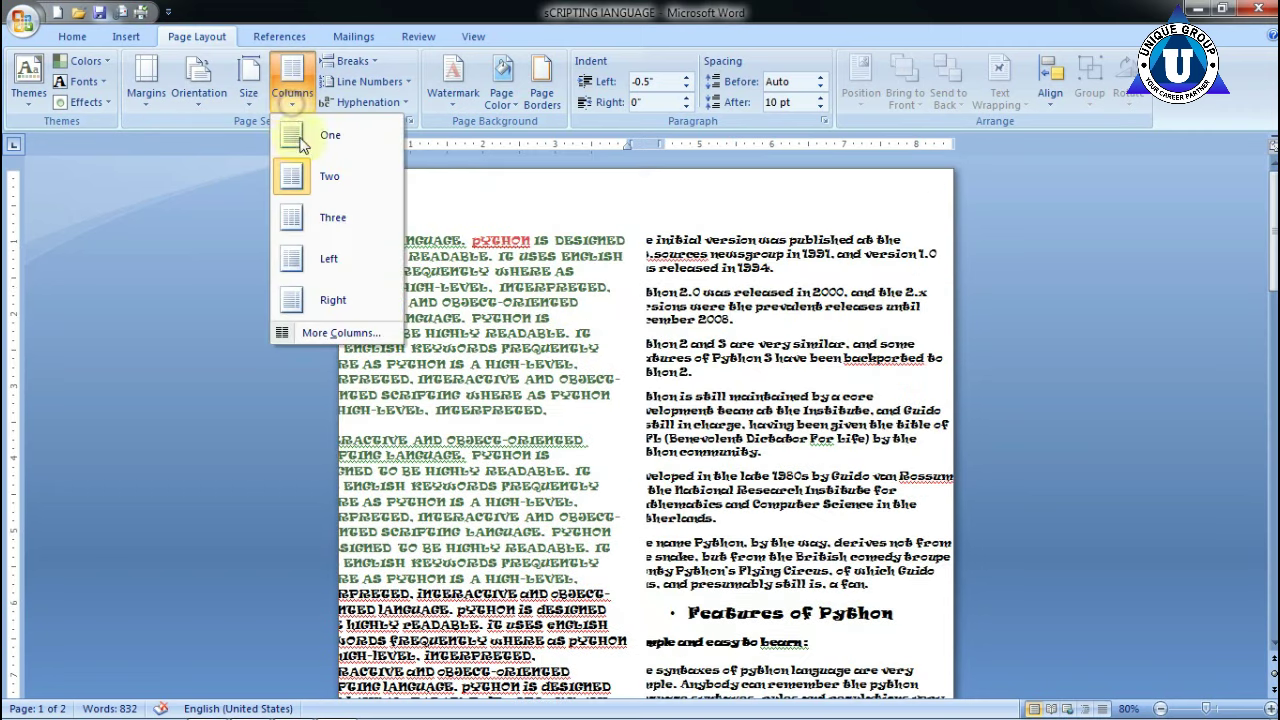
- Set the text to 10 columns with a line between them
left_click(350, 330)
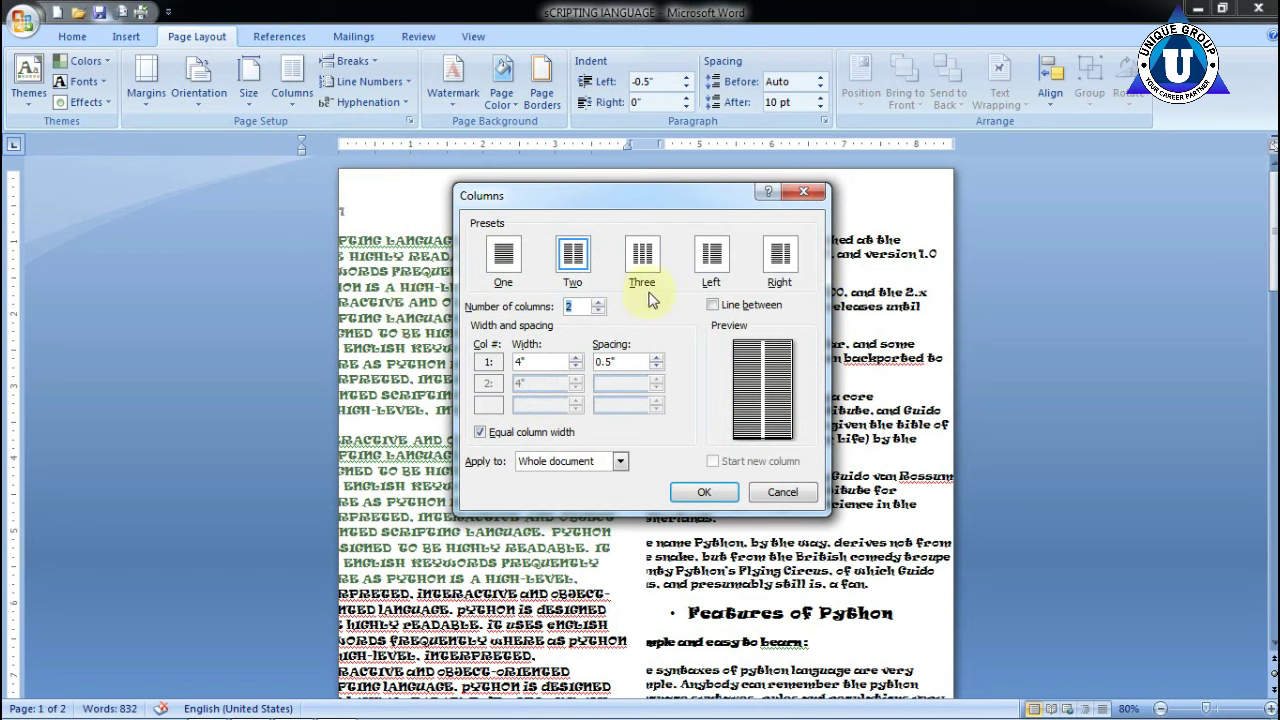
left_click(599, 302)
type("10")
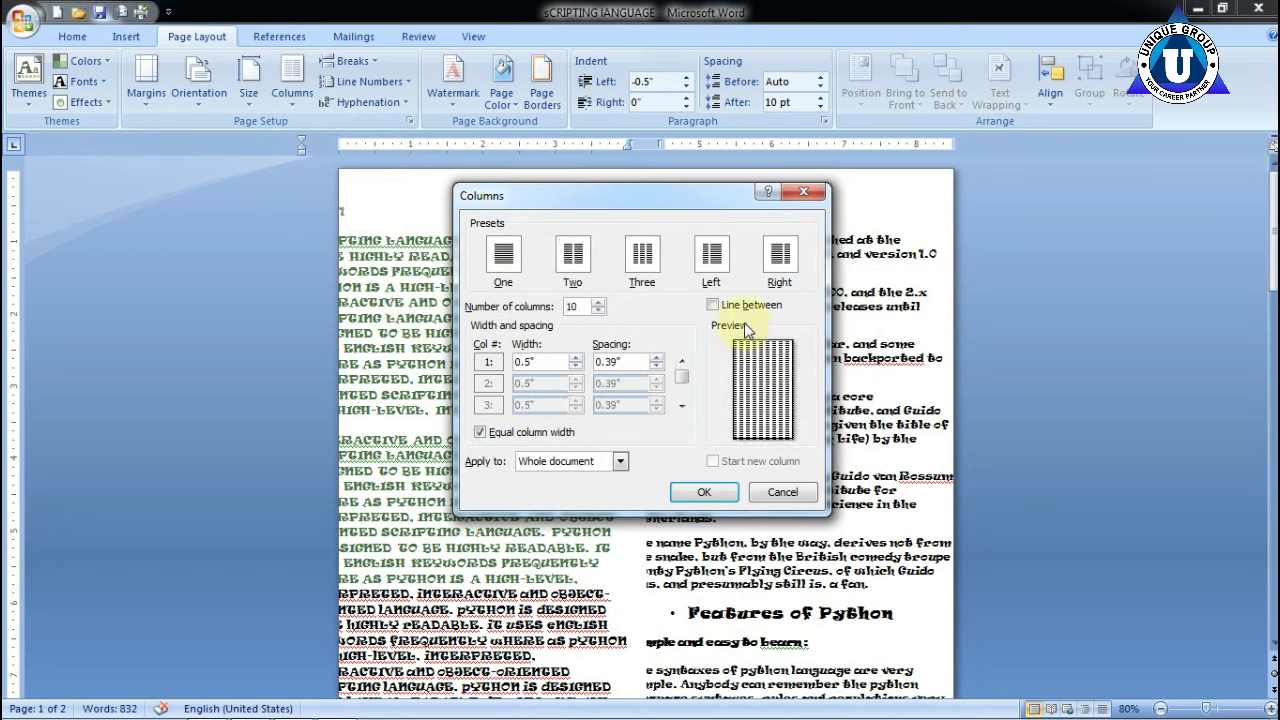
left_click(712, 304)
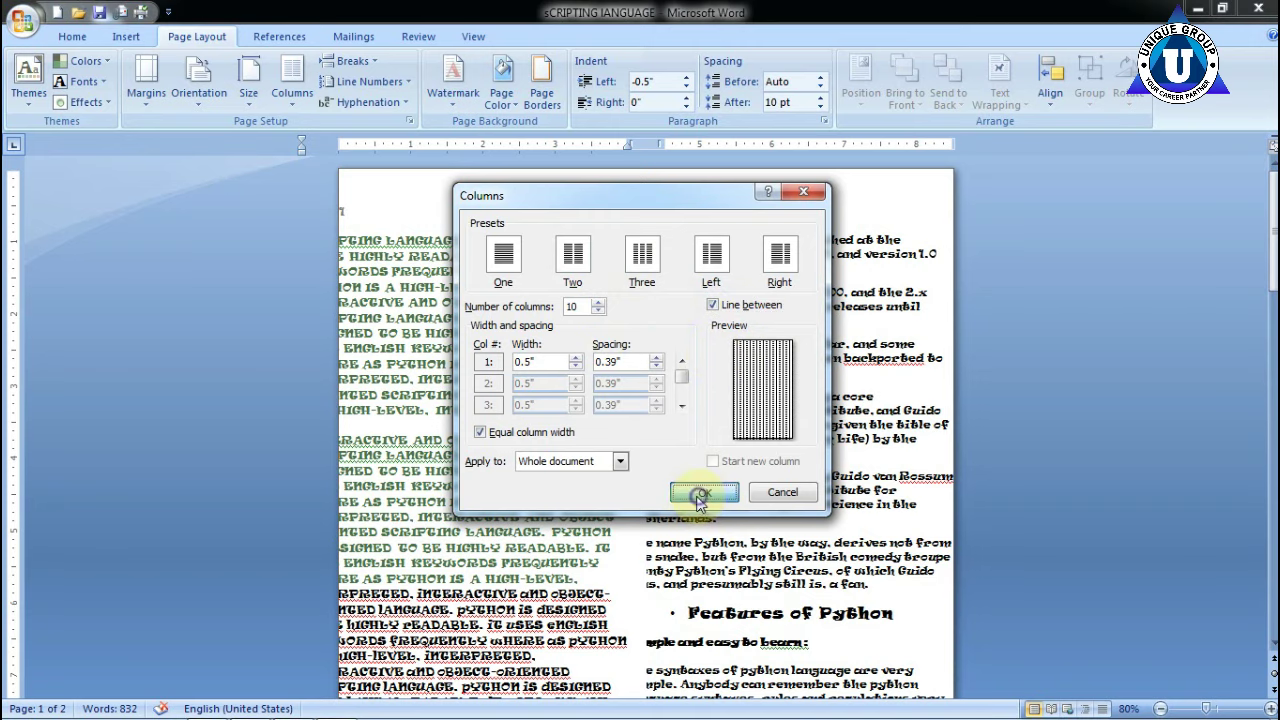
left_click(703, 492)
scroll(670, 497, "up", 5)
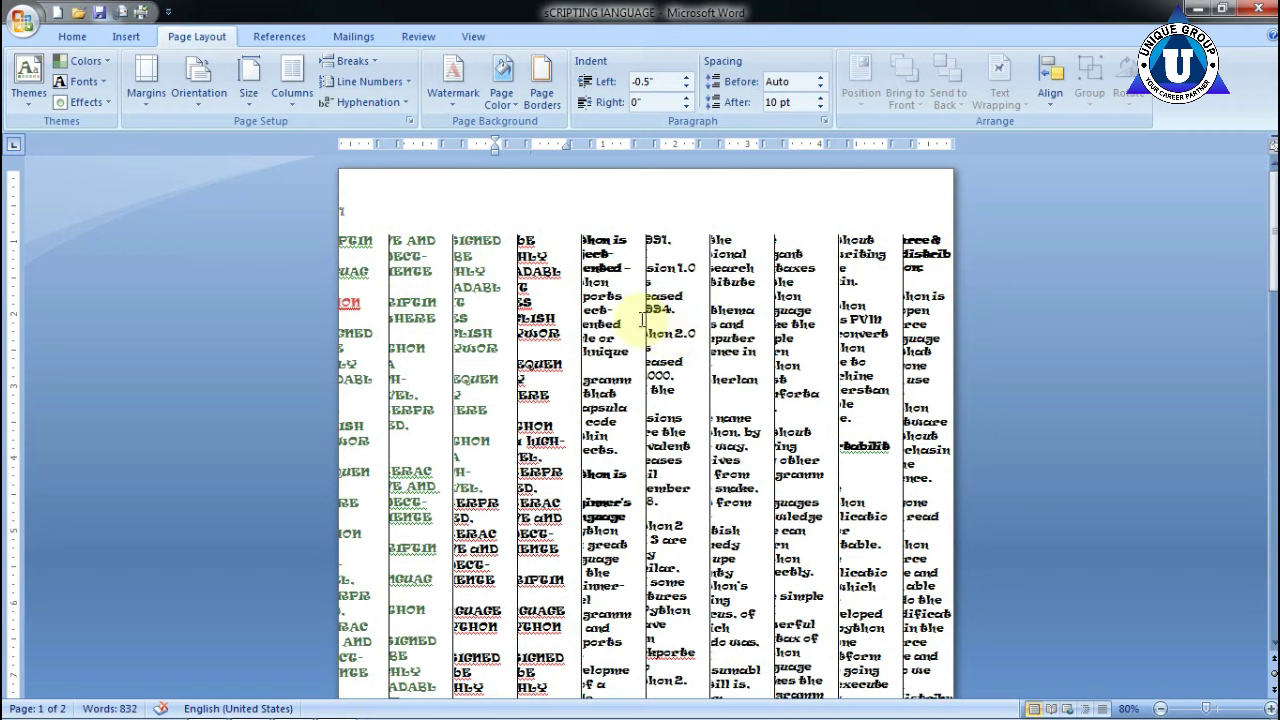
- Undo the ten-column layout and put the whole document in one column
key("ctrl+a")
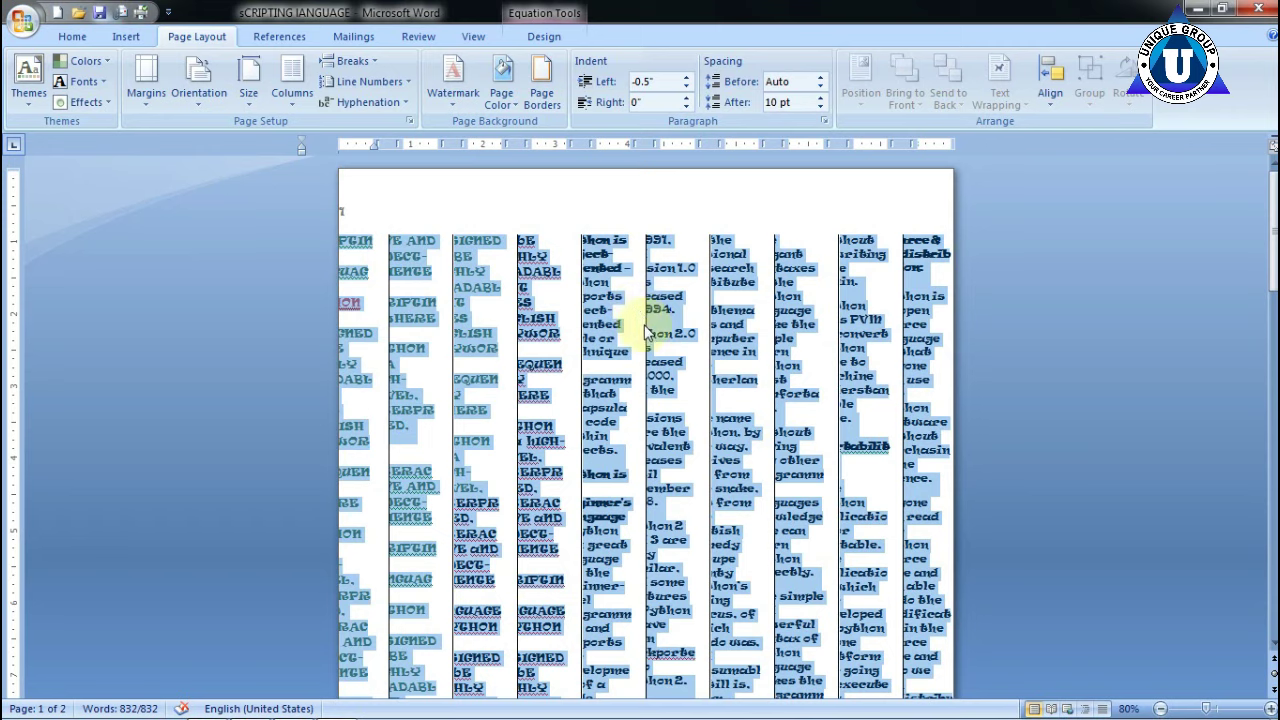
left_click(955, 665)
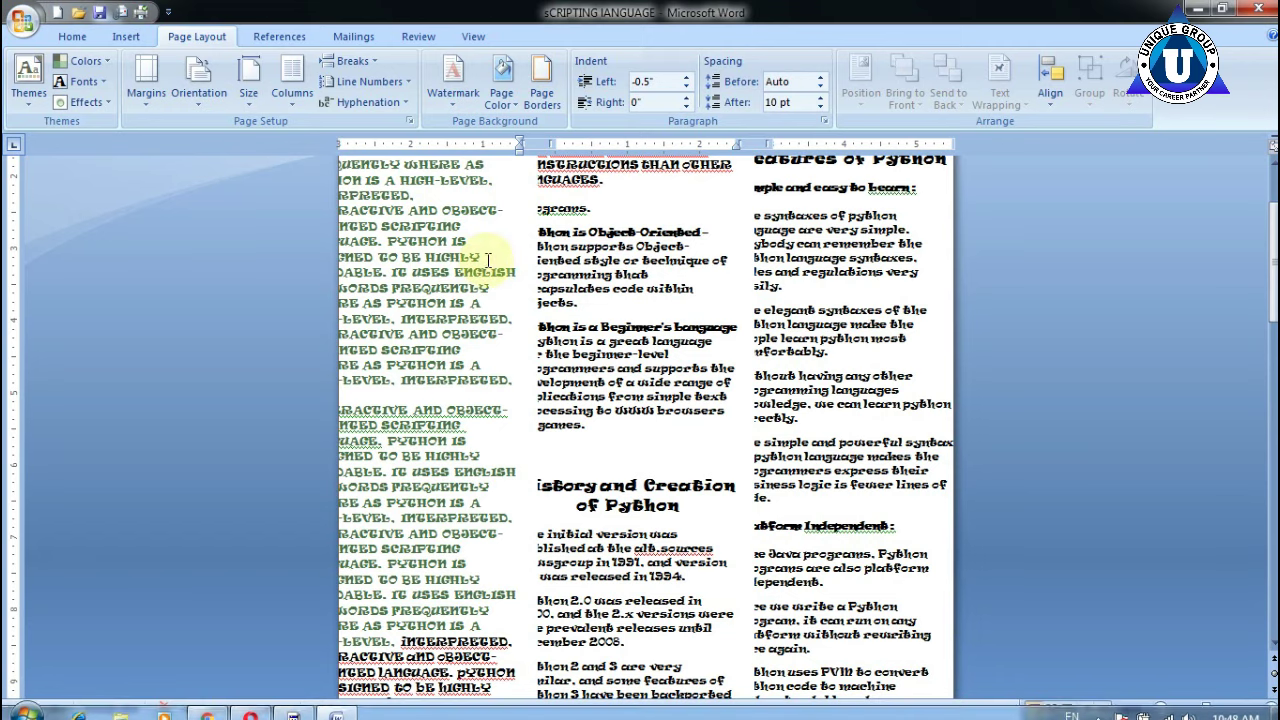
key("ctrl+a")
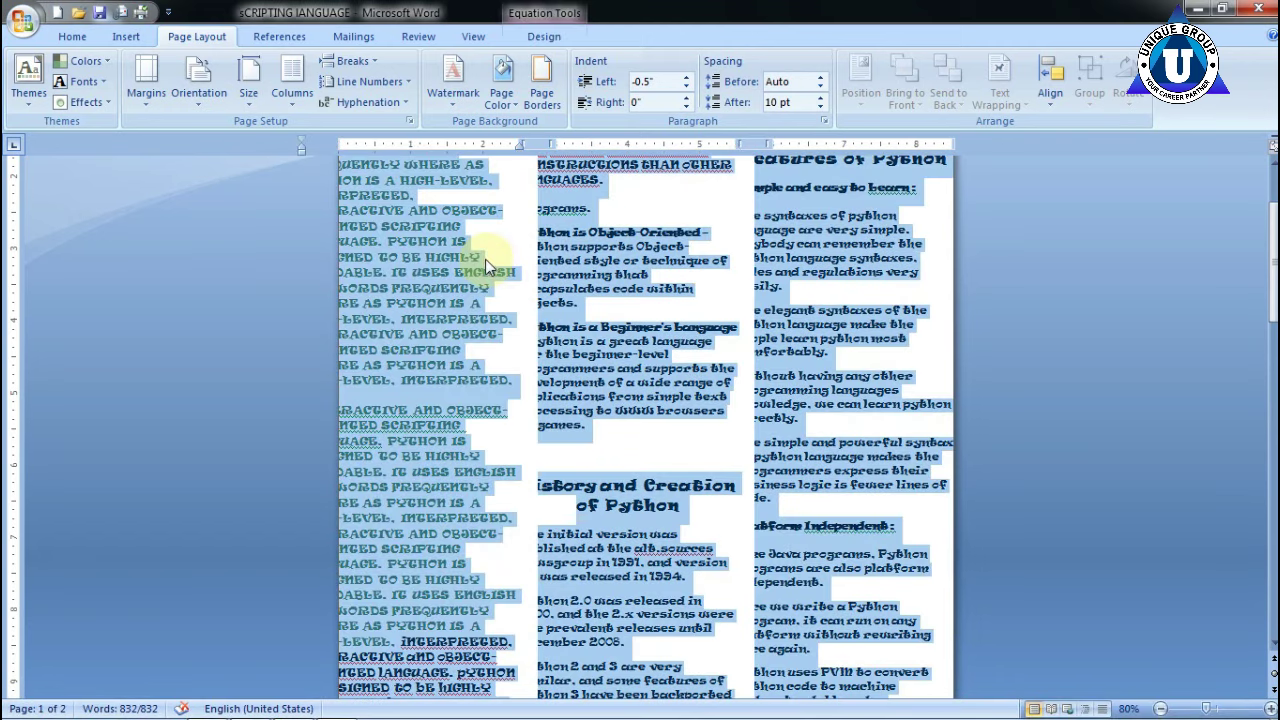
left_click(292, 88)
left_click(331, 133)
left_click(421, 241)
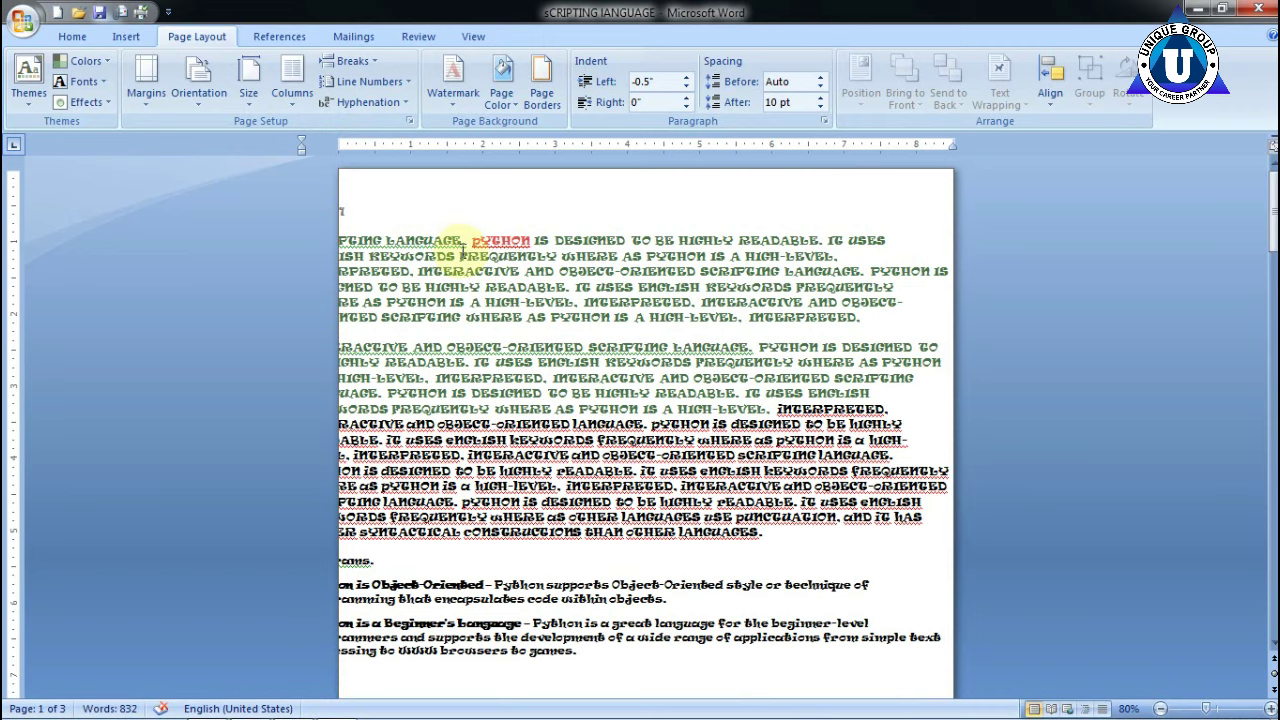
- Insert a page break after the document's second line
left_click(378, 64)
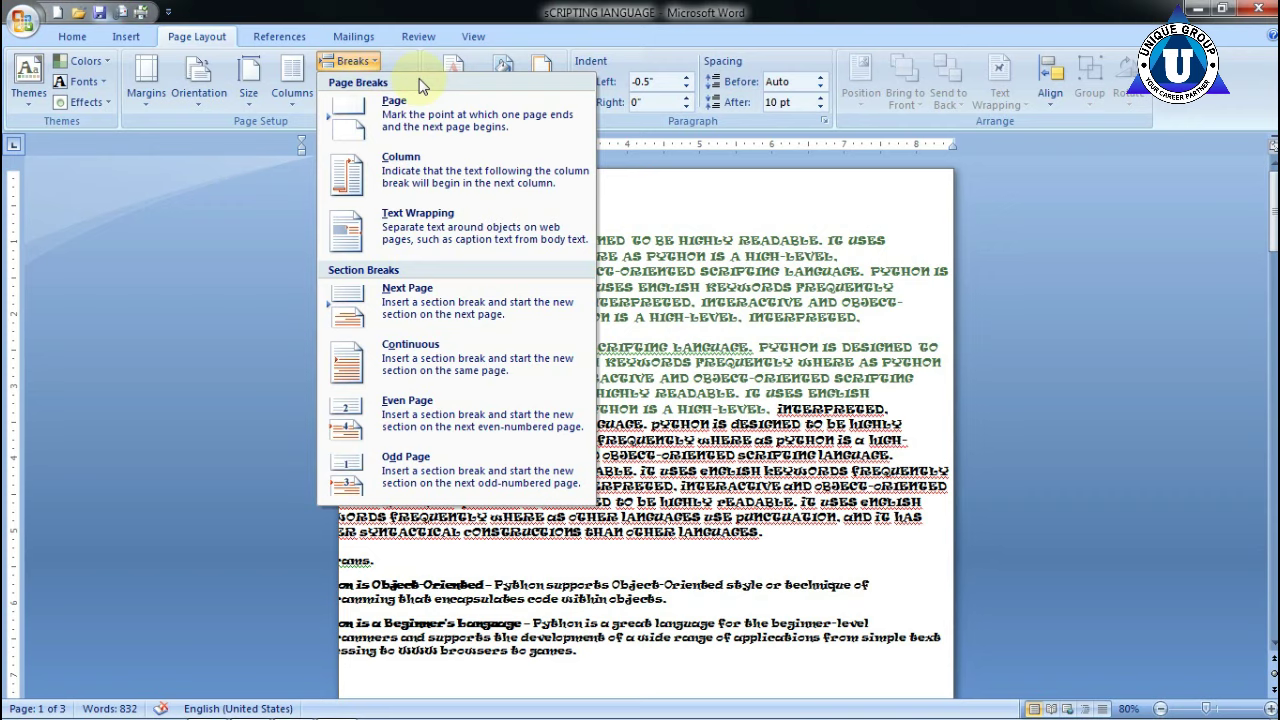
left_click(728, 240)
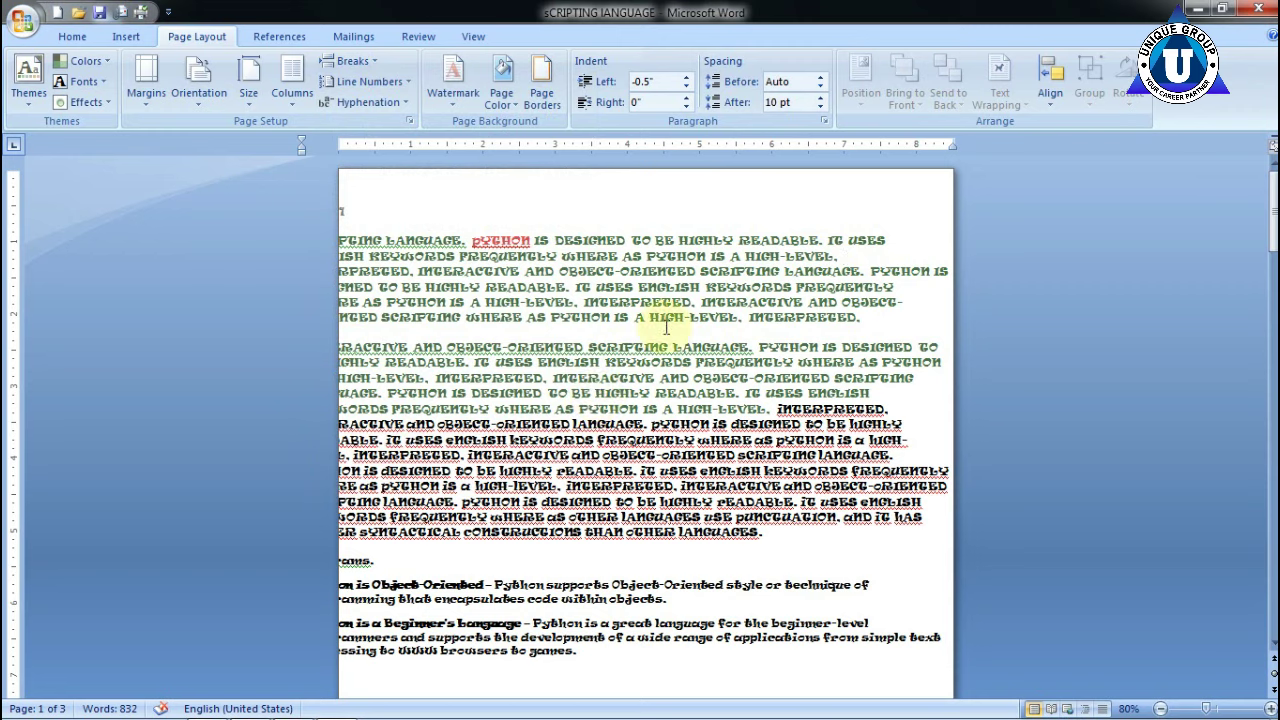
left_click(357, 62)
left_click(365, 108)
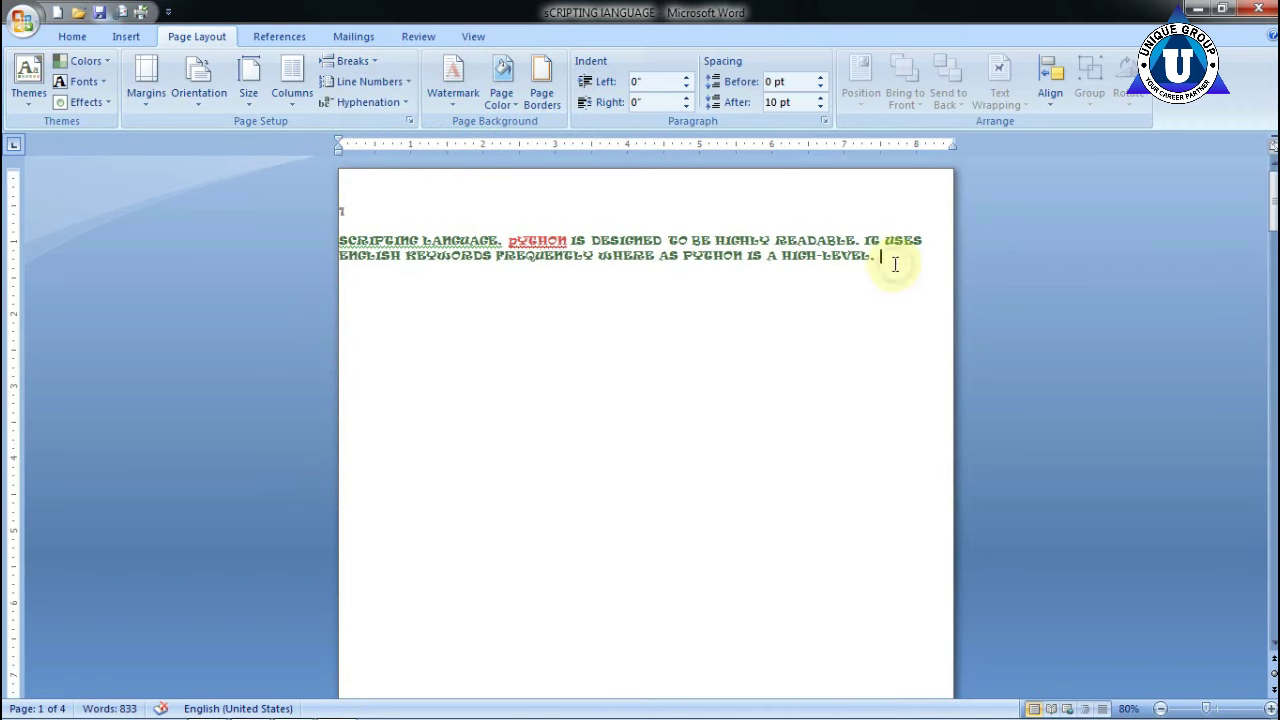
- Add a column break on the next page so it stays blank
scroll(643, 480, "down", 5)
scroll(623, 486, "down", 3)
scroll(617, 489, "down", 4)
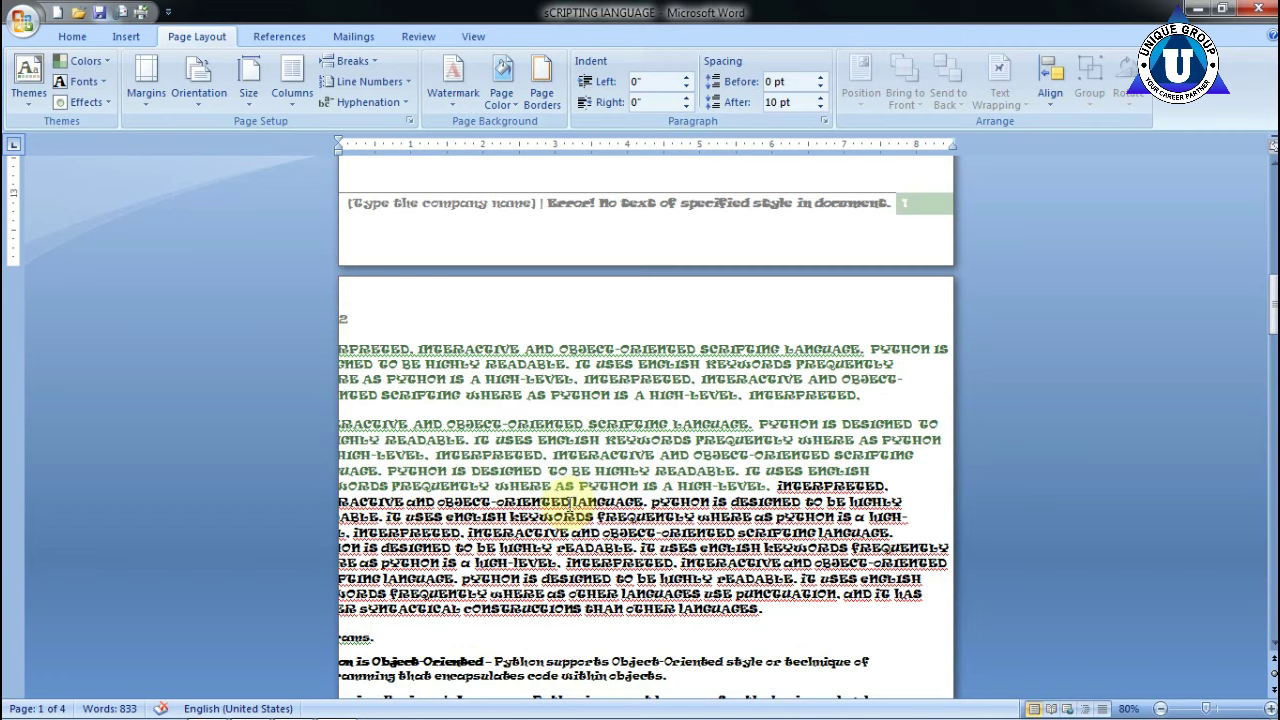
scroll(470, 490, "down", 1)
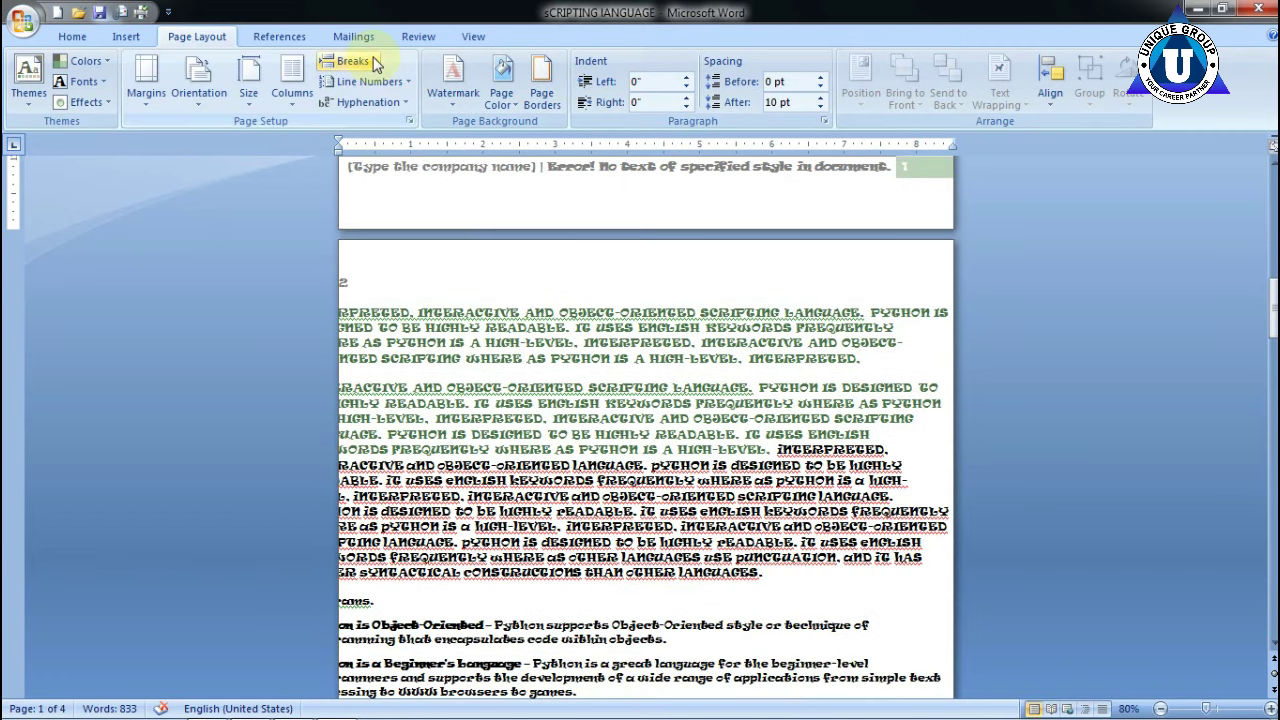
left_click(350, 61)
left_click(362, 162)
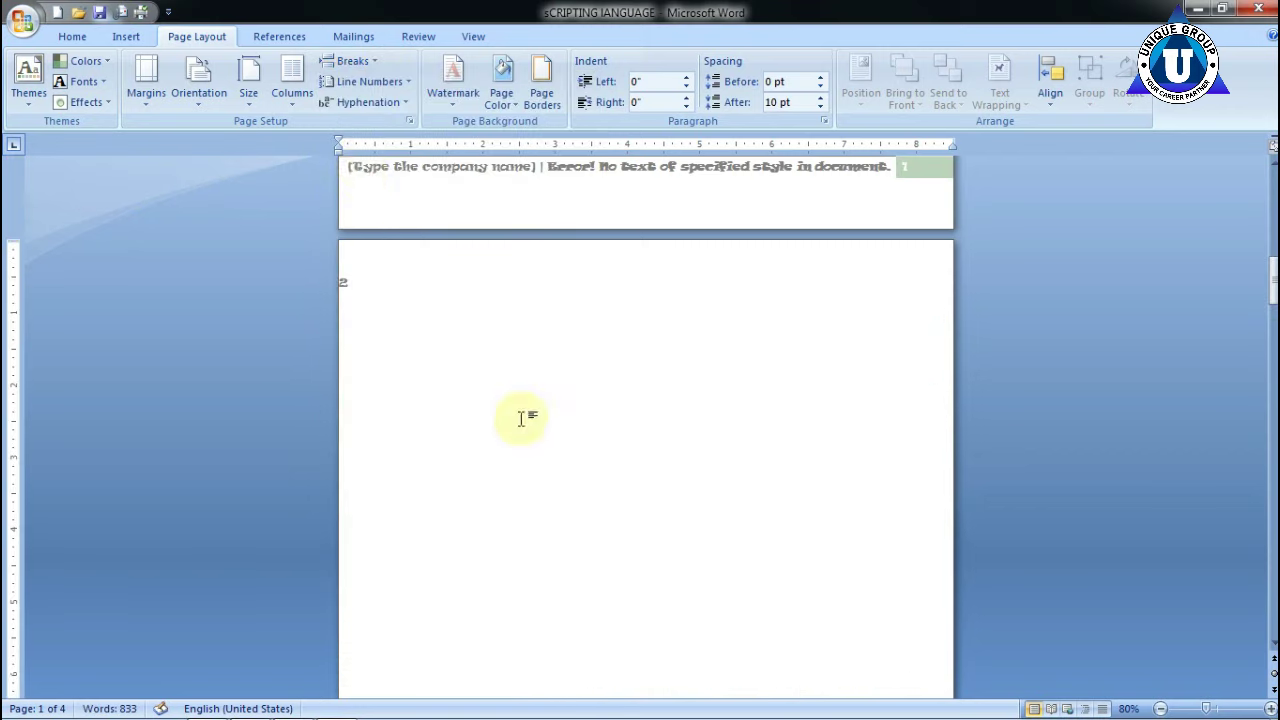
scroll(523, 420, "up", 3)
scroll(543, 485, "up", 2)
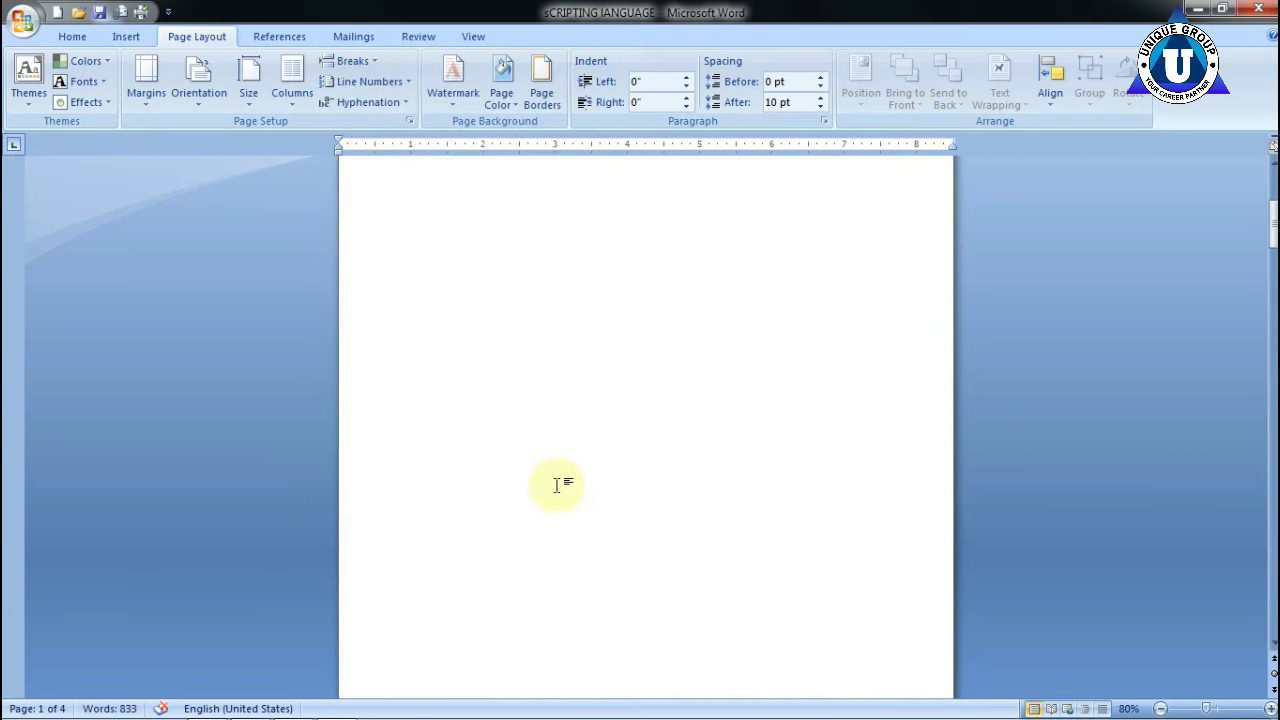
left_click(351, 60)
left_click(651, 262)
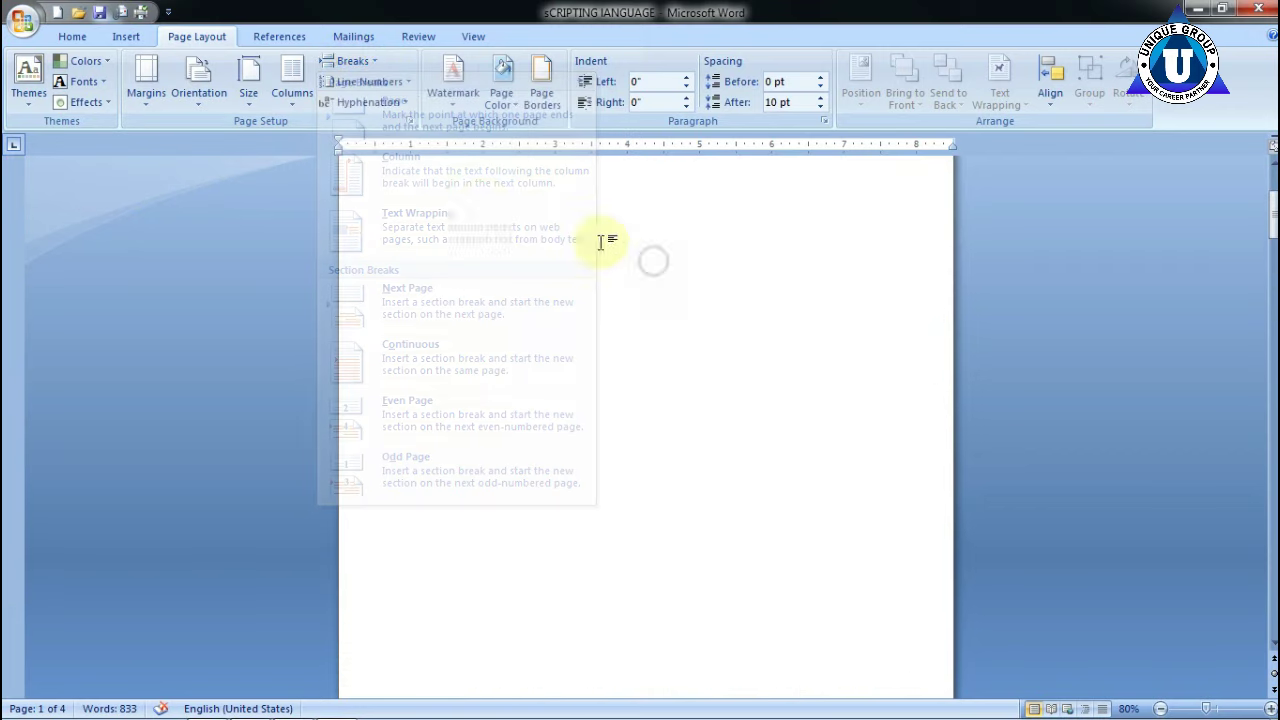
- Number the document lines continuously
left_click(358, 84)
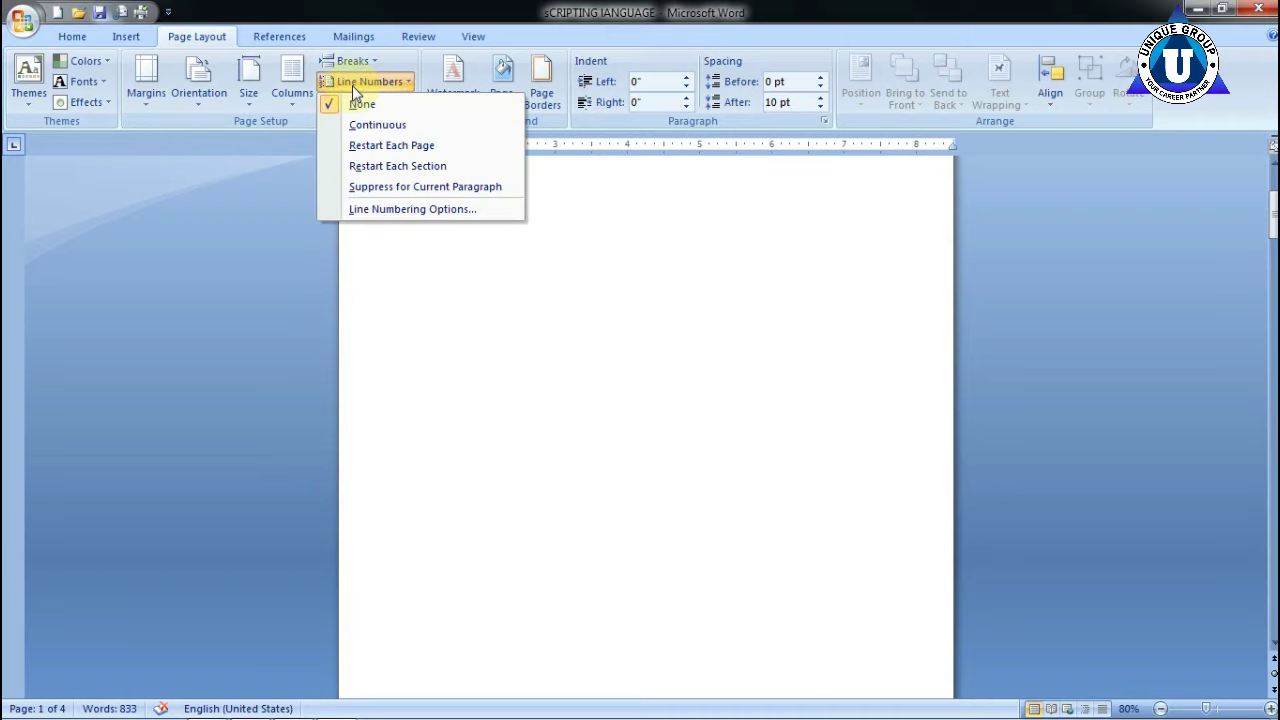
left_click(358, 126)
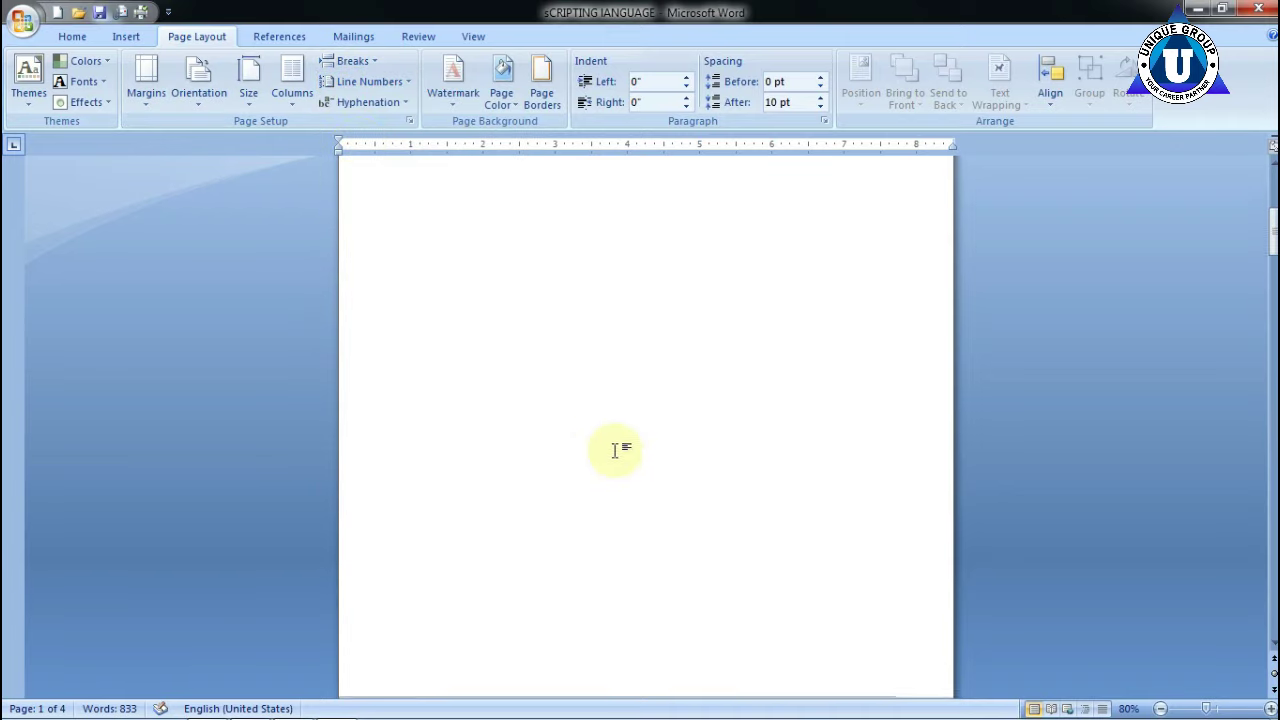
scroll(620, 461, "down", 3)
scroll(560, 489, "down", 5)
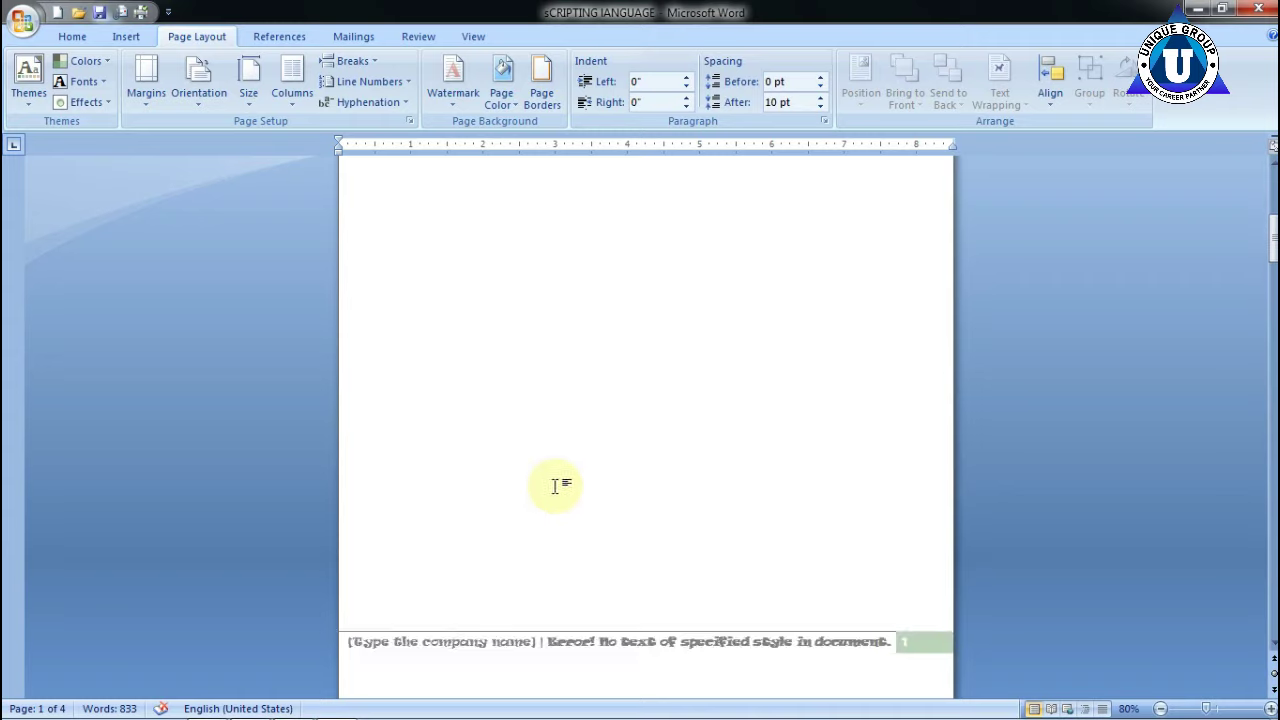
scroll(554, 486, "down", 8)
scroll(543, 486, "down", 3)
scroll(548, 484, "down", 8)
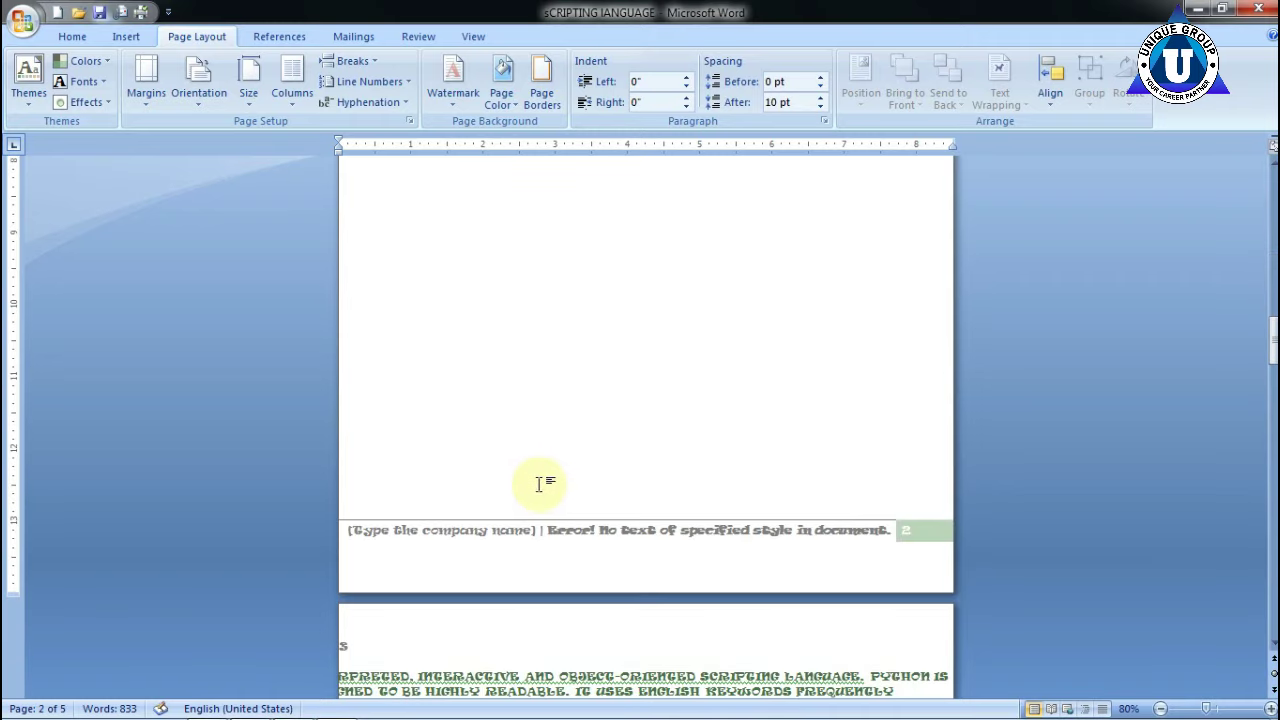
scroll(520, 450, "up", 3)
scroll(450, 290, "up", 5)
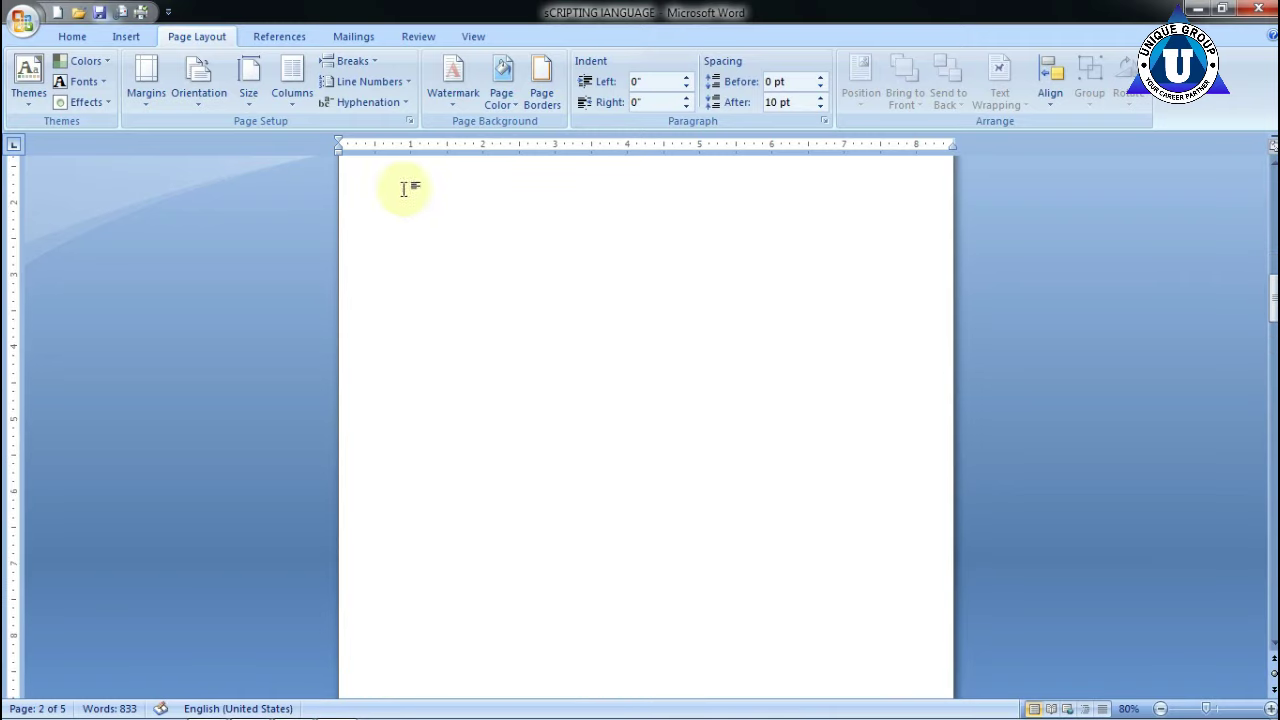
- Switch line numbering to restart on each page
left_click(362, 84)
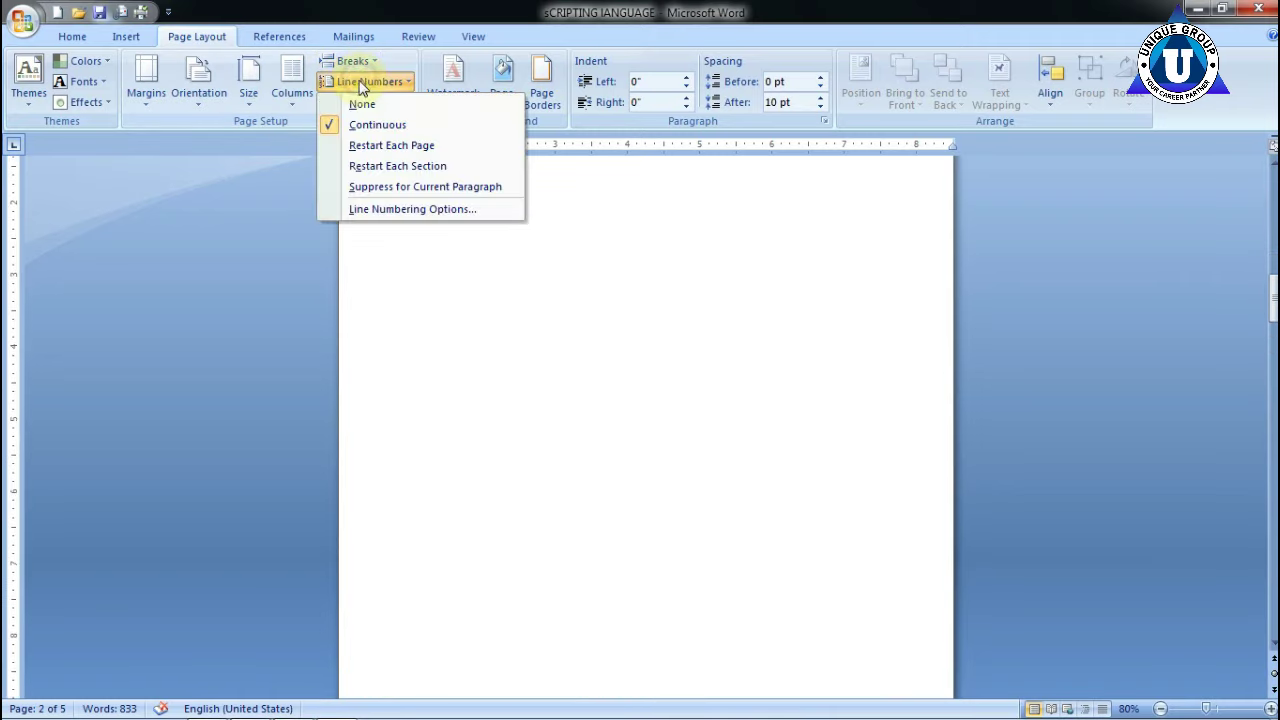
left_click(372, 147)
scroll(457, 294, "down", 3)
scroll(457, 300, "down", 5)
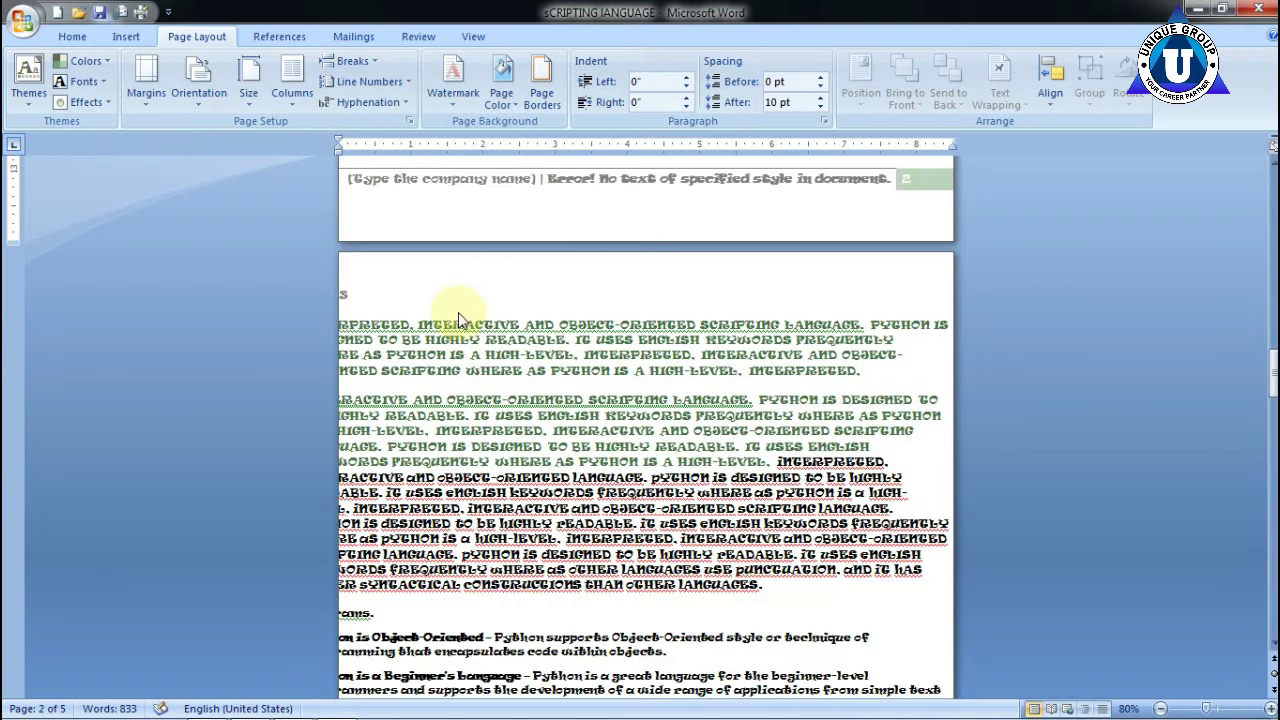
scroll(459, 318, "down", 5)
scroll(455, 318, "down", 5)
scroll(445, 319, "down", 5)
scroll(435, 320, "down", 5)
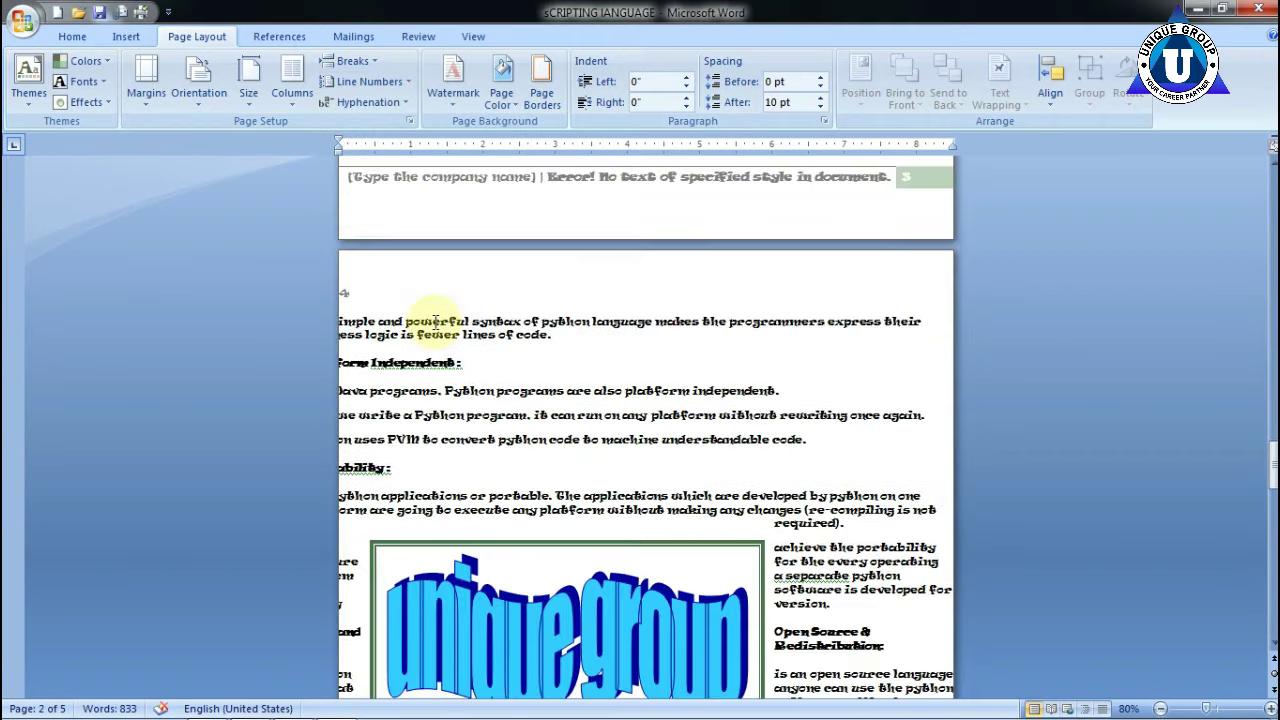
scroll(435, 320, "up", 5)
scroll(435, 320, "up", 5)
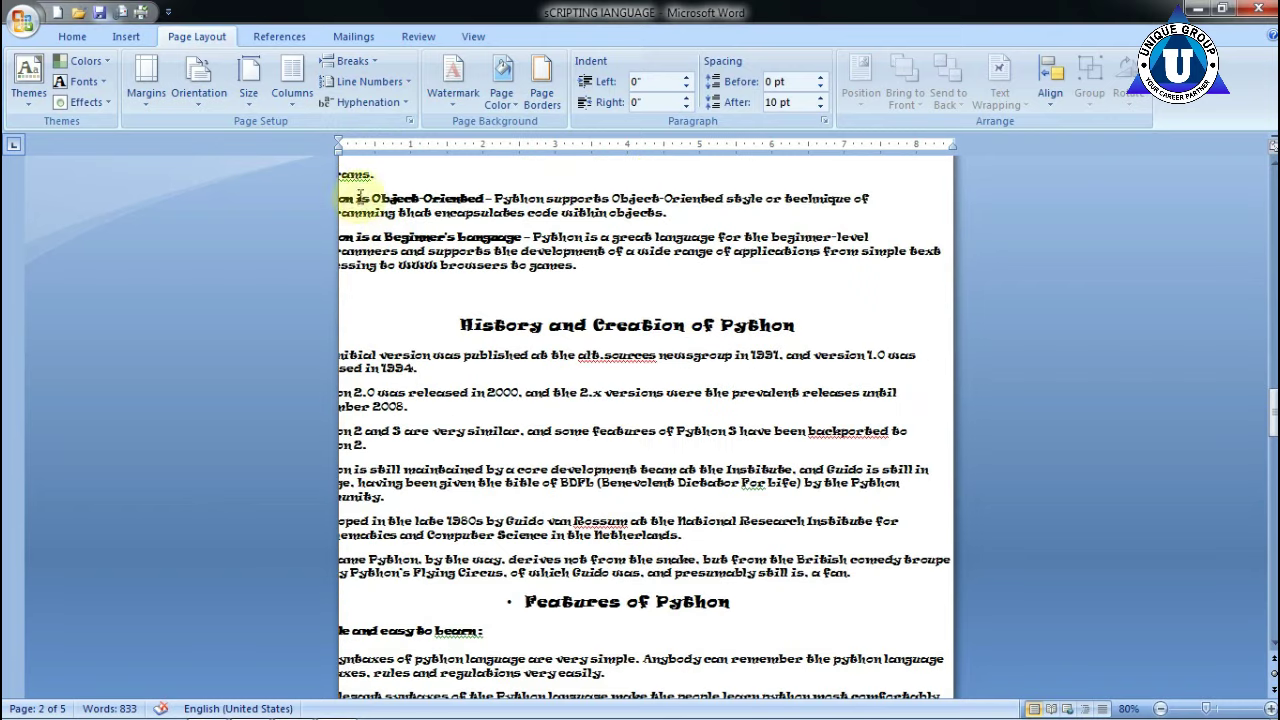
- Toggle Automatic hyphenation on and off twice, ending with hyphenation set to None
left_click(361, 106)
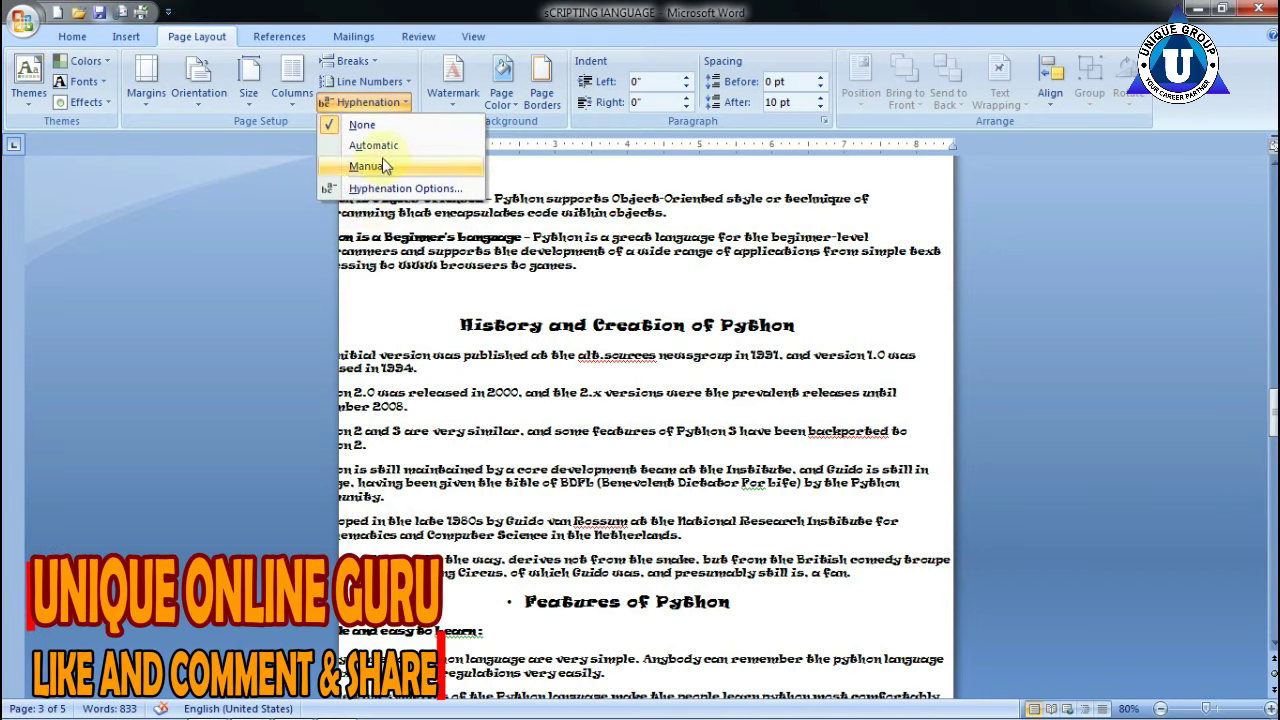
left_click(395, 128)
left_click(365, 102)
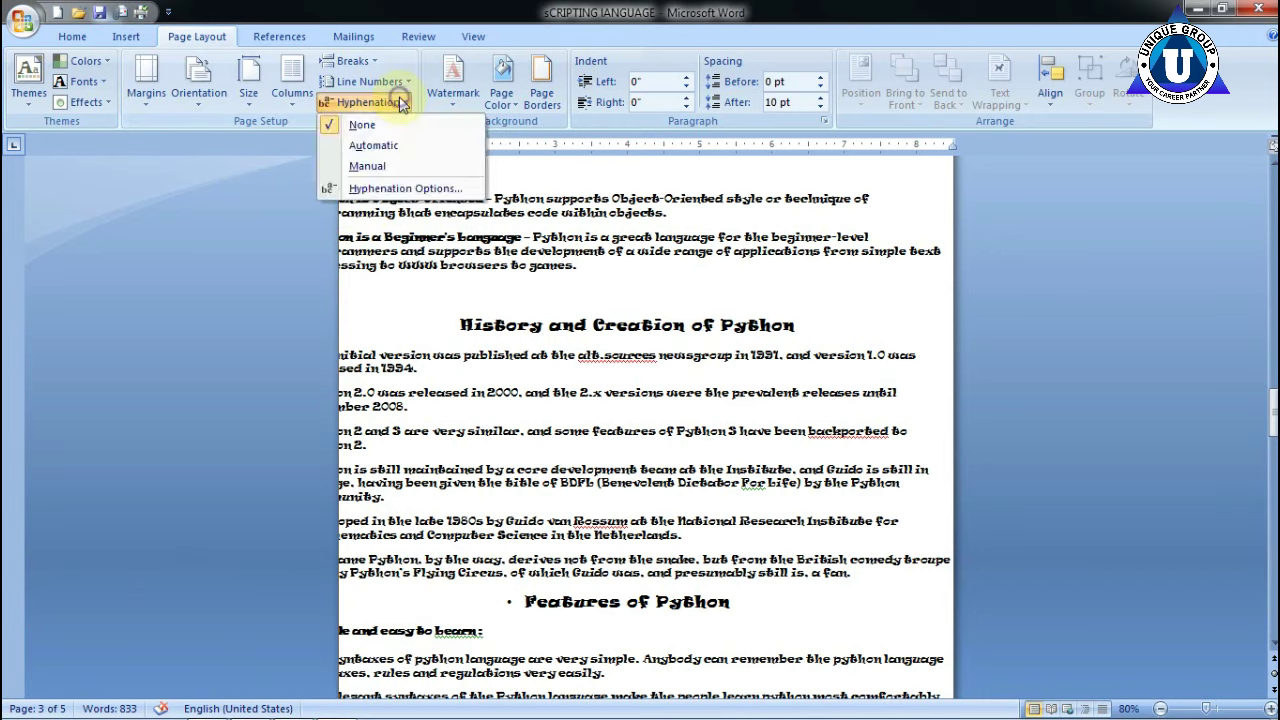
left_click(381, 150)
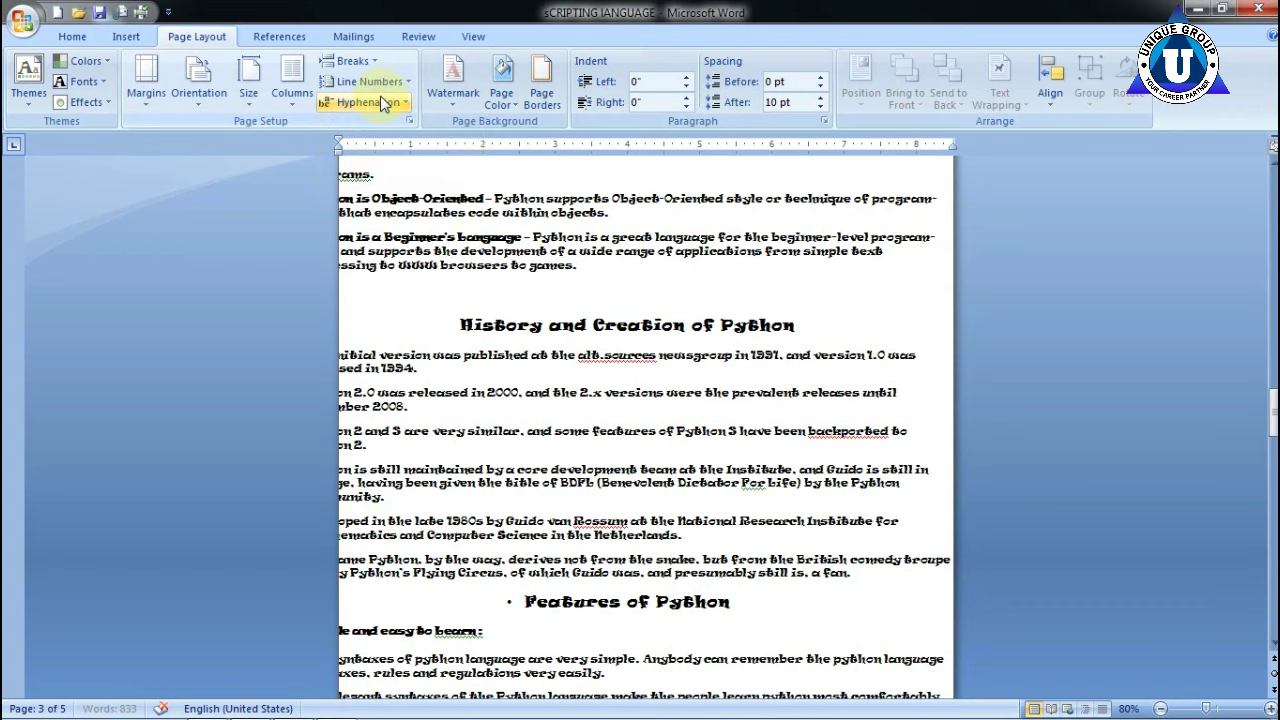
left_click(383, 104)
left_click(377, 128)
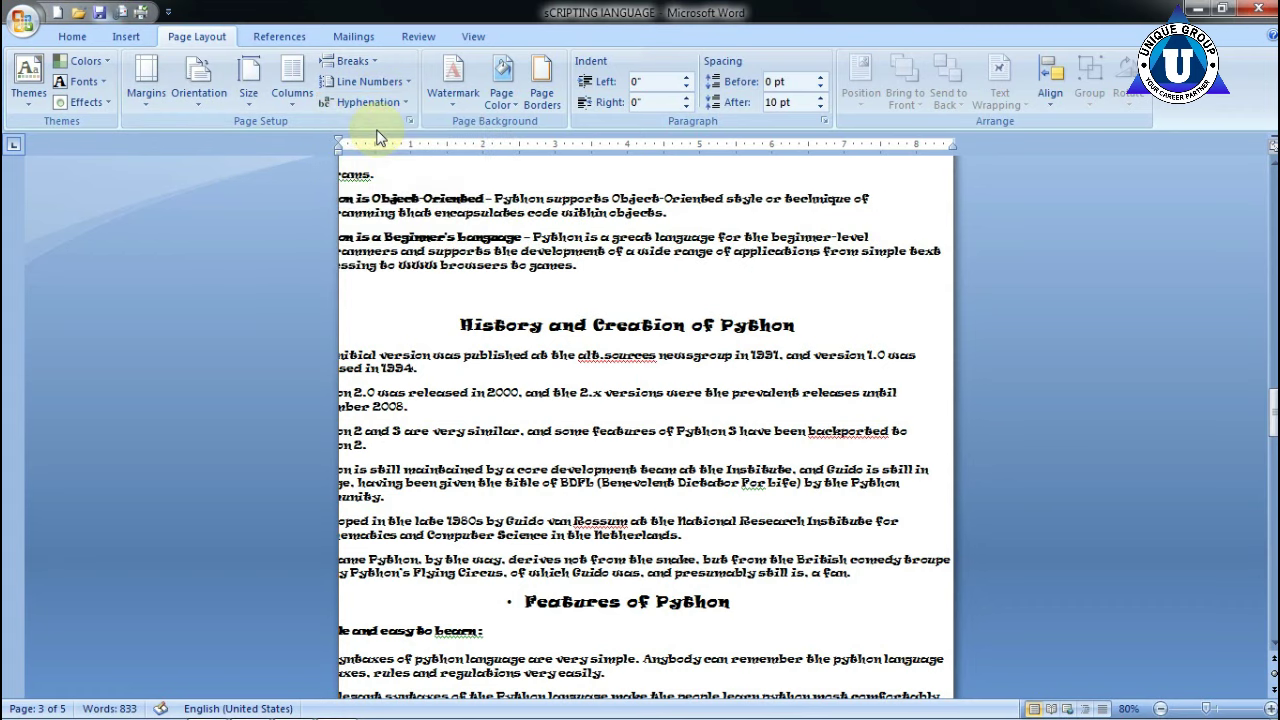
left_click(366, 102)
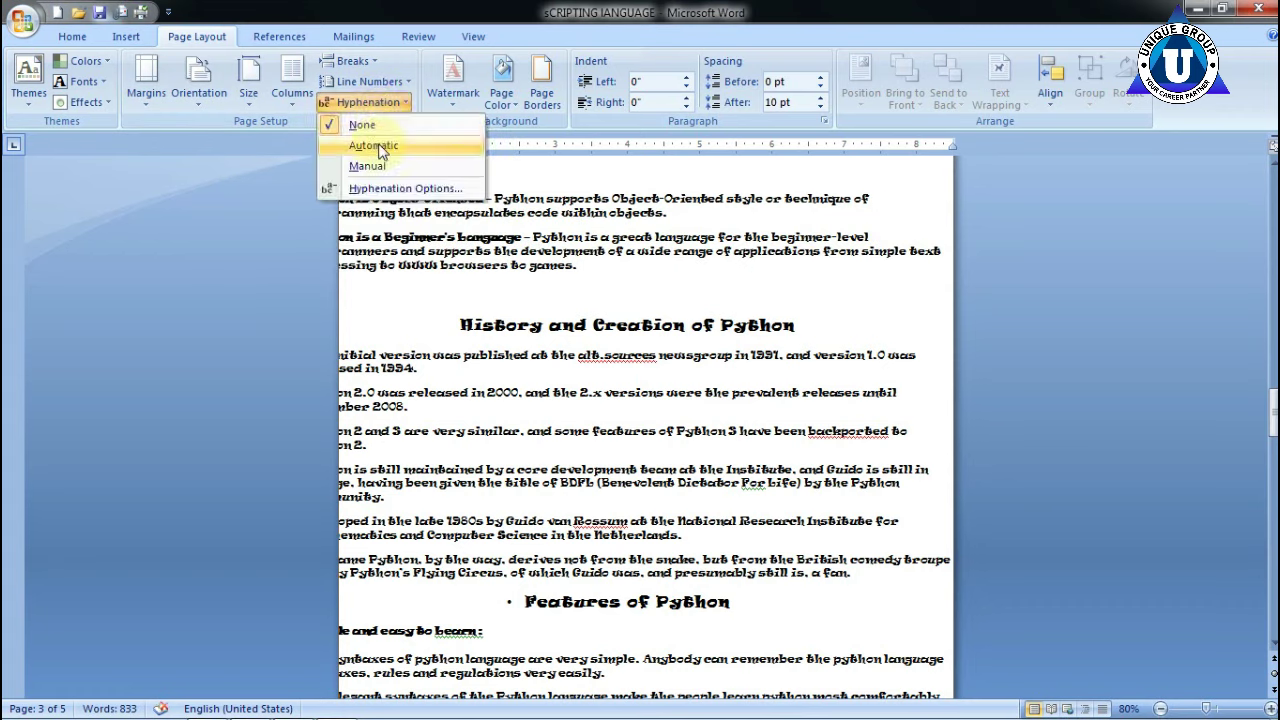
left_click(381, 150)
left_click(381, 104)
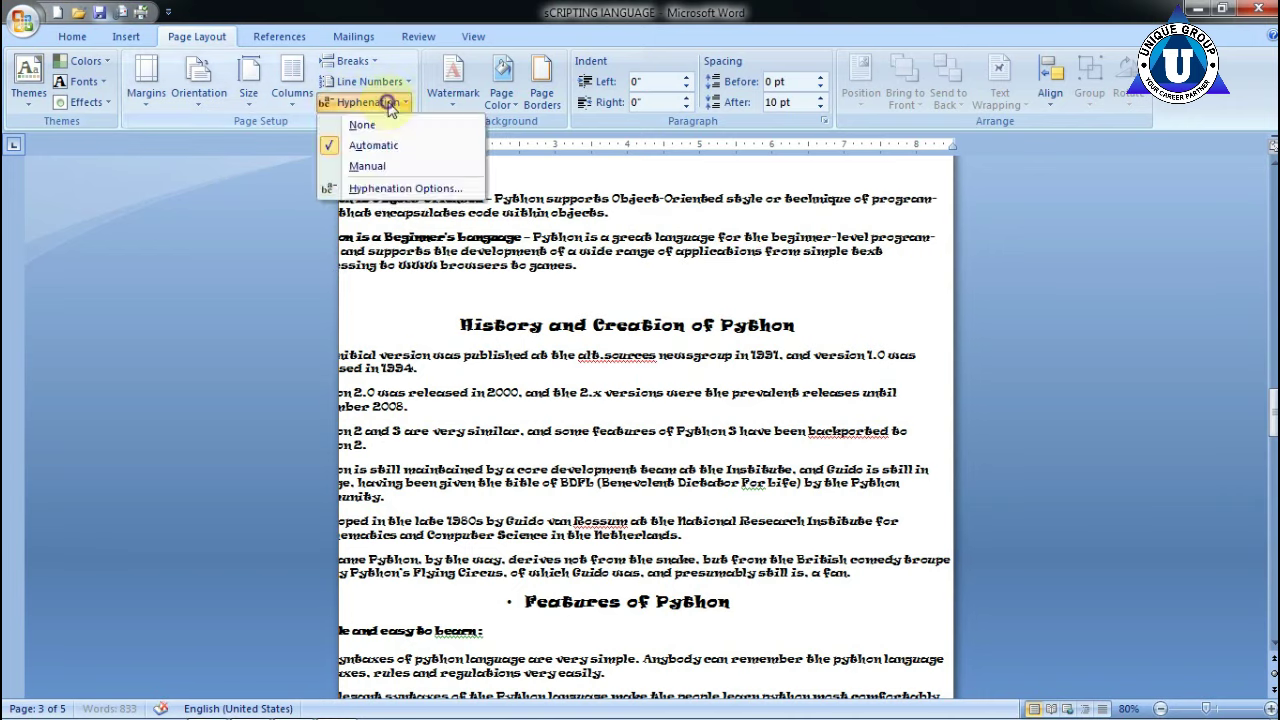
left_click(386, 128)
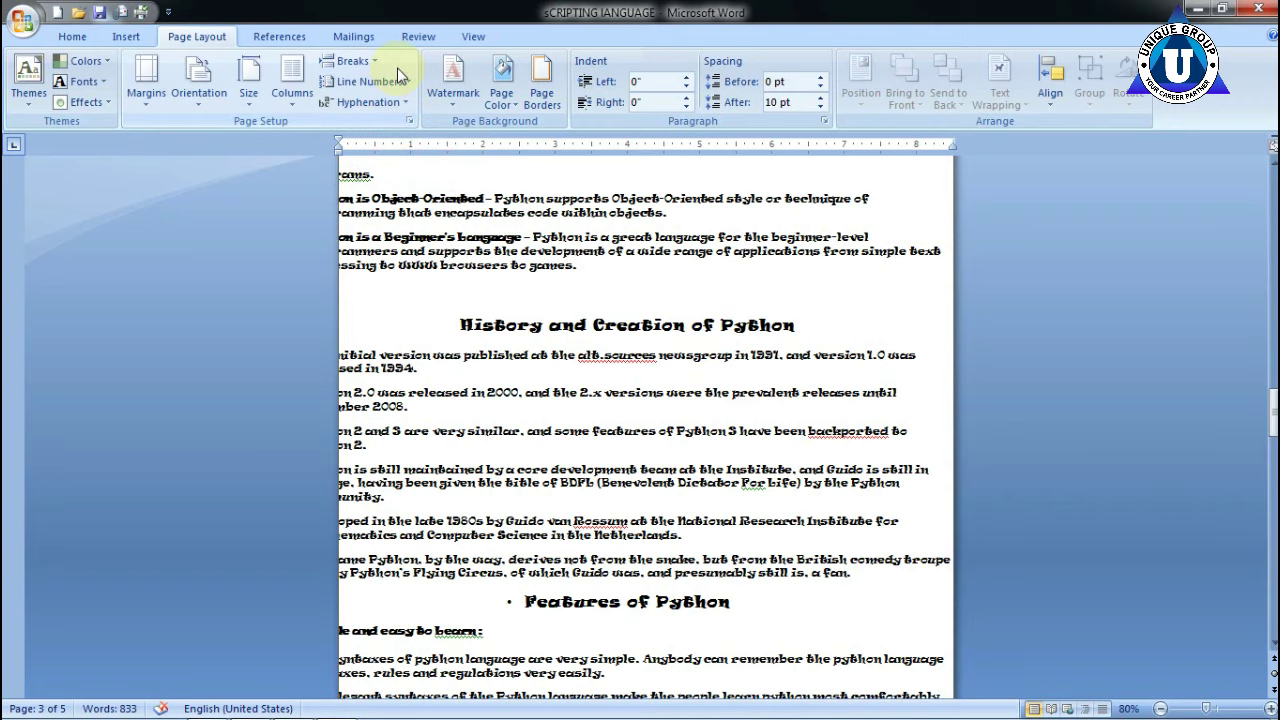
- Show the watermark gallery with presets like CONFIDENTIAL 1 and DO NOT COPY 1
scroll(585, 330, "up", 3)
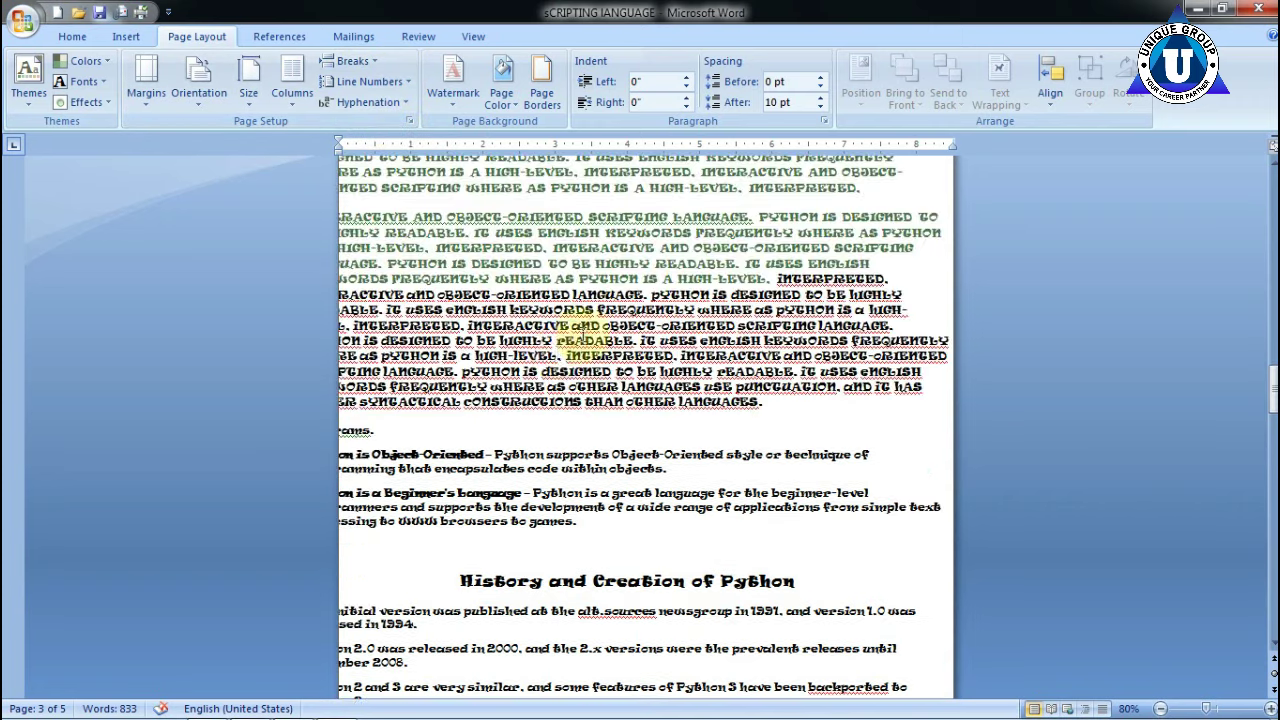
scroll(543, 350, "up", 5)
scroll(530, 348, "up", 2)
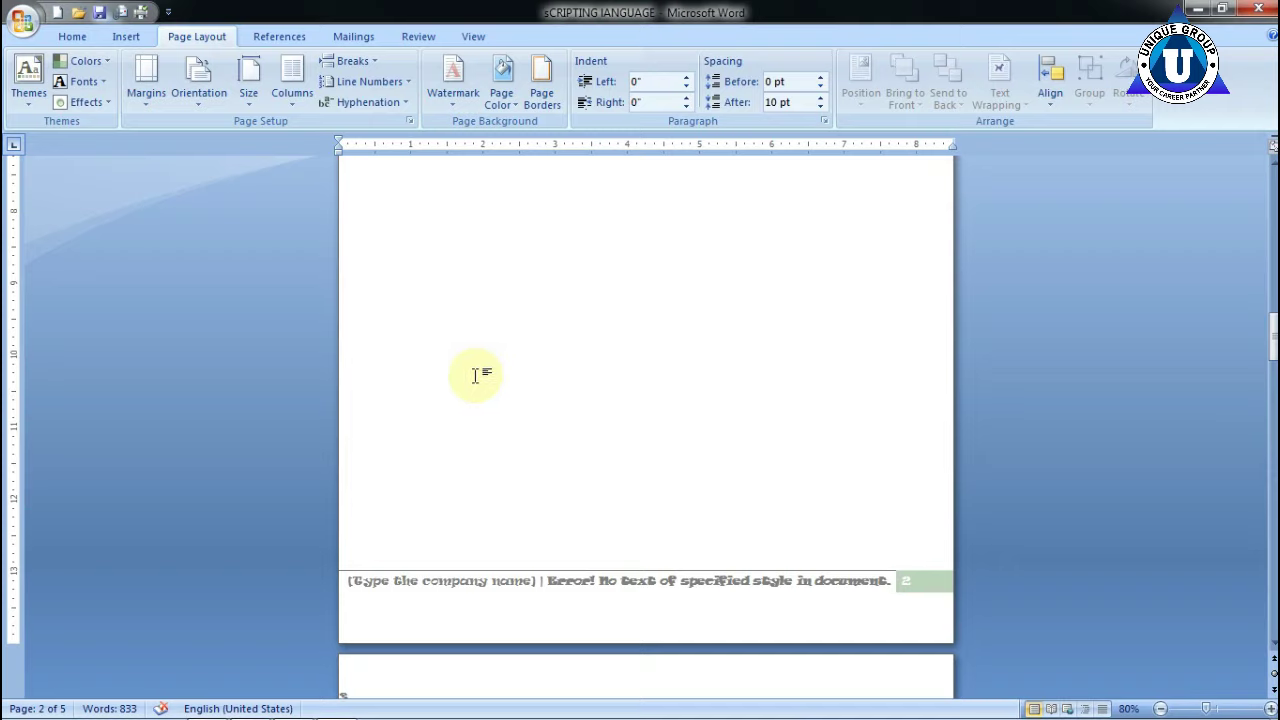
left_click(455, 84)
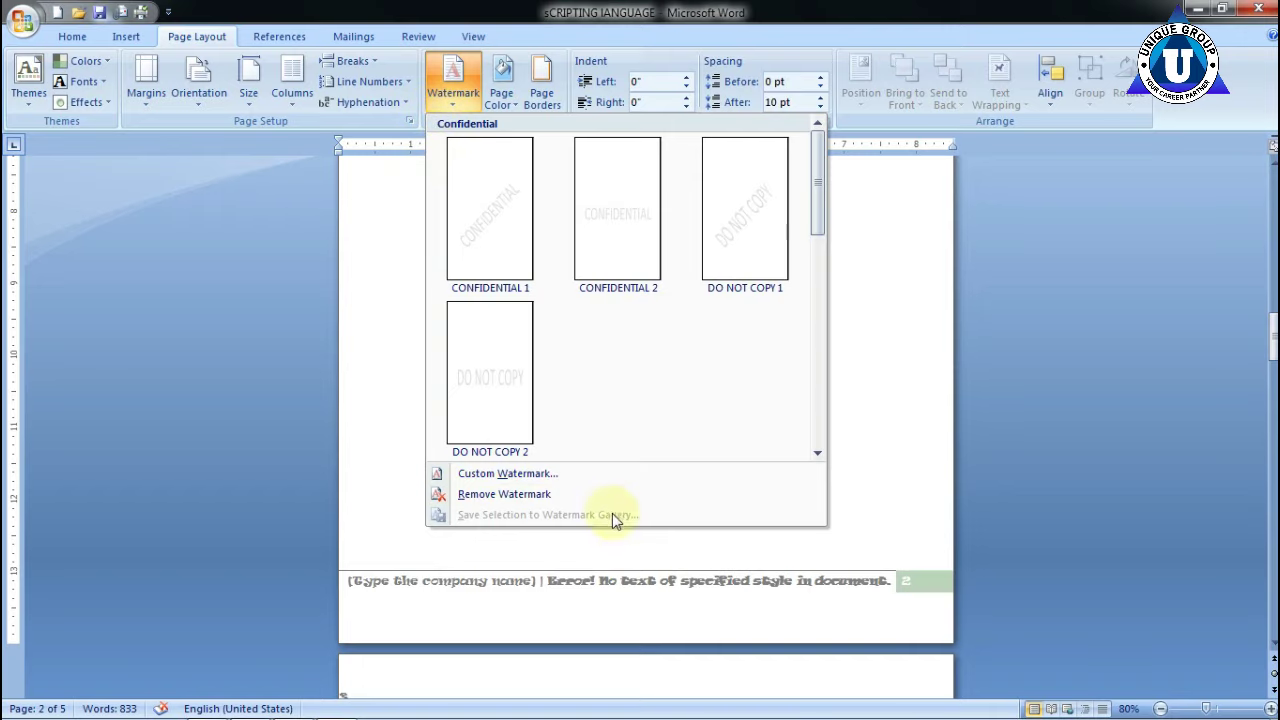
- Insert 1.jpeg as a washed-out picture watermark through Custom Watermark
left_click(517, 472)
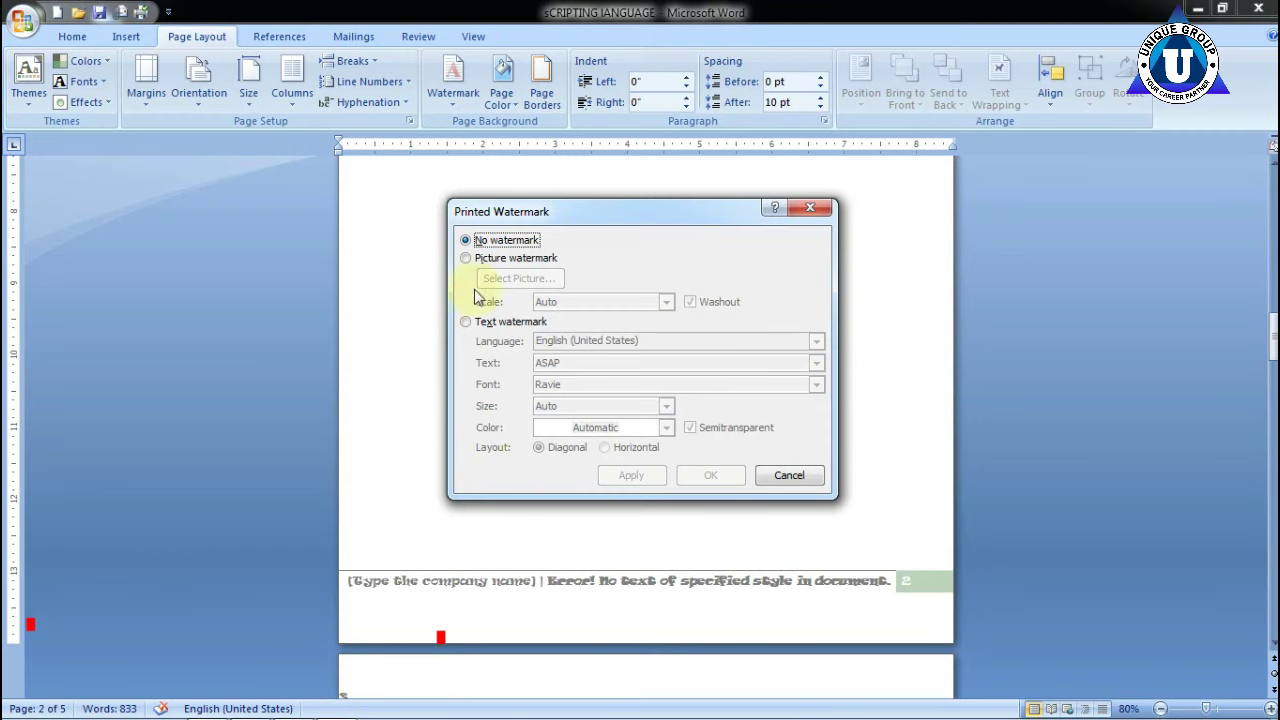
left_click(529, 258)
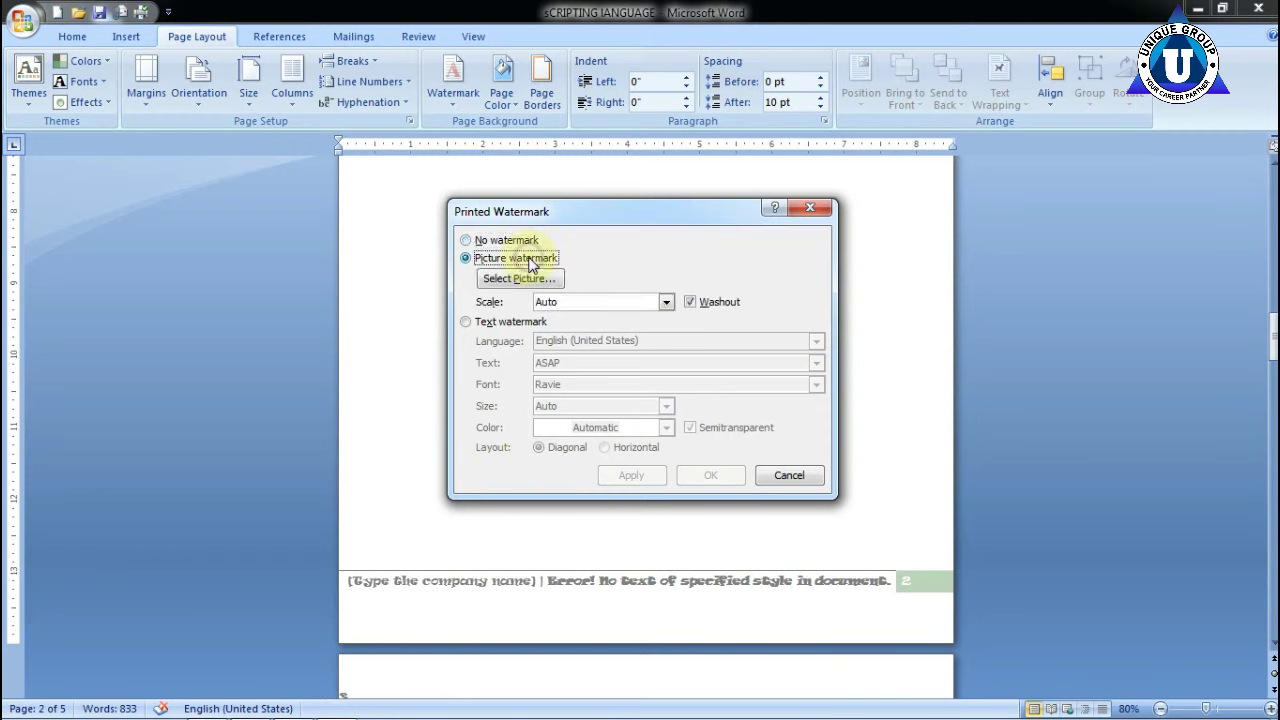
left_click(530, 279)
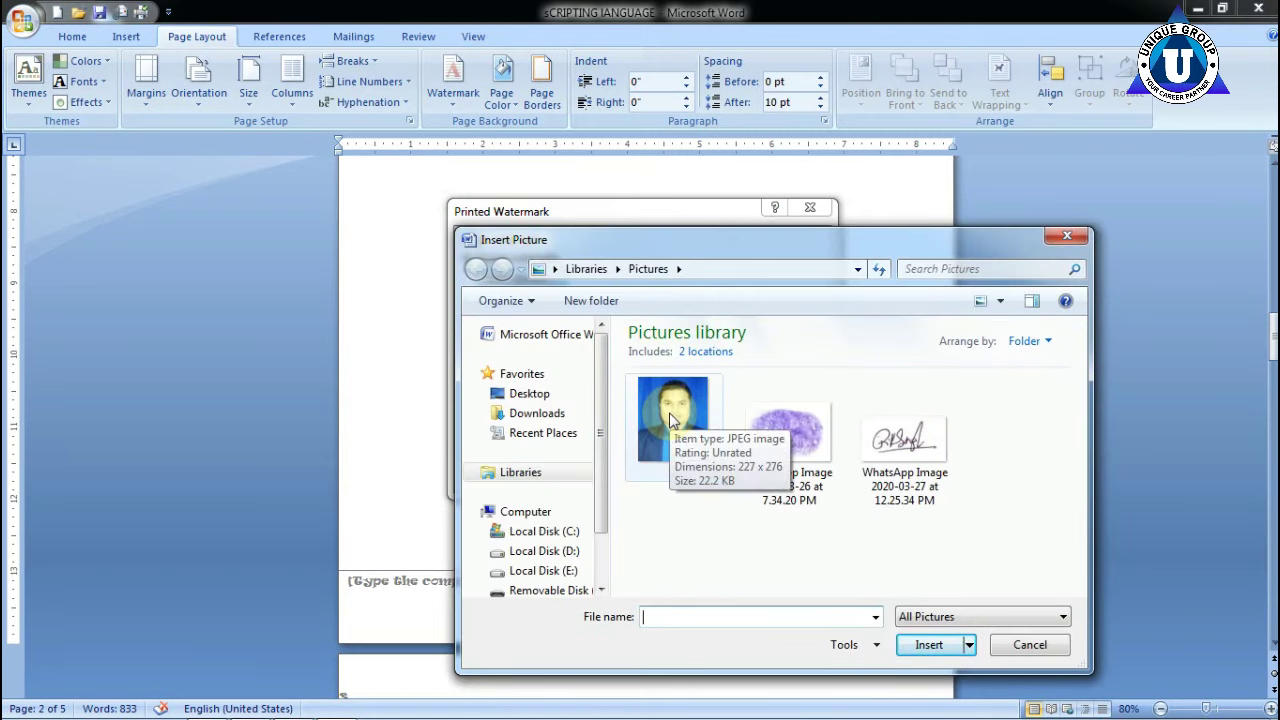
double_click(670, 420)
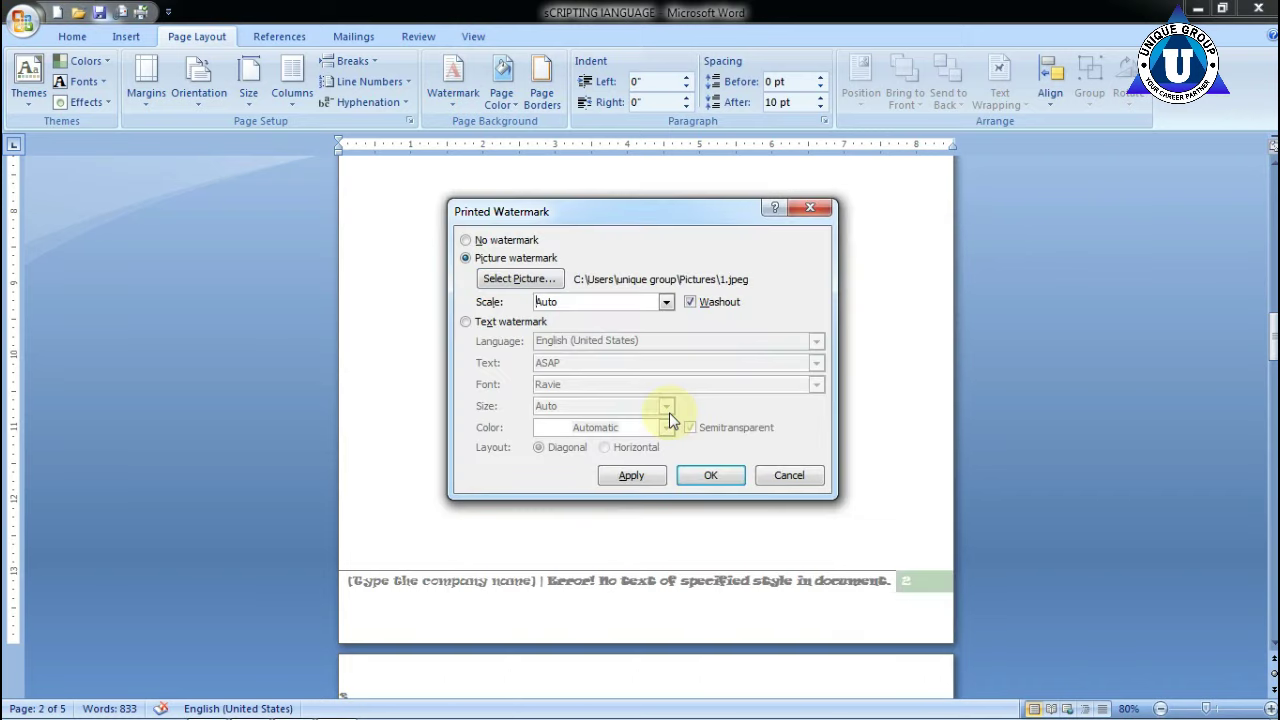
left_click(690, 478)
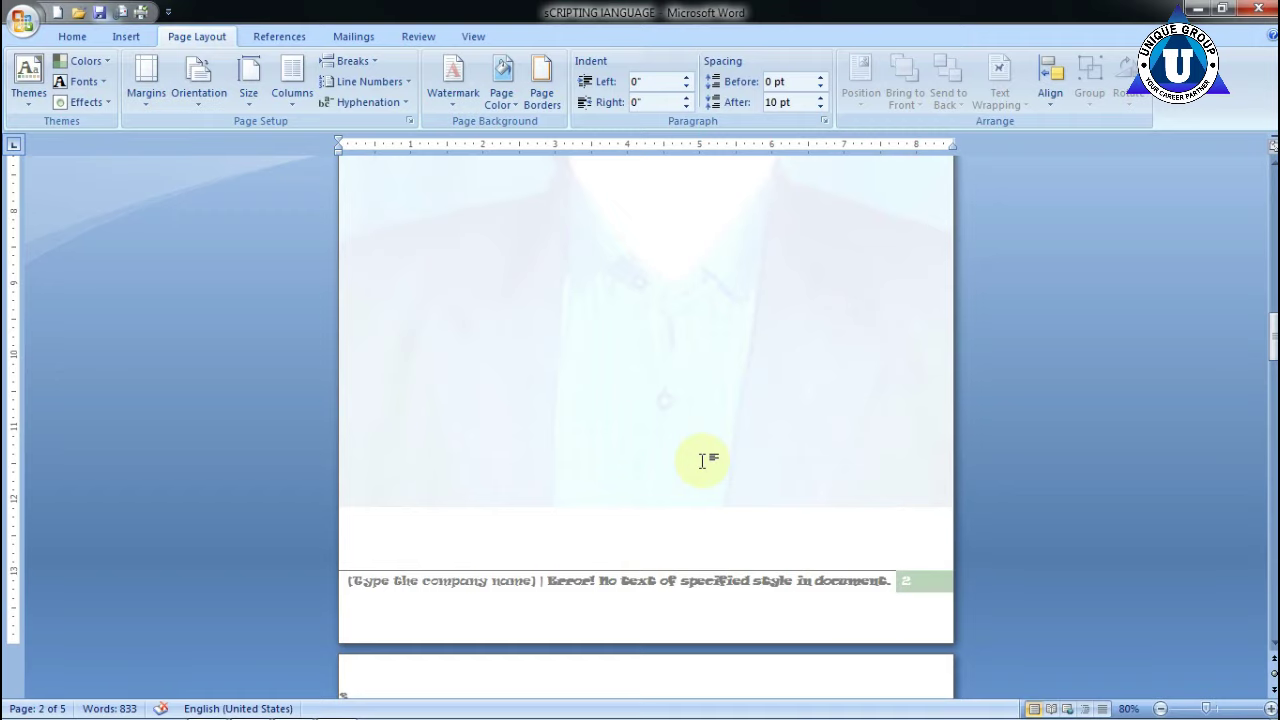
scroll(703, 459, "up", 1)
scroll(703, 459, "up", 3)
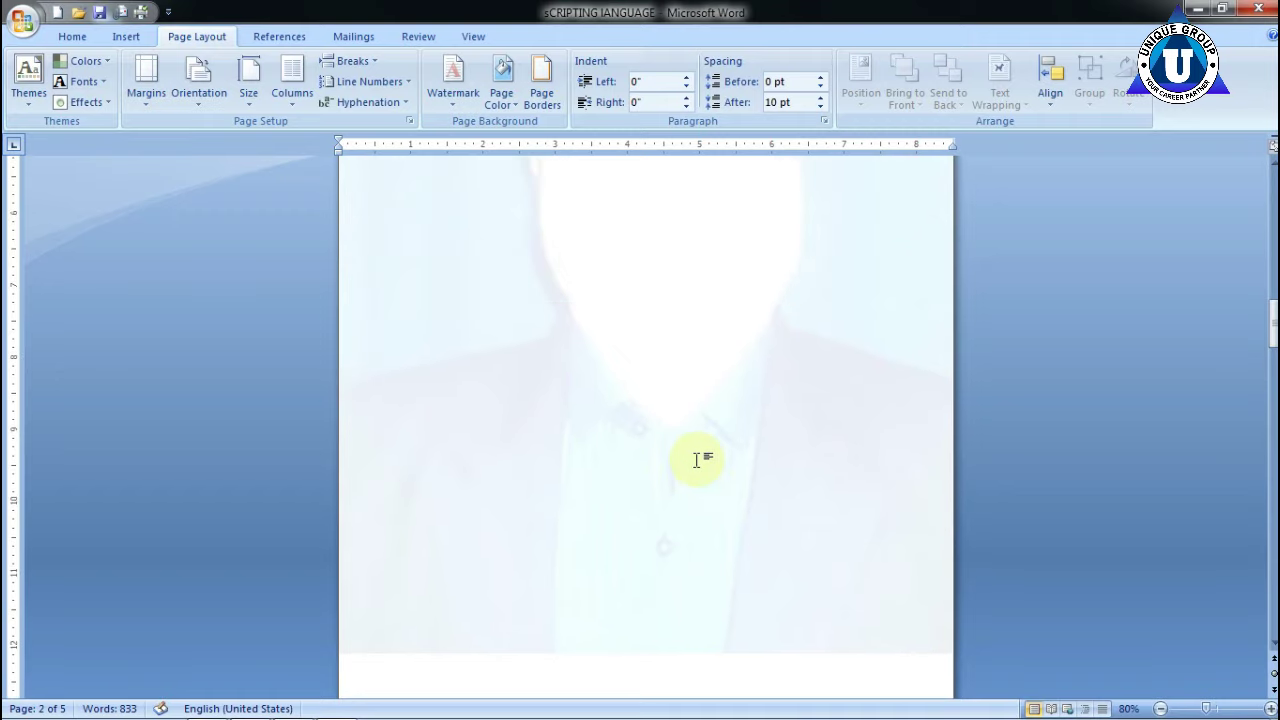
scroll(703, 459, "up", 3)
scroll(710, 470, "up", 4)
scroll(737, 531, "up", 9)
scroll(737, 531, "up", 3)
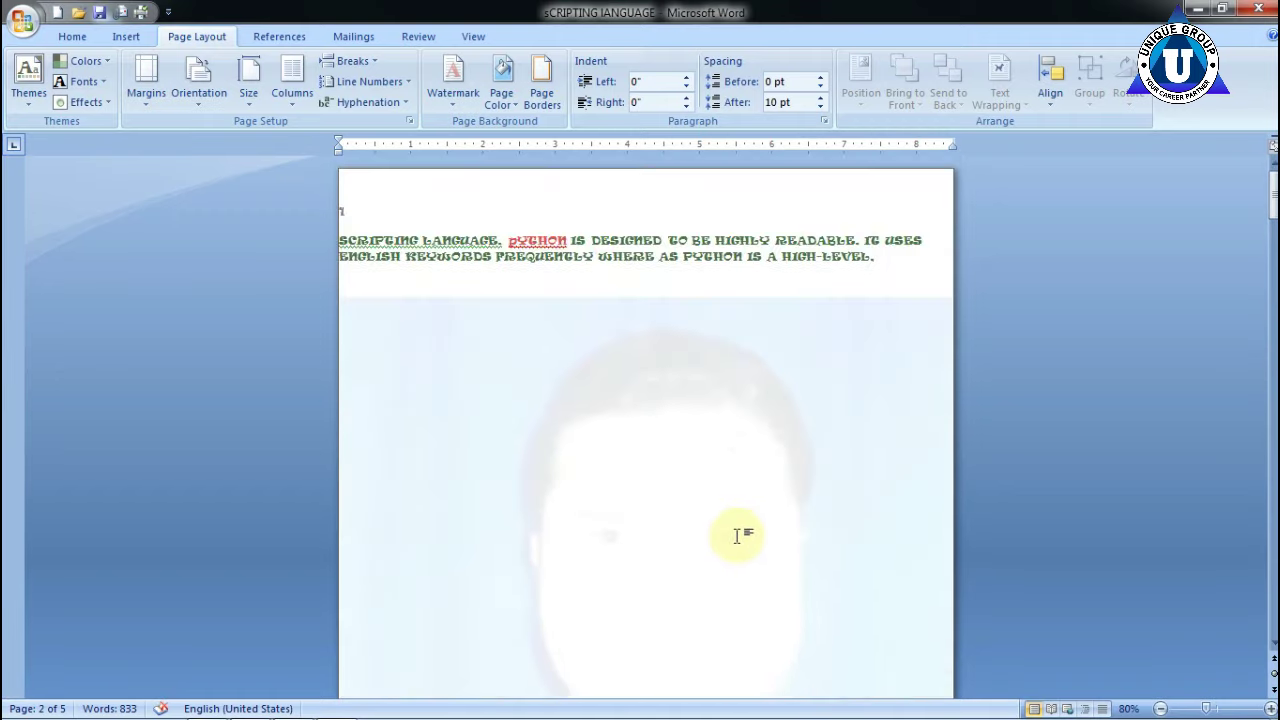
- Switch to a text watermark and replace the ASAP text with 'unique group'
left_click(455, 85)
left_click(510, 473)
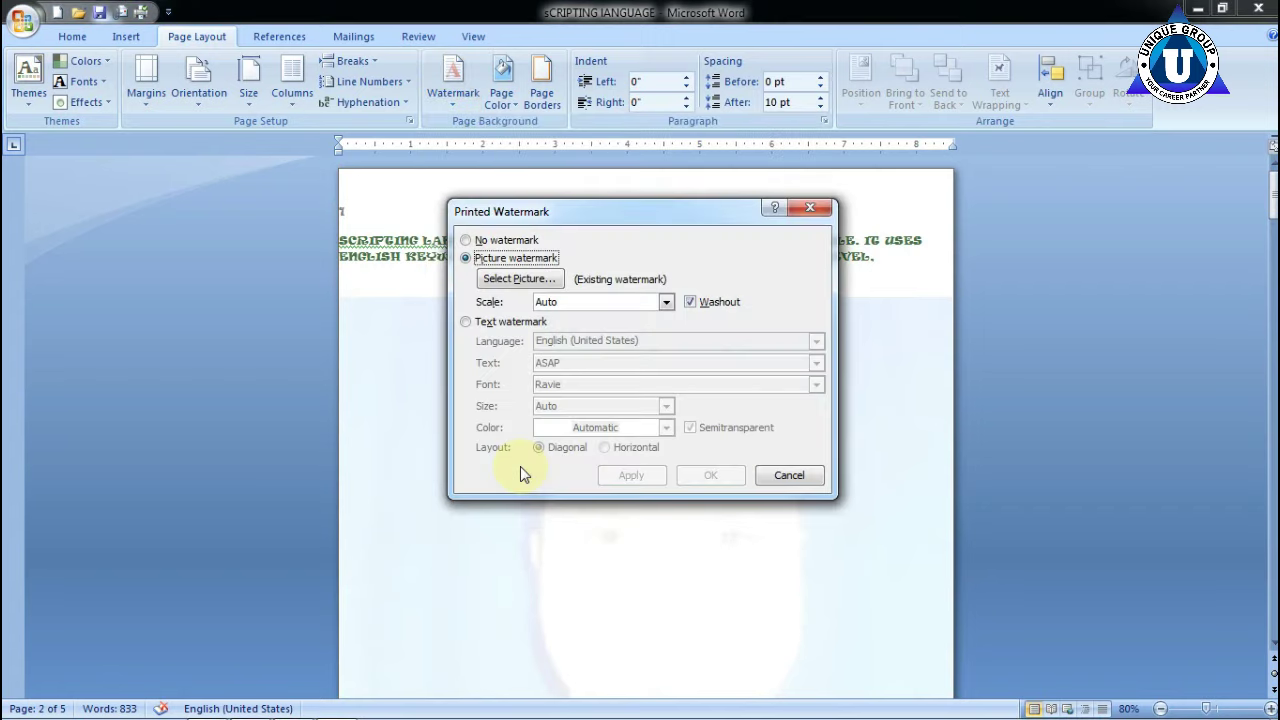
left_click(517, 324)
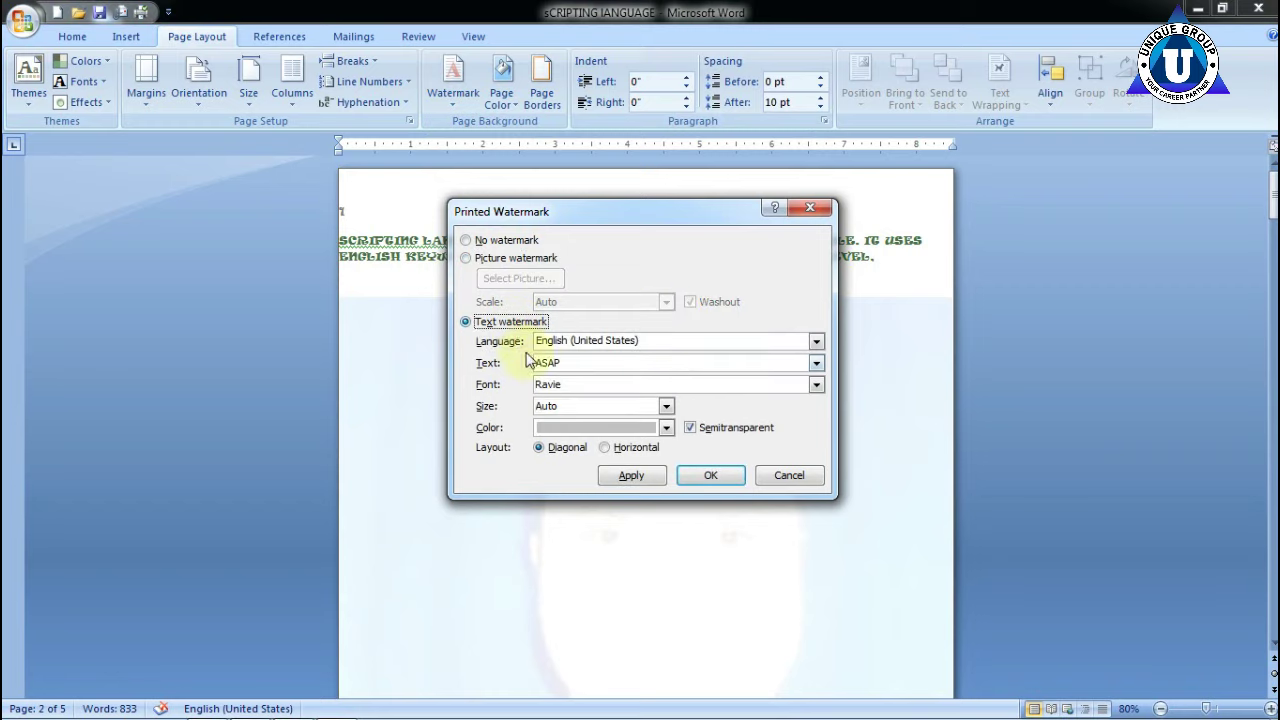
left_click_drag(574, 362, 520, 362)
type("uniq")
type("ue group")
- Make the watermark red in the Rod font and apply it
left_click(552, 428)
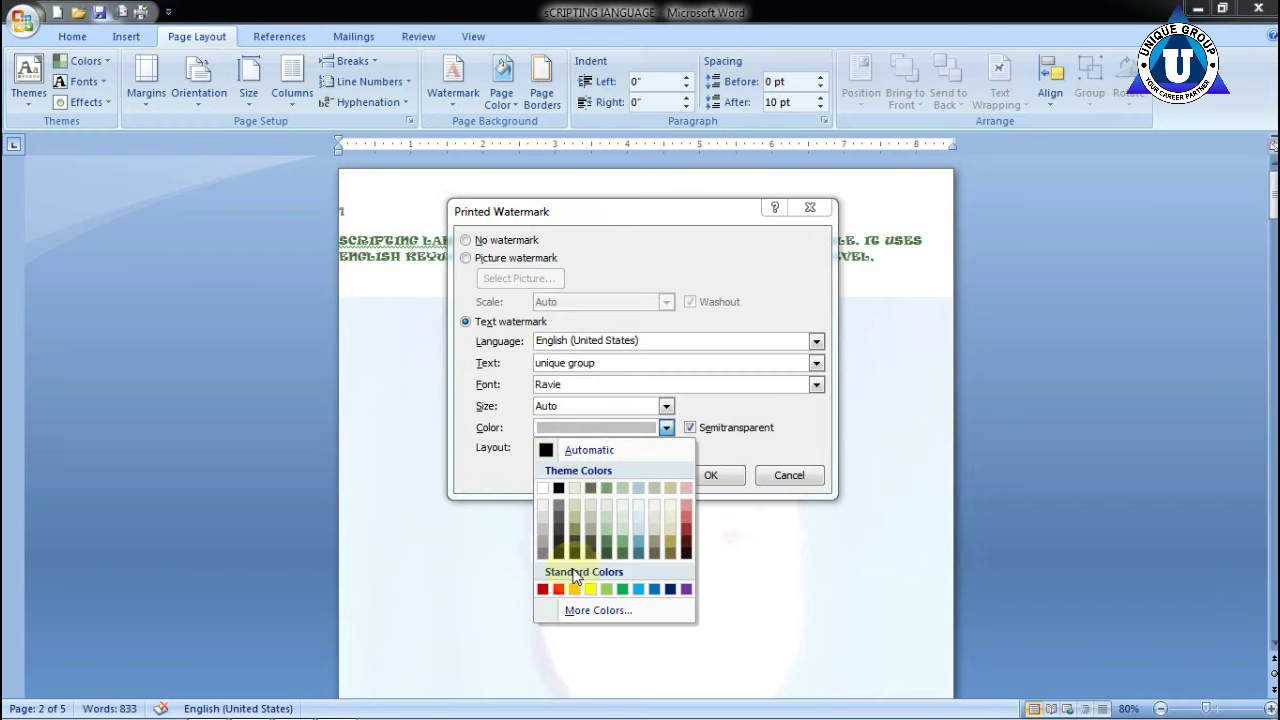
left_click(558, 589)
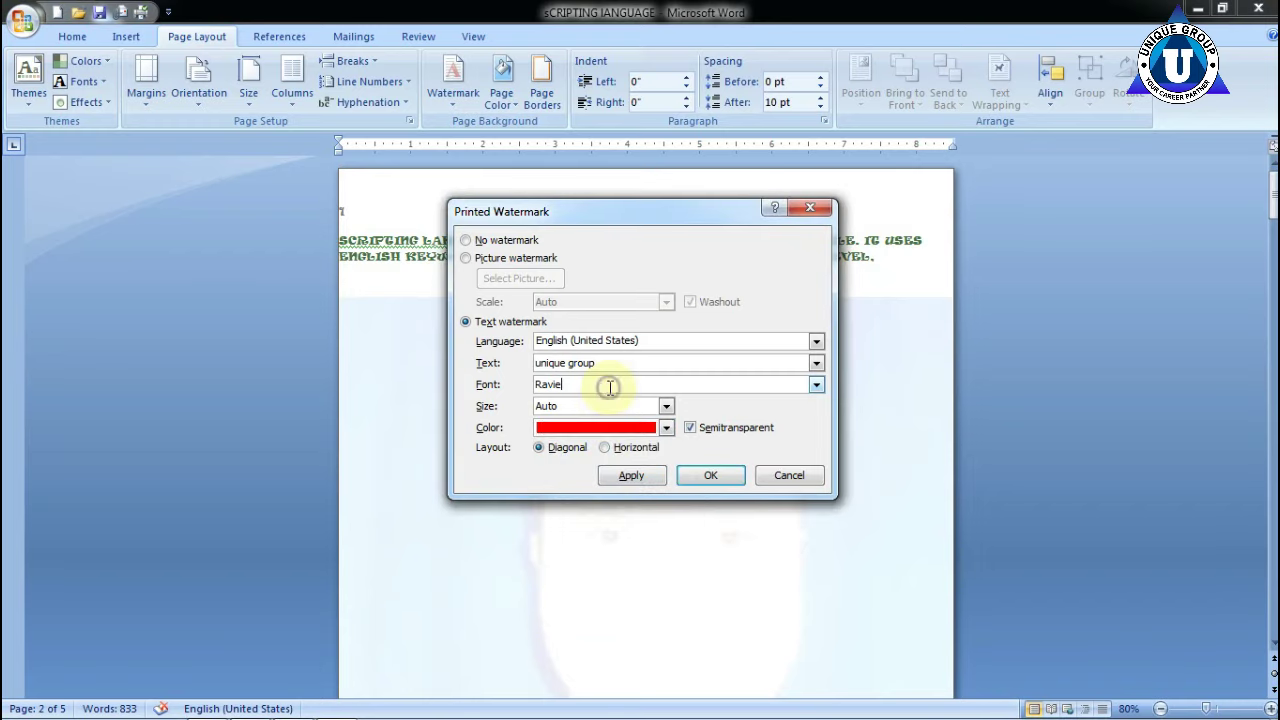
left_click(817, 385)
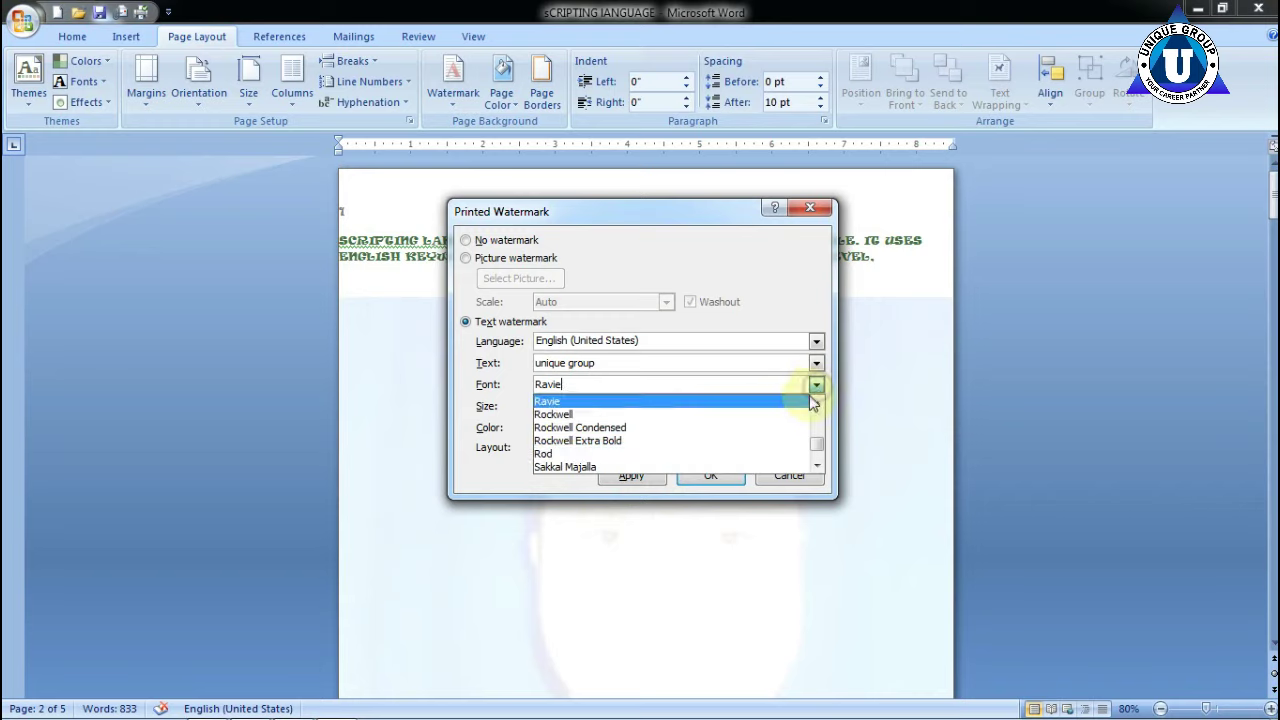
left_click(735, 458)
left_click(706, 476)
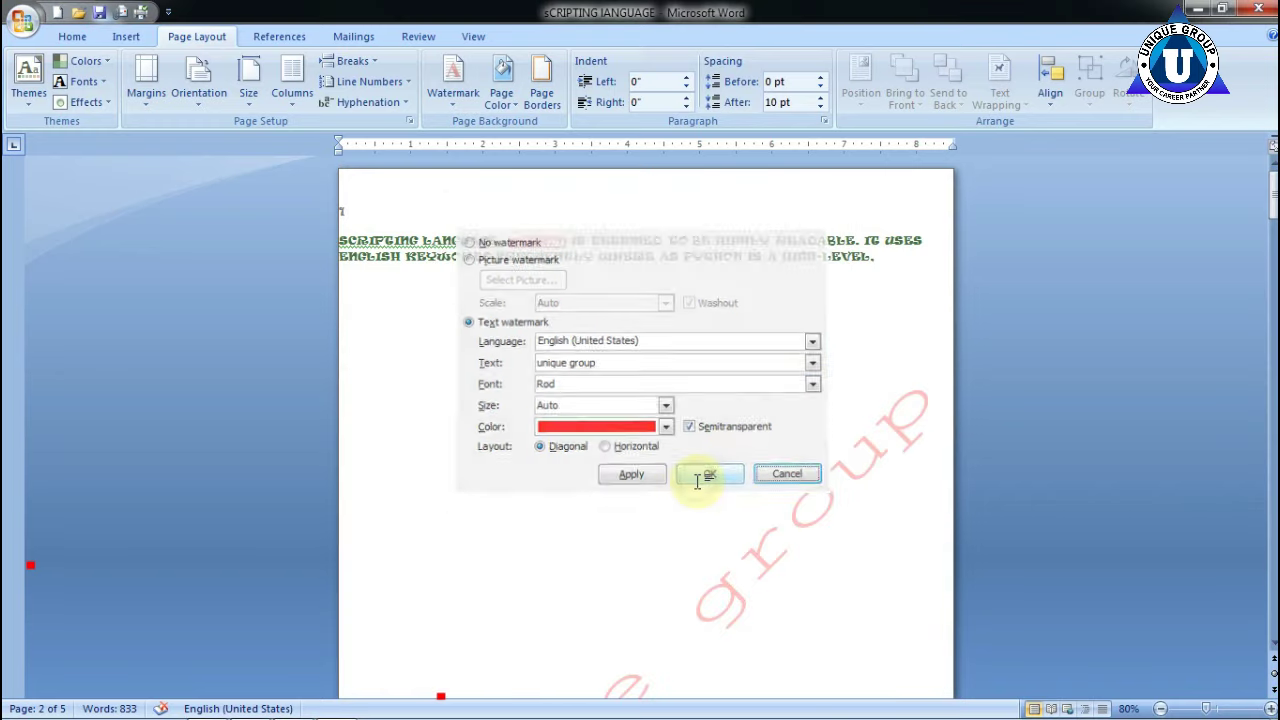
scroll(696, 478, "down", 5)
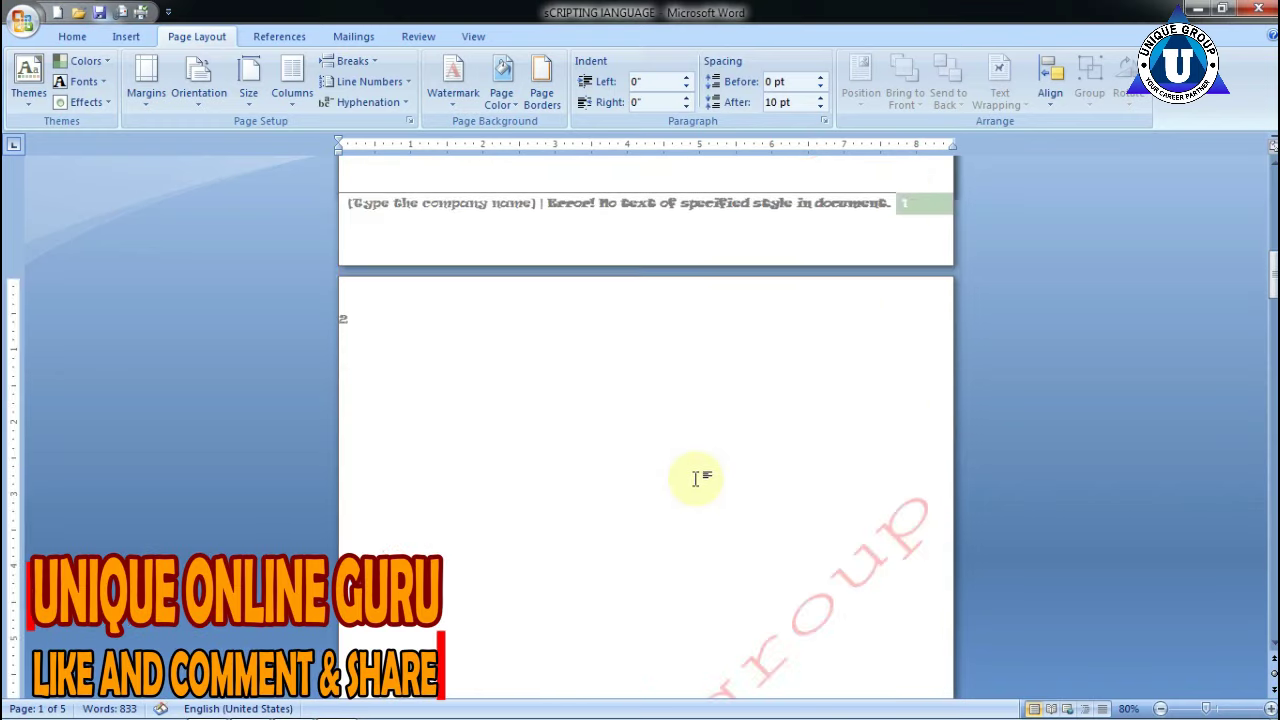
scroll(696, 478, "down", 5)
scroll(696, 478, "down", 5)
scroll(690, 474, "down", 5)
scroll(687, 478, "down", 5)
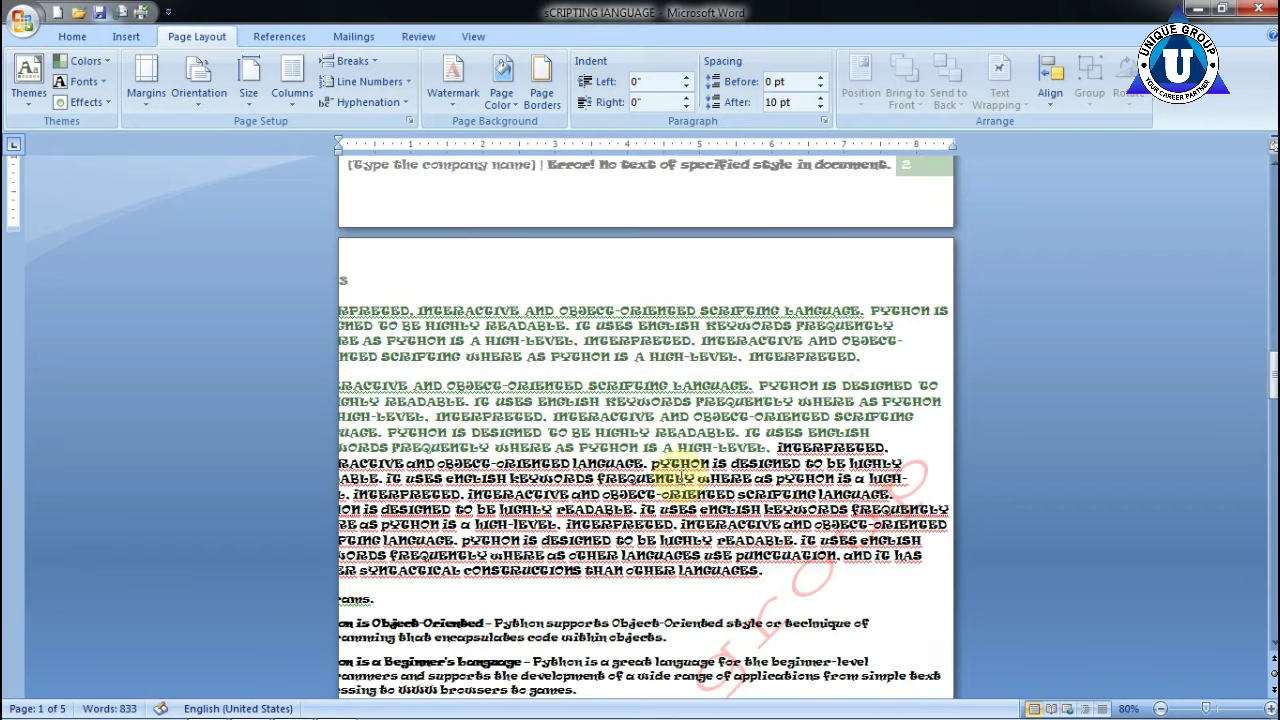
scroll(695, 465, "down", 5)
scroll(710, 440, "down", 3)
scroll(726, 410, "down", 5)
scroll(726, 410, "down", 5)
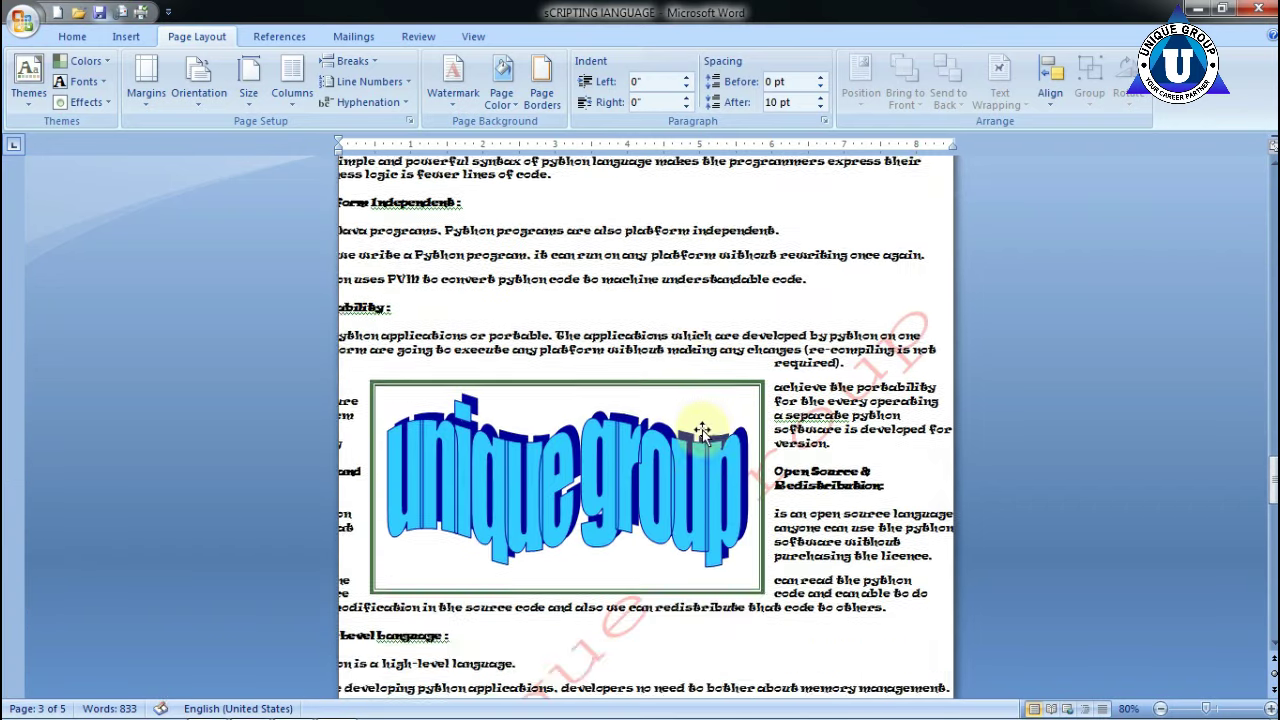
scroll(700, 437, "down", 5)
scroll(690, 447, "up", 5)
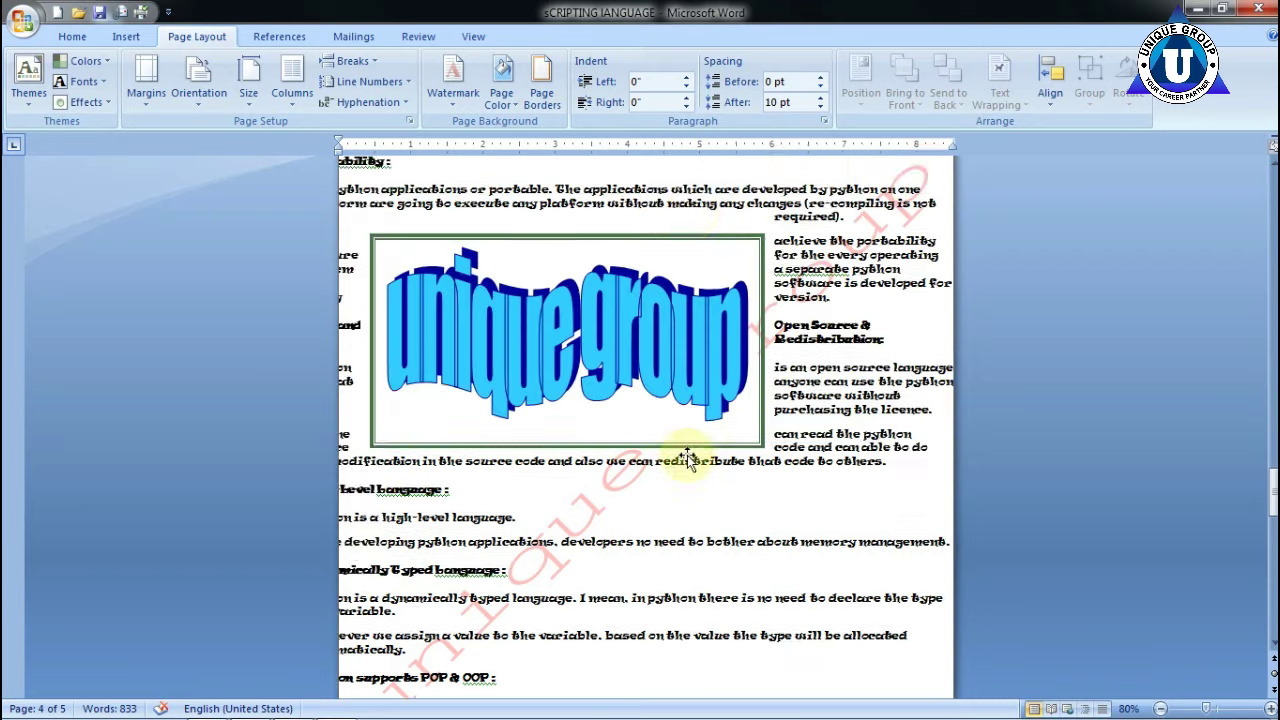
scroll(690, 460, "up", 5)
scroll(689, 480, "up", 5)
scroll(688, 473, "up", 5)
scroll(688, 473, "up", 5)
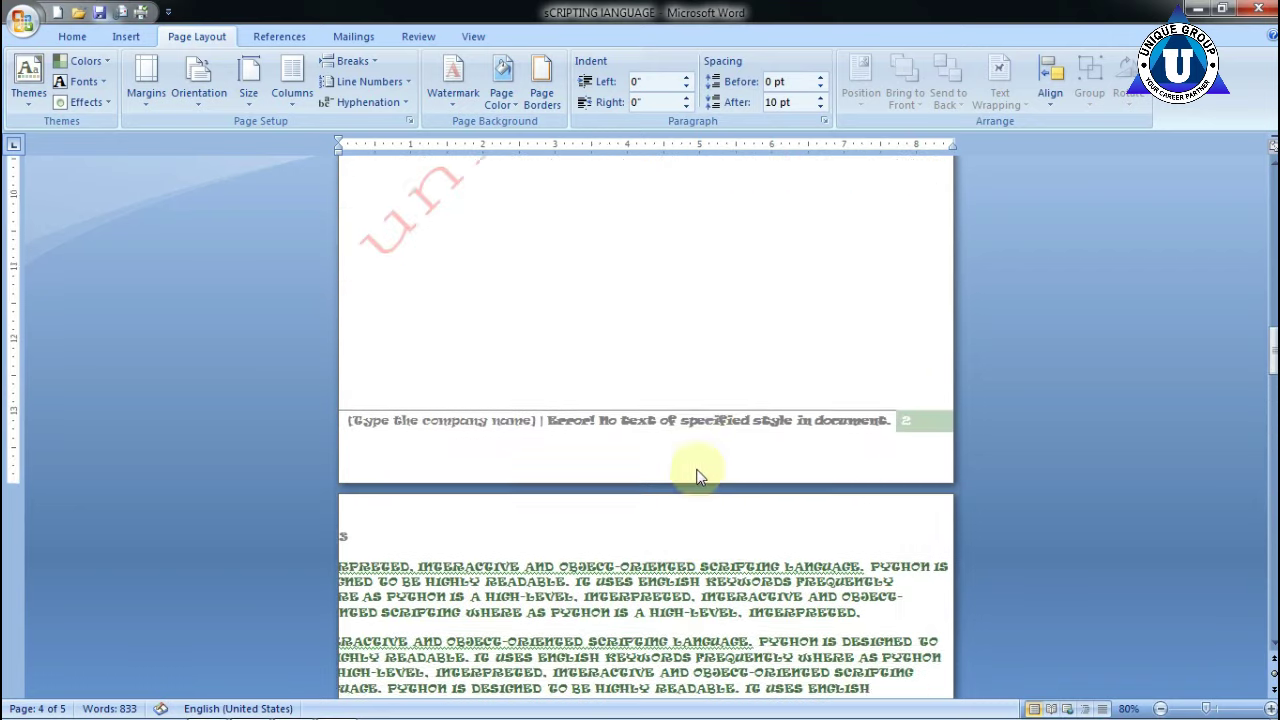
scroll(690, 474, "up", 5)
scroll(690, 474, "up", 5)
scroll(685, 476, "up", 5)
scroll(679, 476, "up", 3)
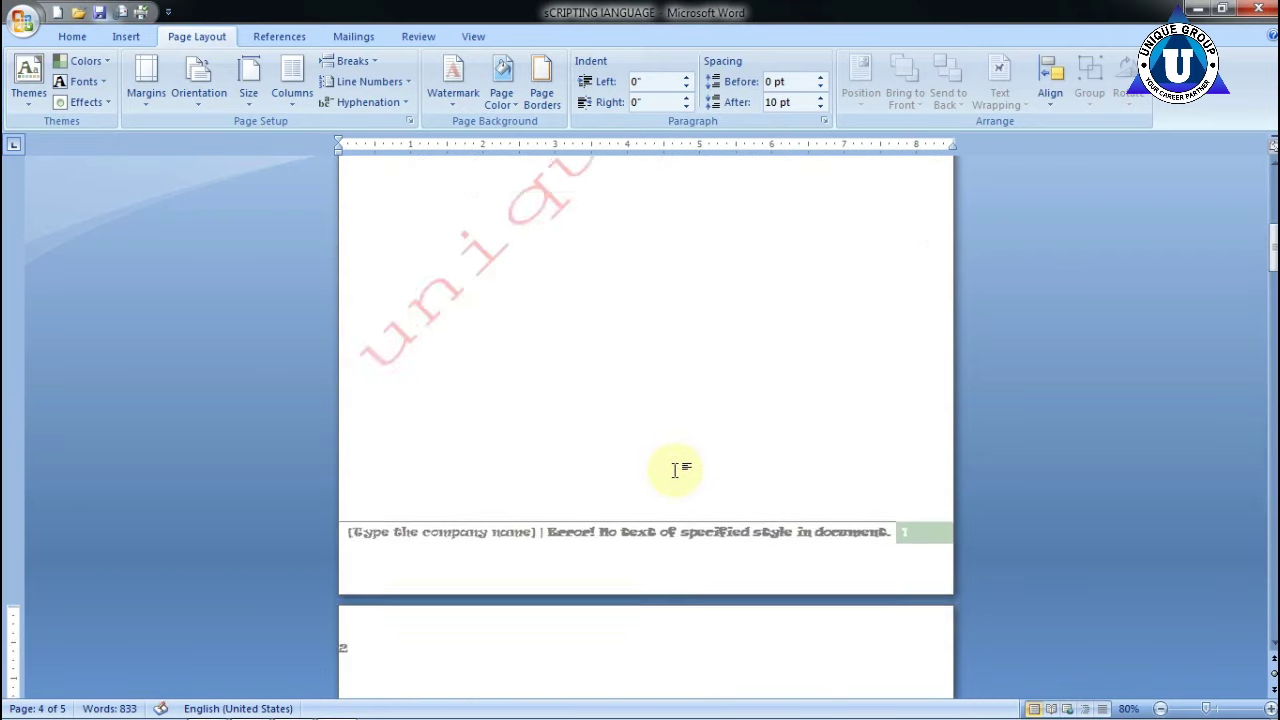
scroll(677, 466, "up", 5)
scroll(690, 468, "up", 5)
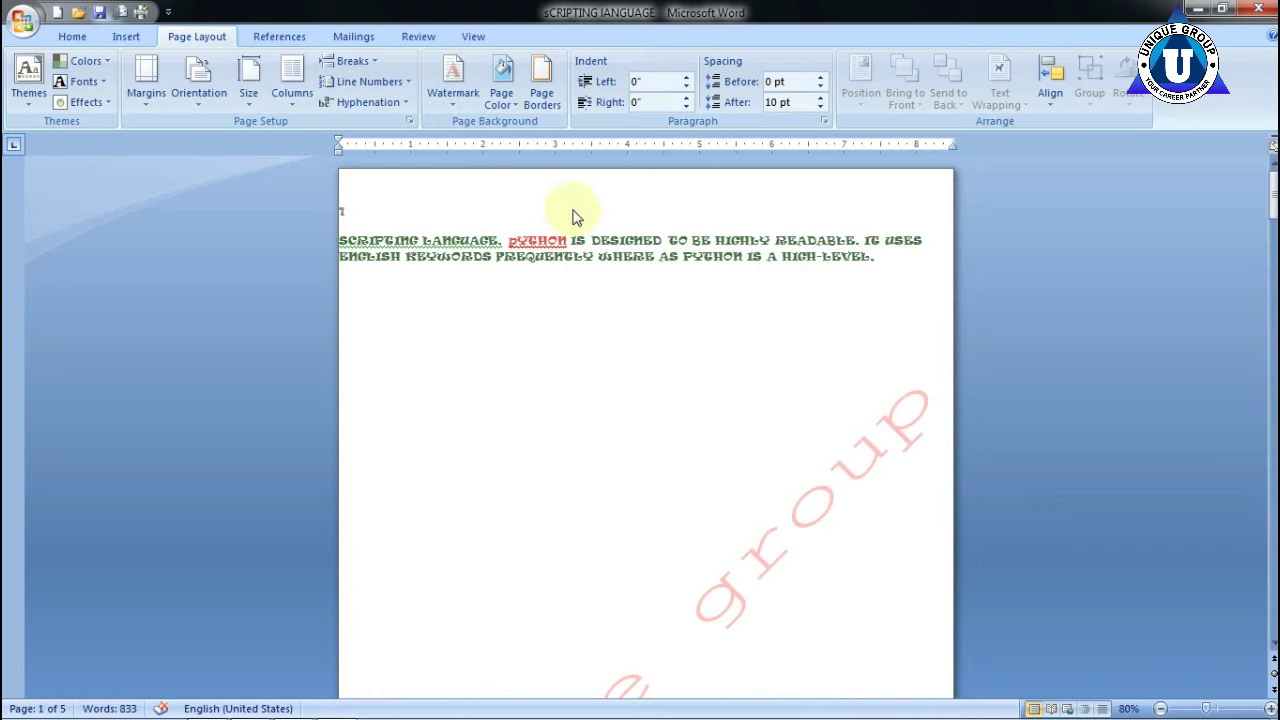
- Try a black page colour, then set the page background to Yellow
left_click(508, 108)
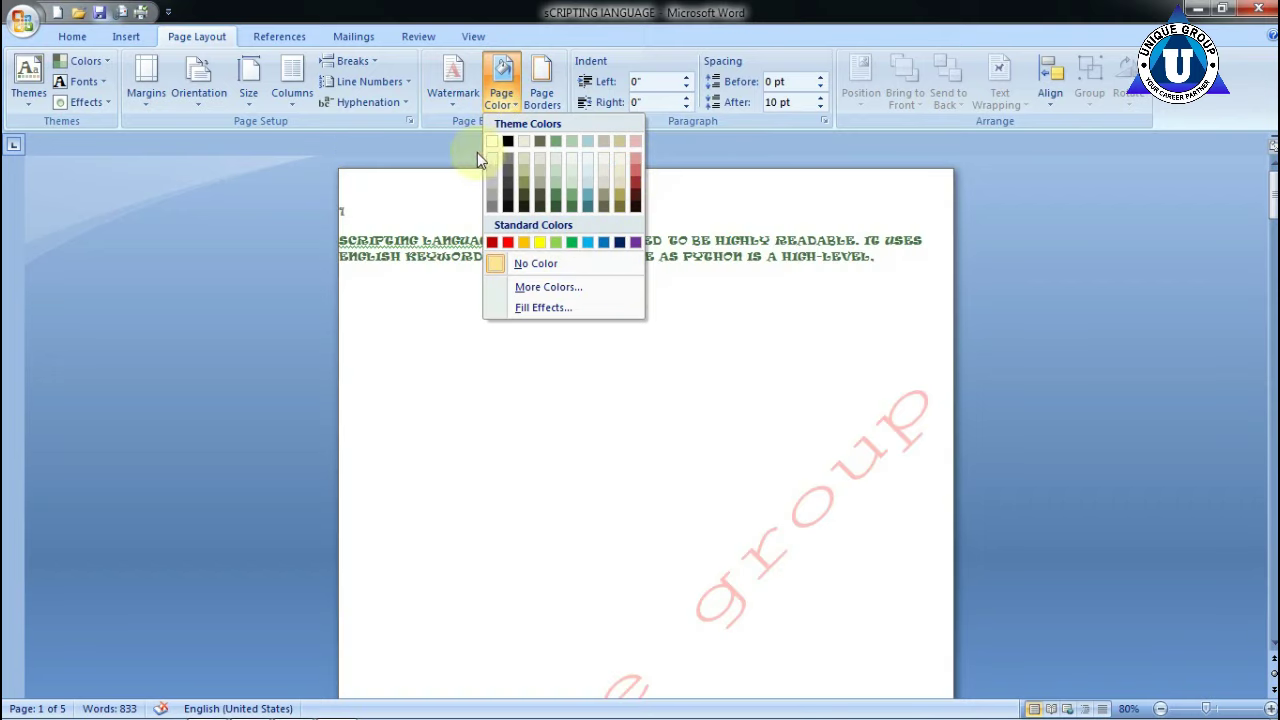
left_click(507, 141)
scroll(595, 283, "down", 4)
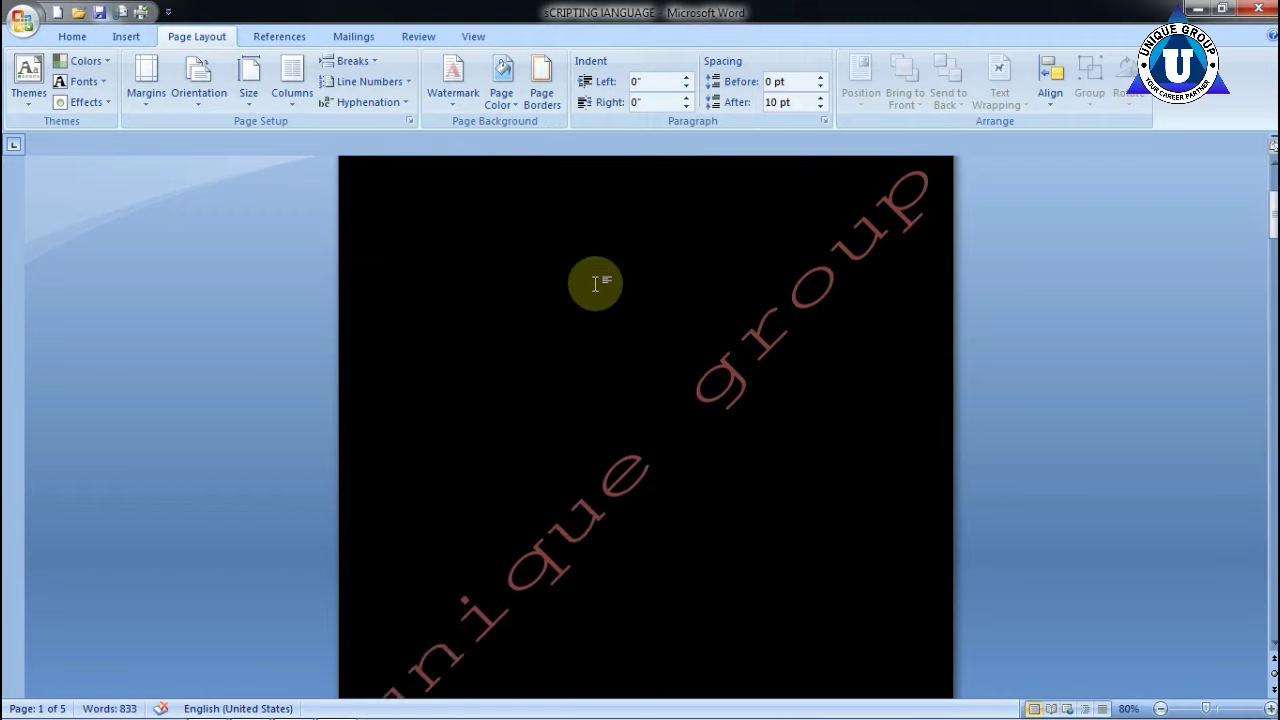
scroll(595, 283, "down", 5)
left_click(542, 88)
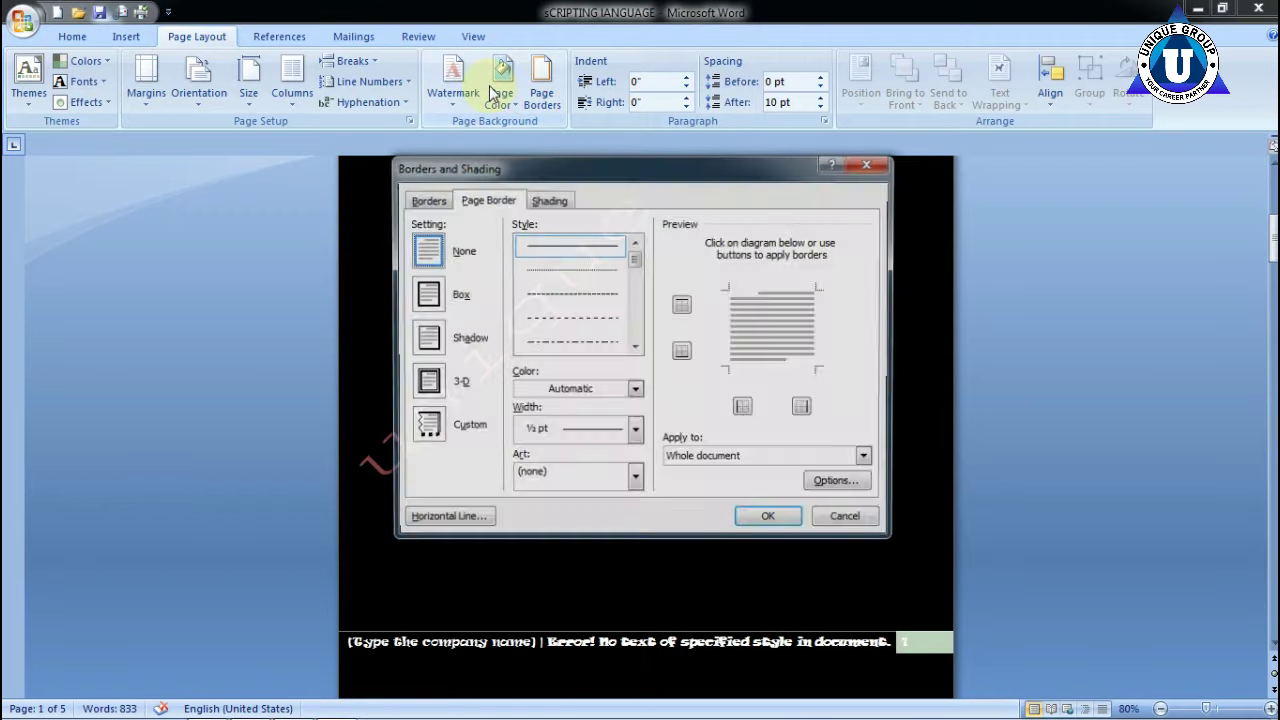
left_click(866, 164)
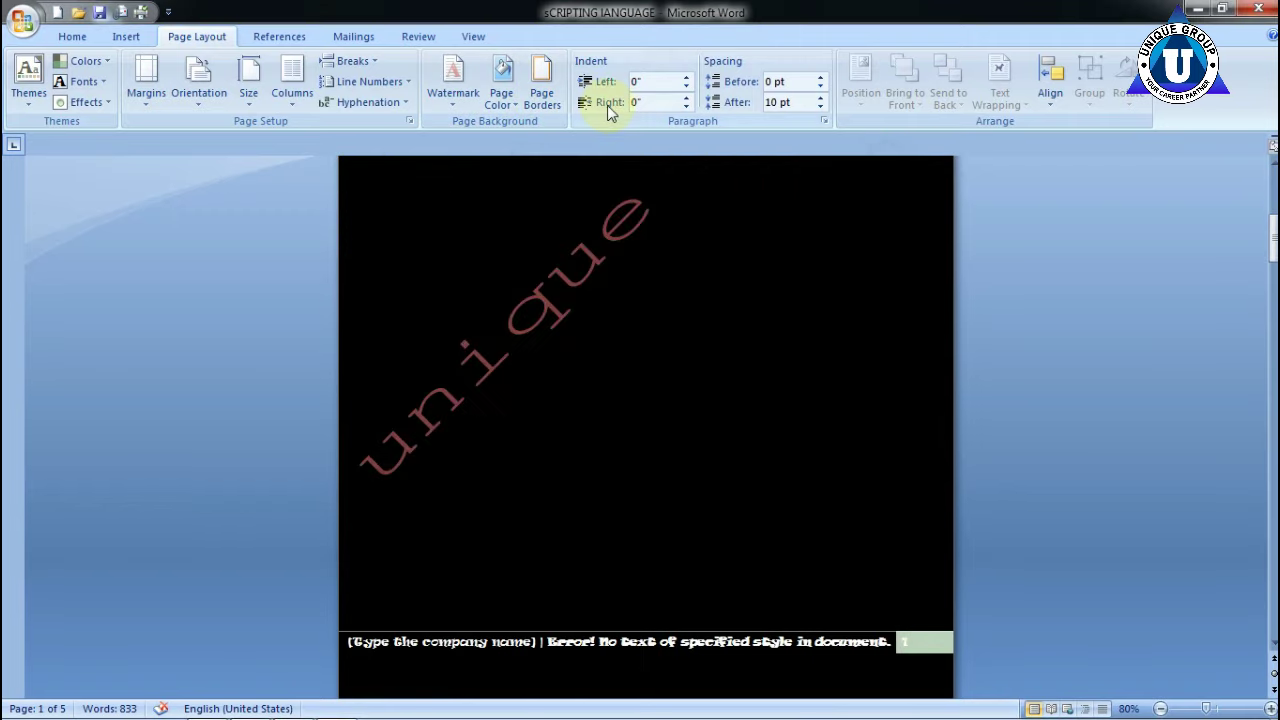
left_click(503, 90)
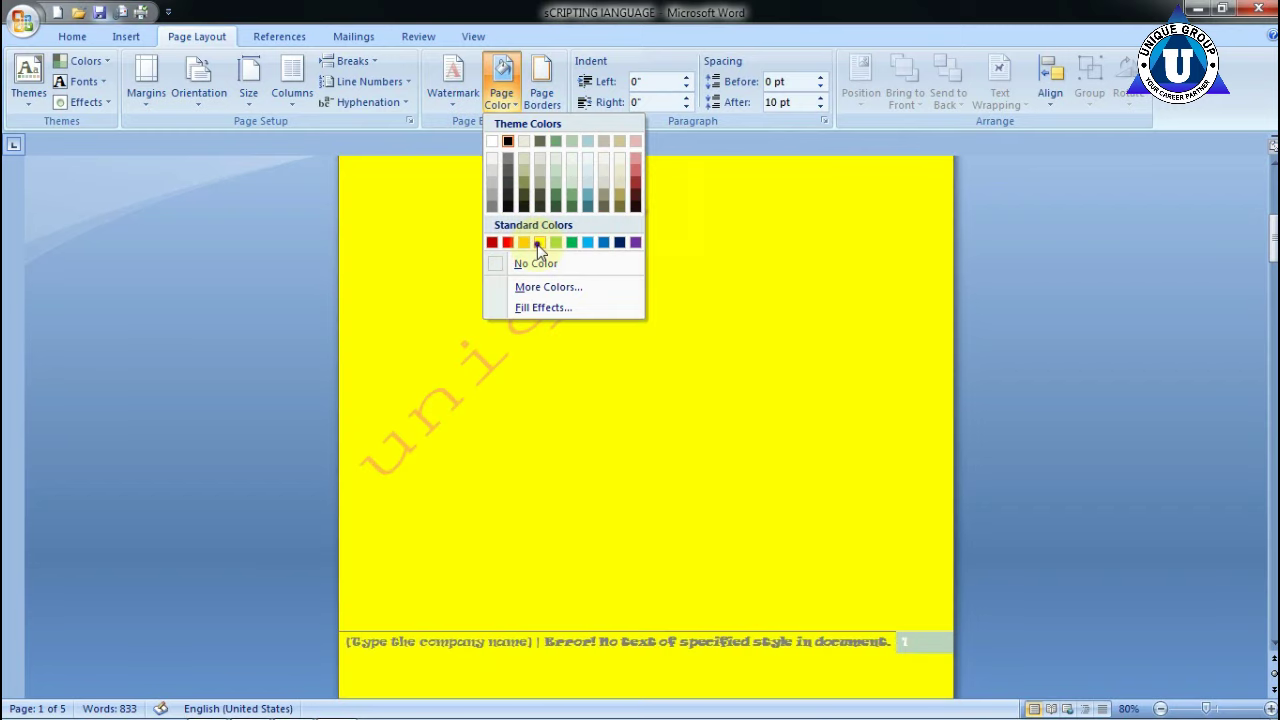
left_click(538, 242)
scroll(540, 230, "up", 3)
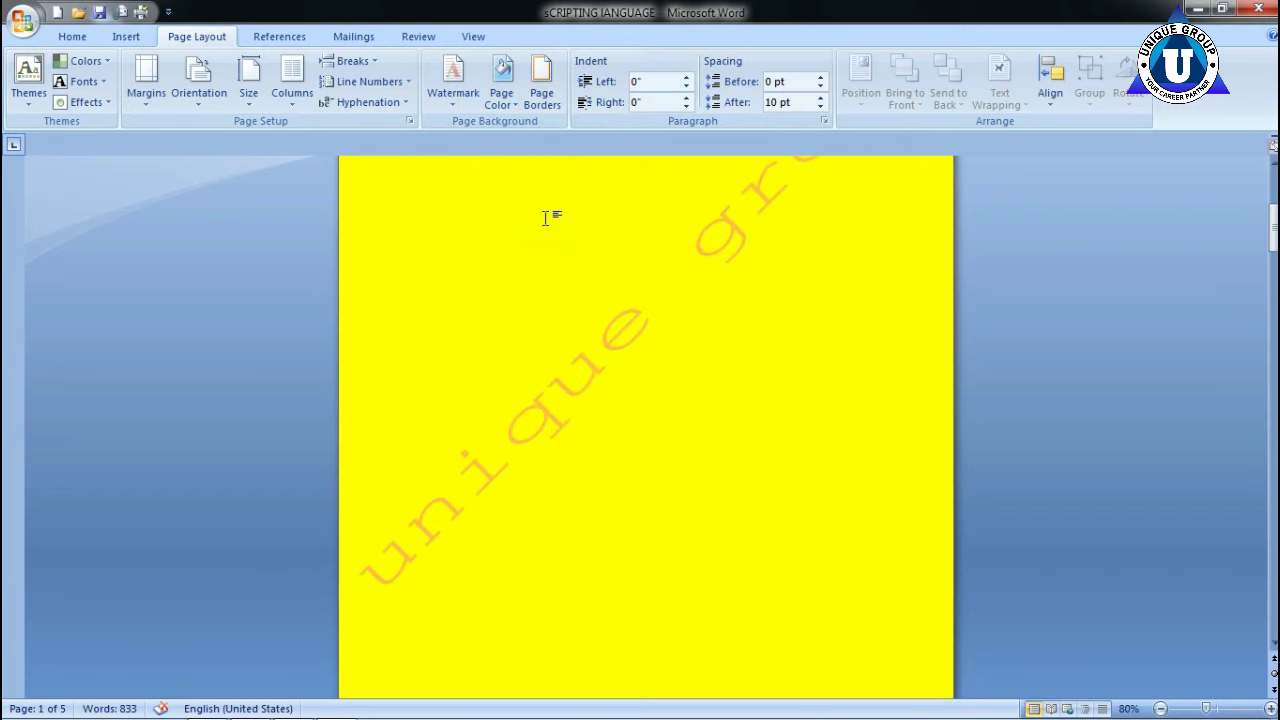
- Apply a Box page border in the thick triple-line 3 pt style to every page
left_click(546, 110)
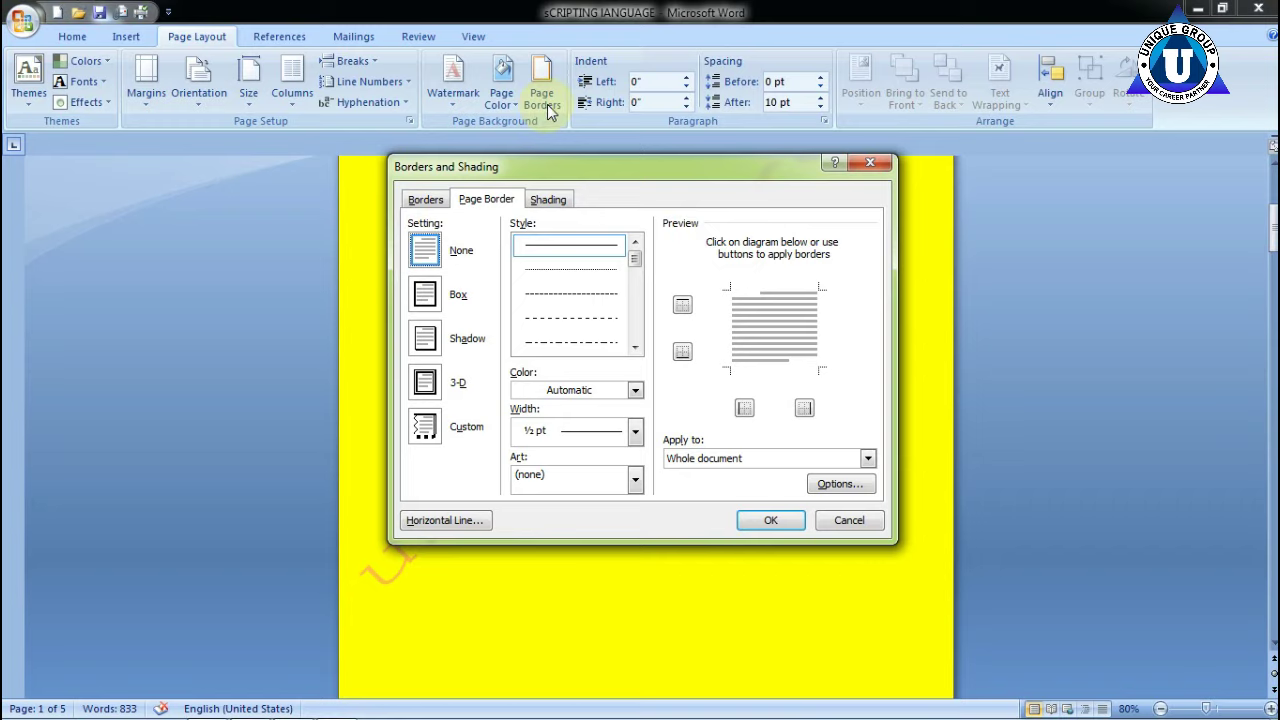
left_click(424, 200)
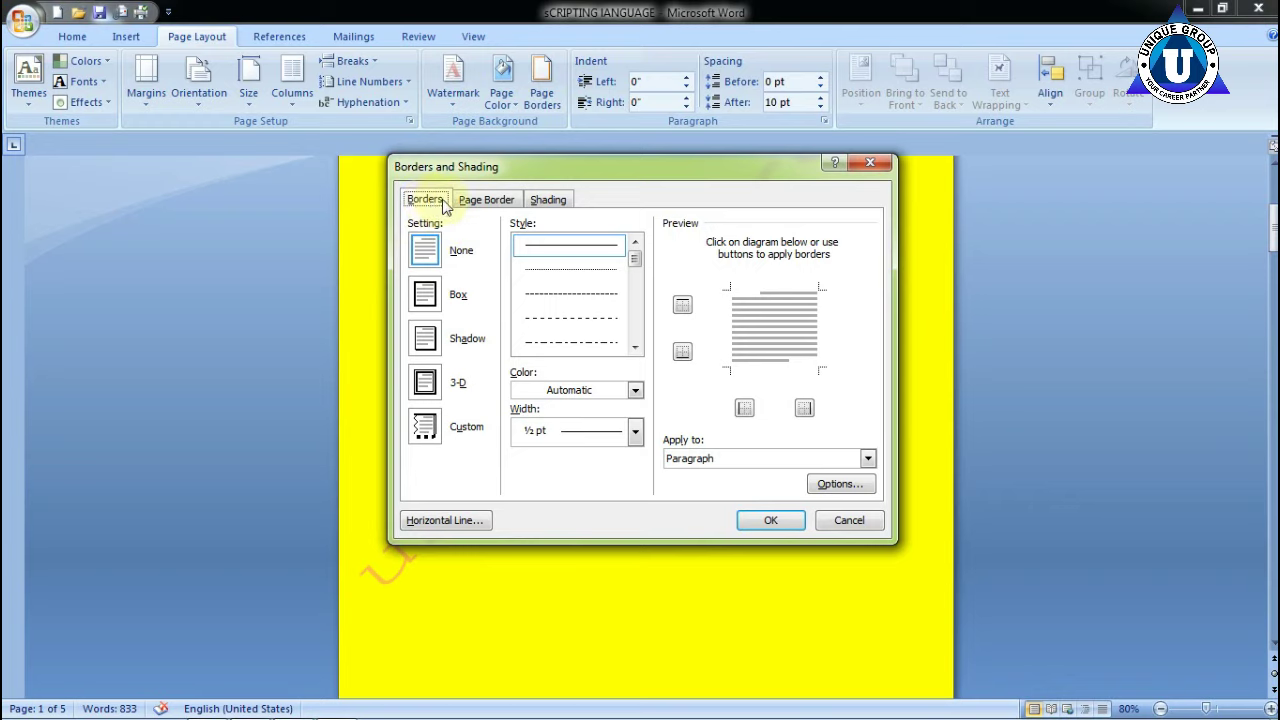
left_click(485, 200)
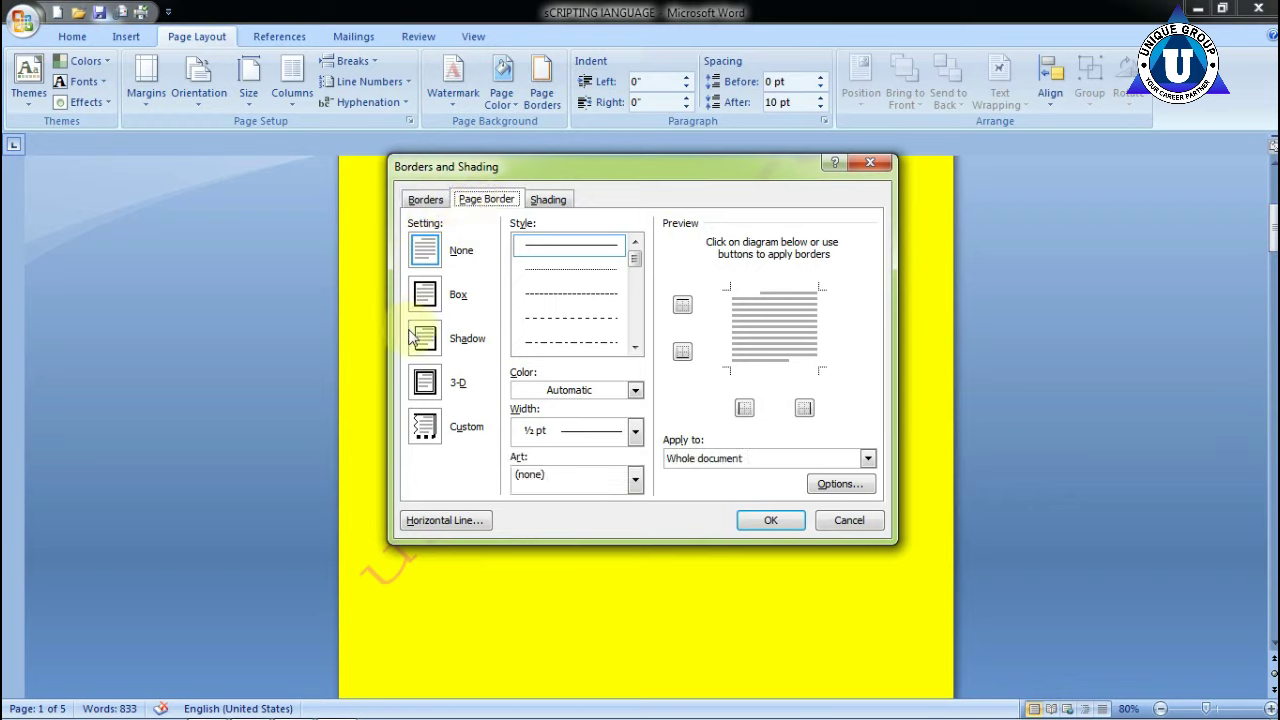
left_click(424, 294)
left_click(424, 338)
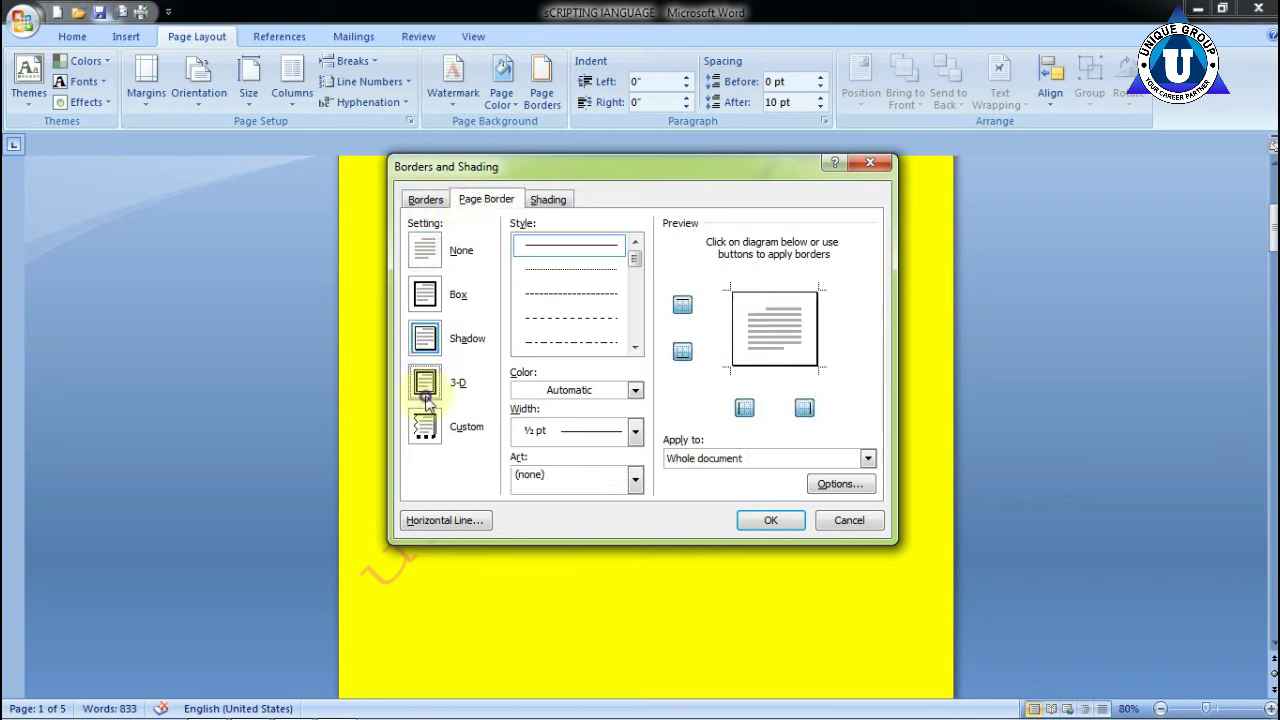
left_click(425, 390)
left_click(424, 428)
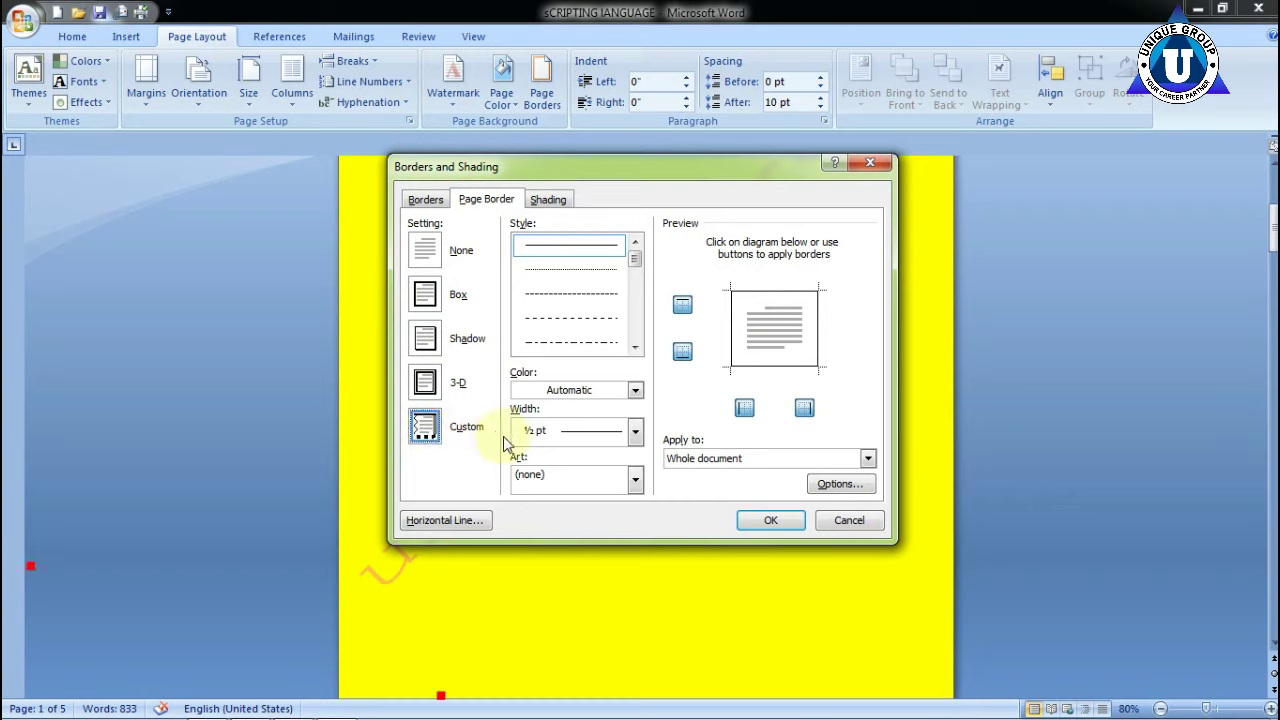
left_click(445, 294)
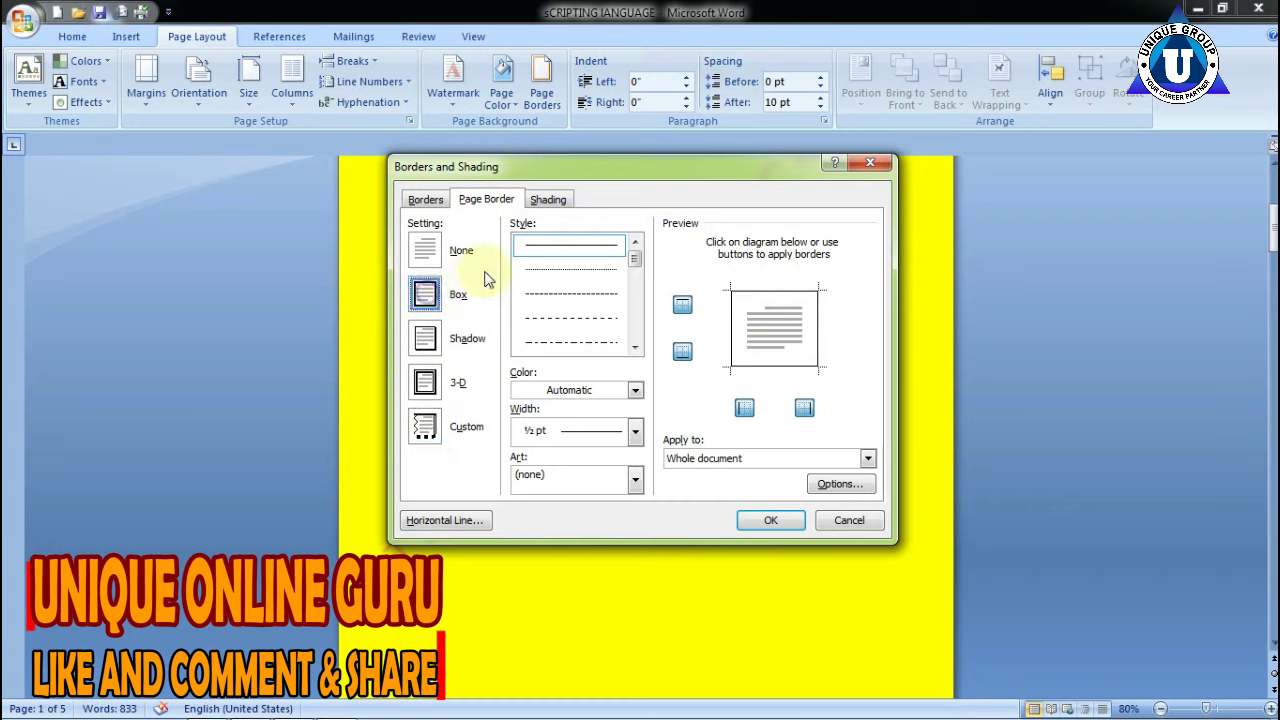
left_click_drag(634, 258, 622, 305)
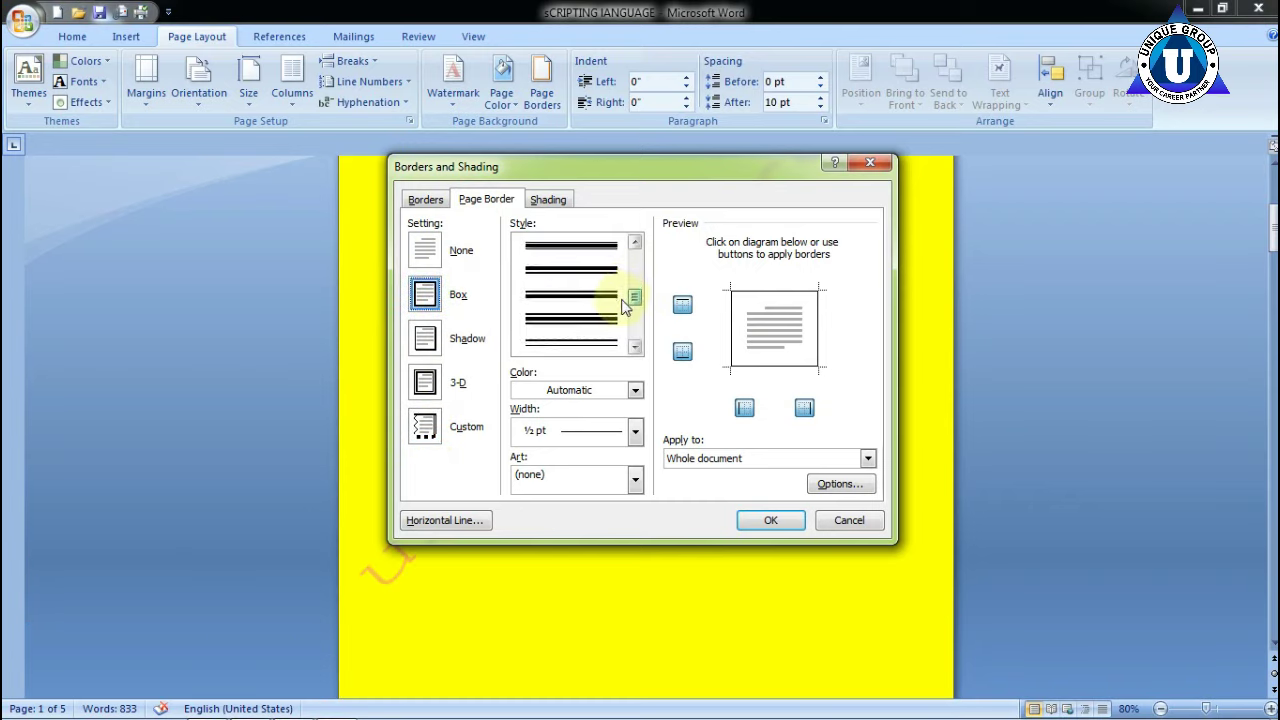
scroll(622, 305, "down", 1)
left_click(572, 343)
left_click(762, 518)
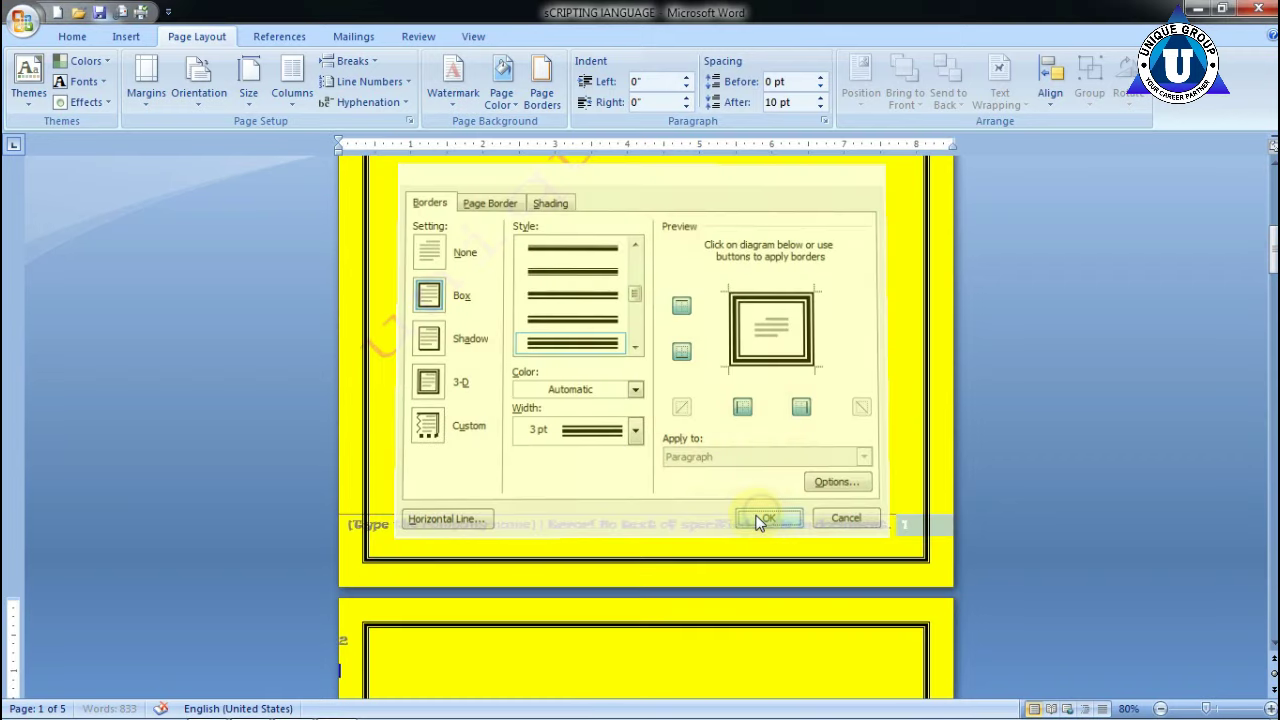
scroll(709, 600, "down", 9)
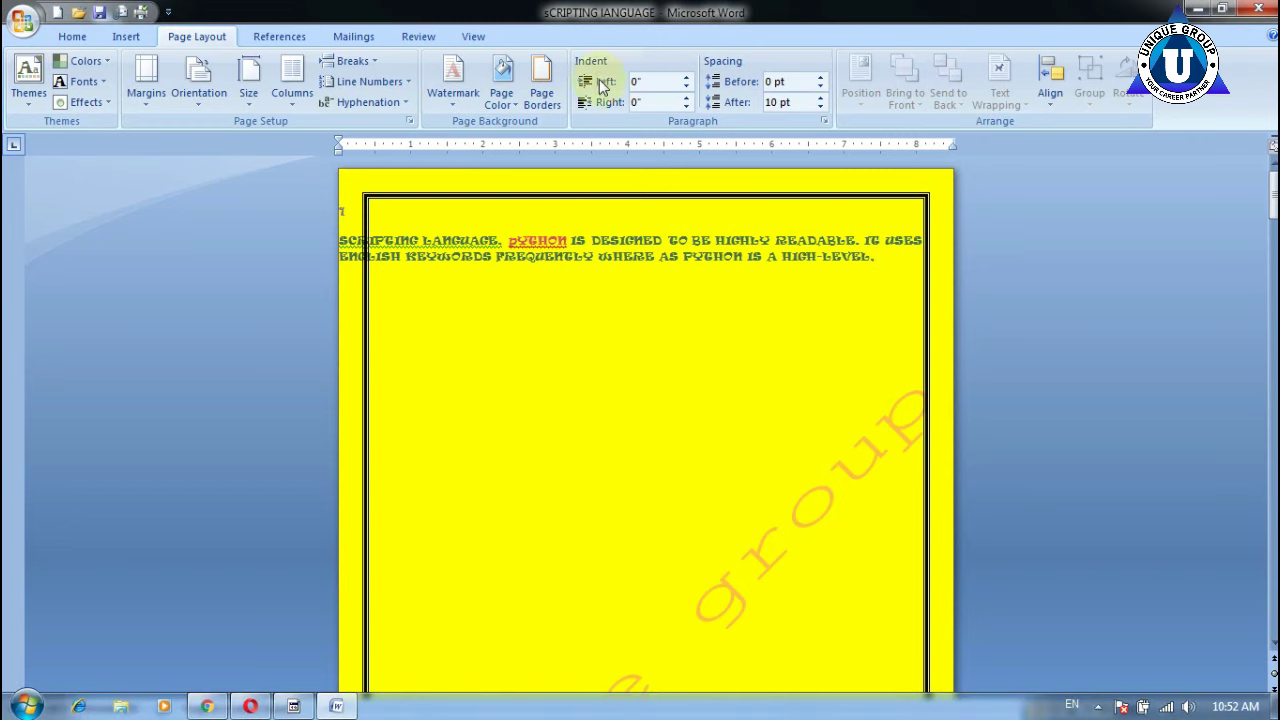
- Replace it with the black-and-white triangle Art page border
left_click(541, 80)
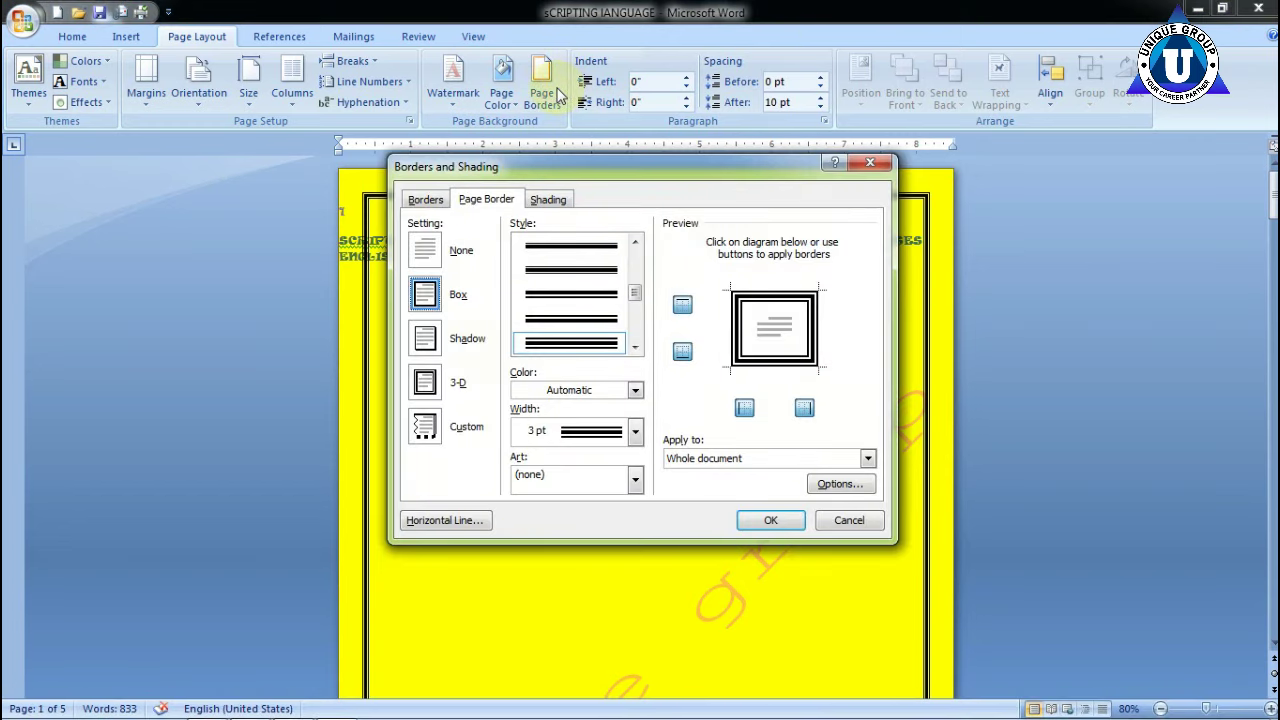
left_click(513, 480)
scroll(575, 550, "down", 3)
scroll(578, 560, "down", 3)
scroll(580, 568, "down", 3)
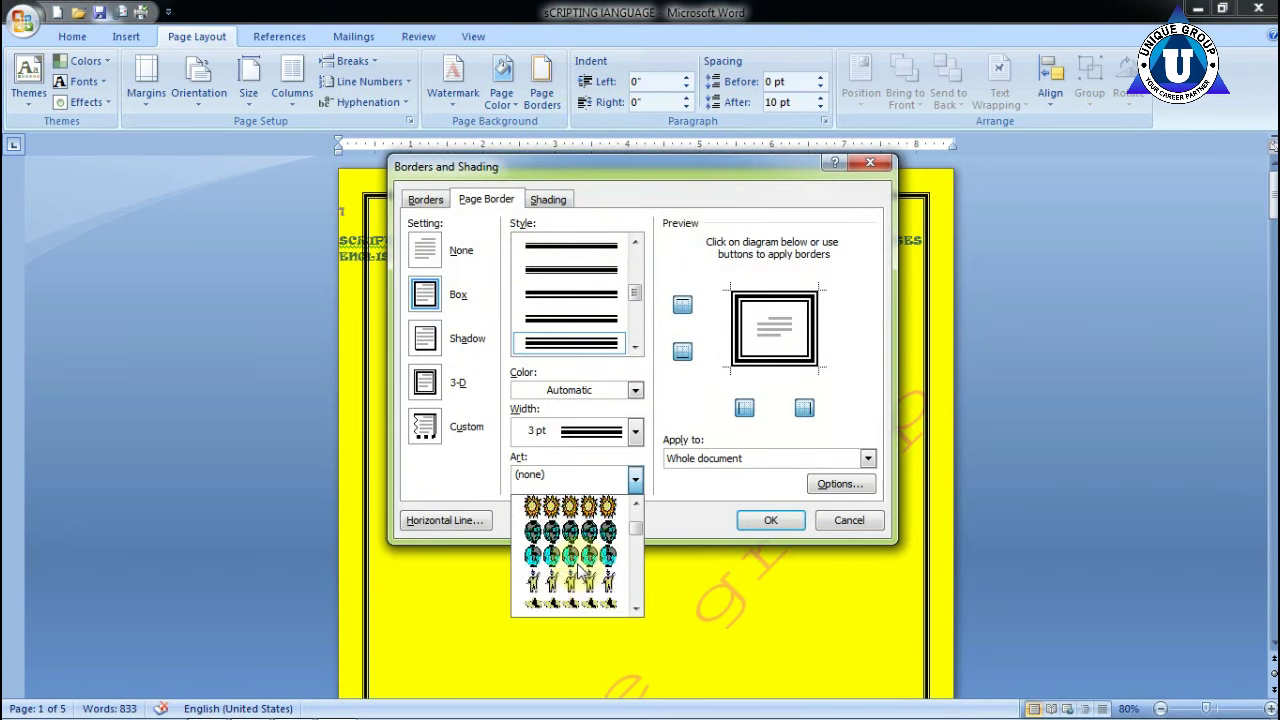
scroll(578, 566, "down", 3)
scroll(578, 566, "down", 3)
scroll(578, 566, "down", 3)
scroll(578, 566, "down", 3)
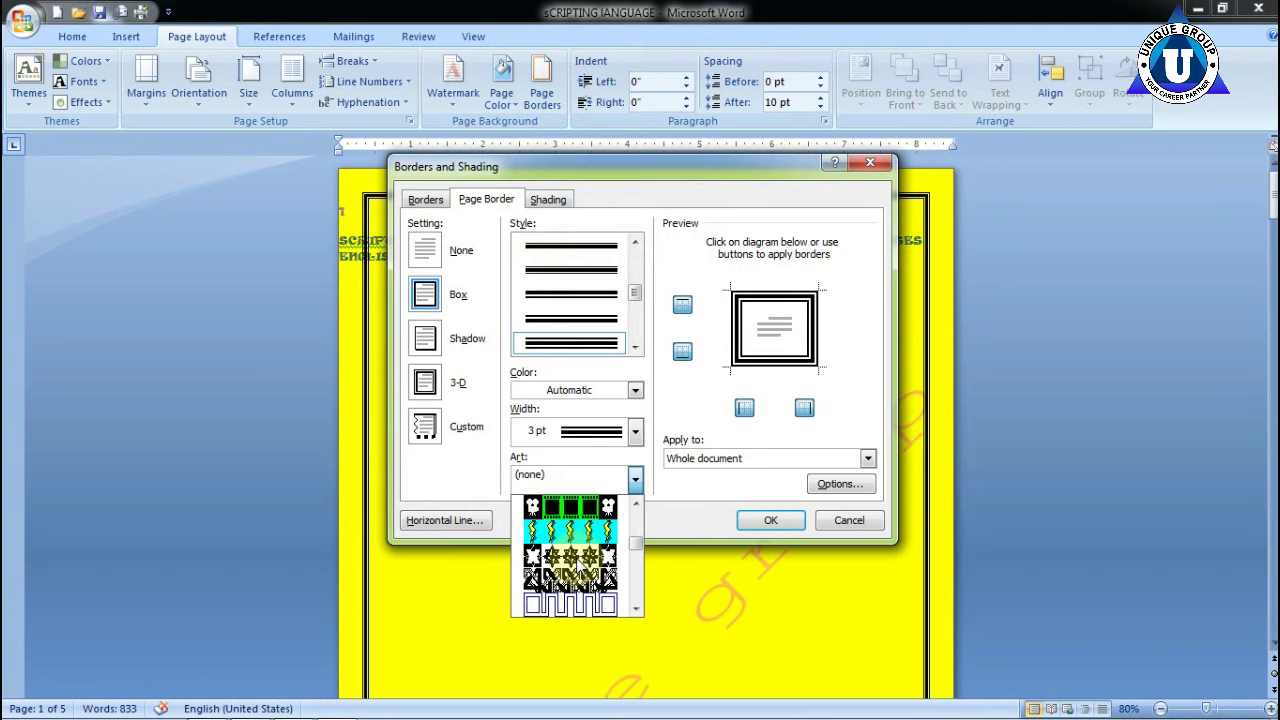
scroll(578, 566, "down", 3)
scroll(578, 566, "down", 3)
scroll(578, 566, "down", 3)
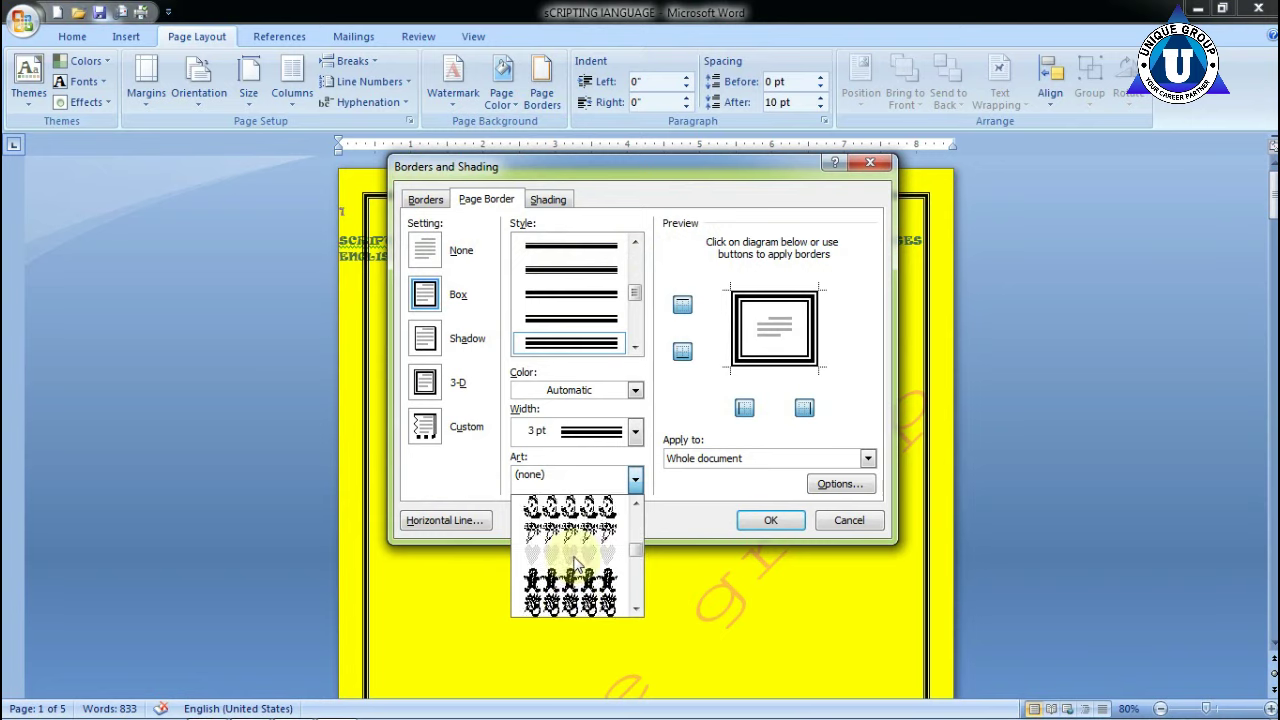
scroll(577, 566, "down", 3)
scroll(575, 565, "down", 3)
scroll(575, 565, "down", 3)
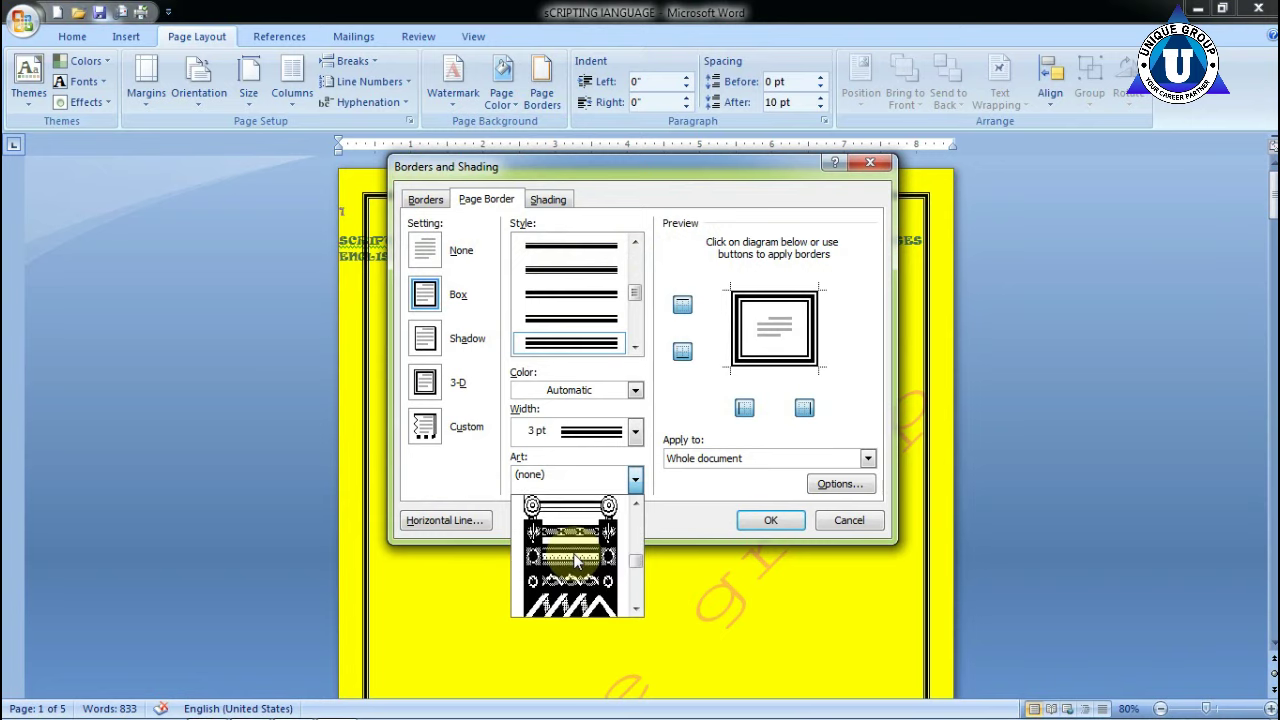
scroll(575, 565, "down", 3)
scroll(575, 563, "down", 3)
scroll(573, 565, "down", 3)
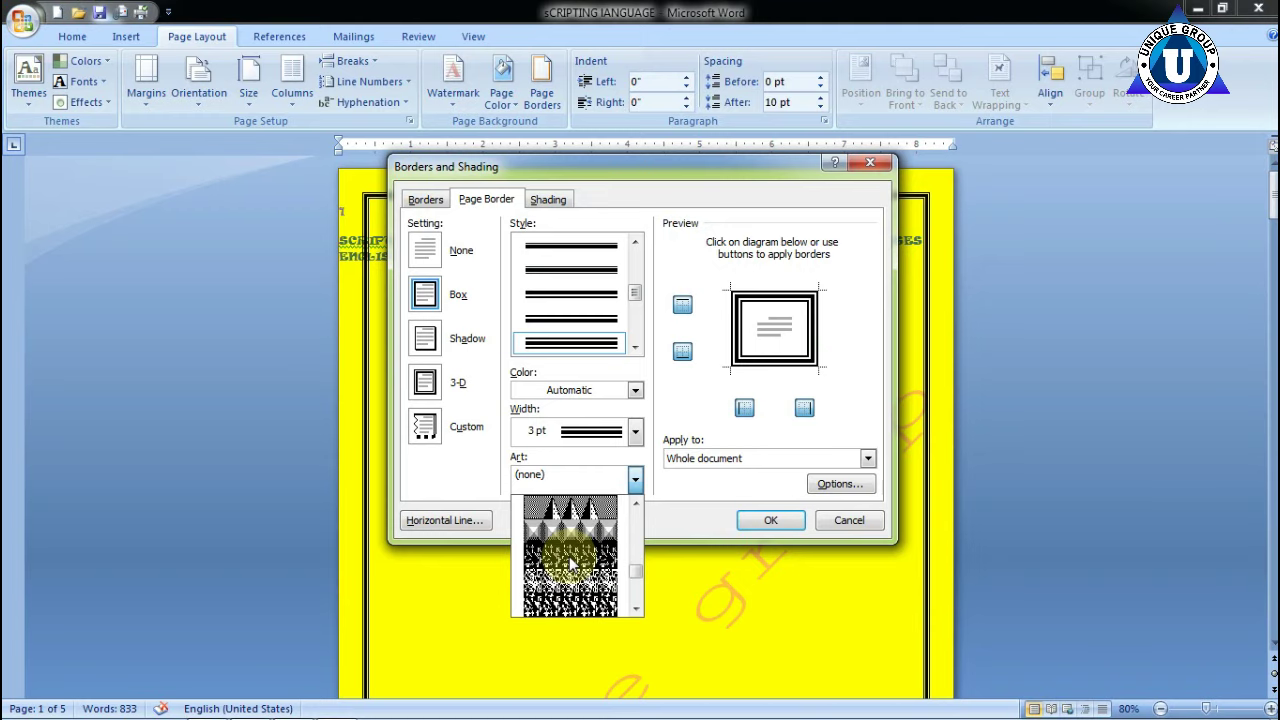
left_click(575, 510)
left_click(757, 524)
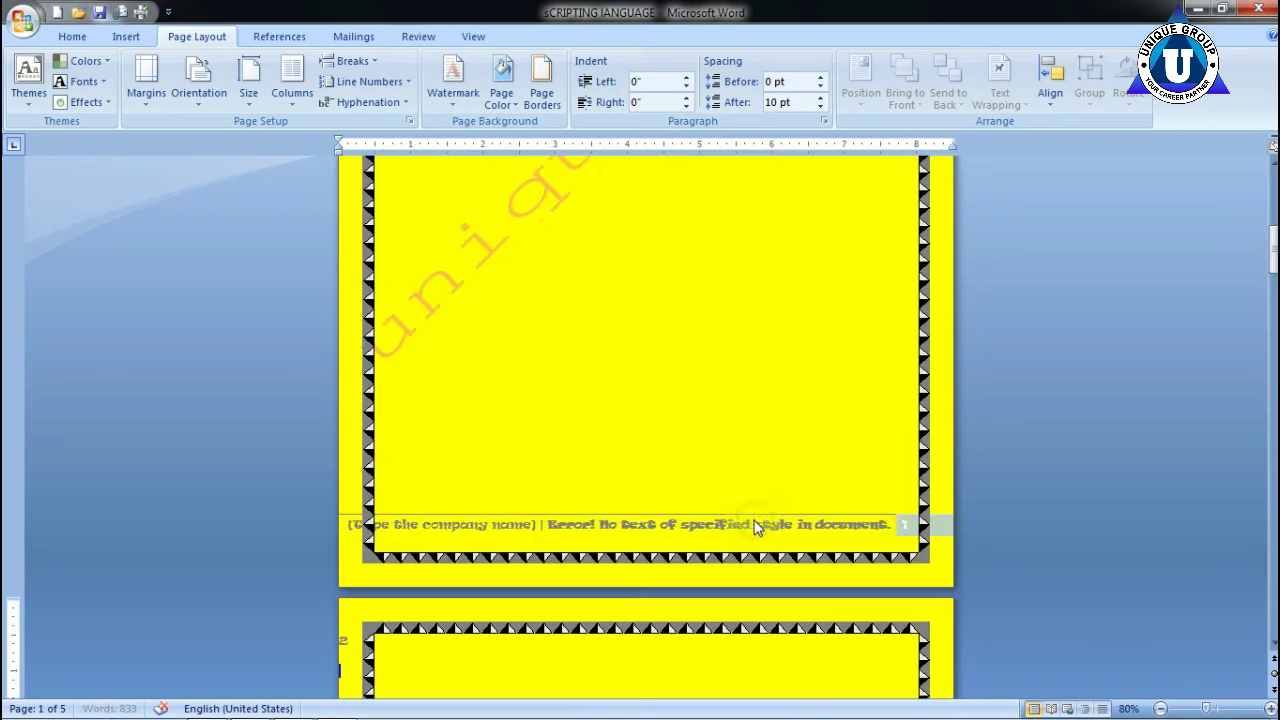
scroll(757, 528, "down", 10)
scroll(727, 532, "up", 3)
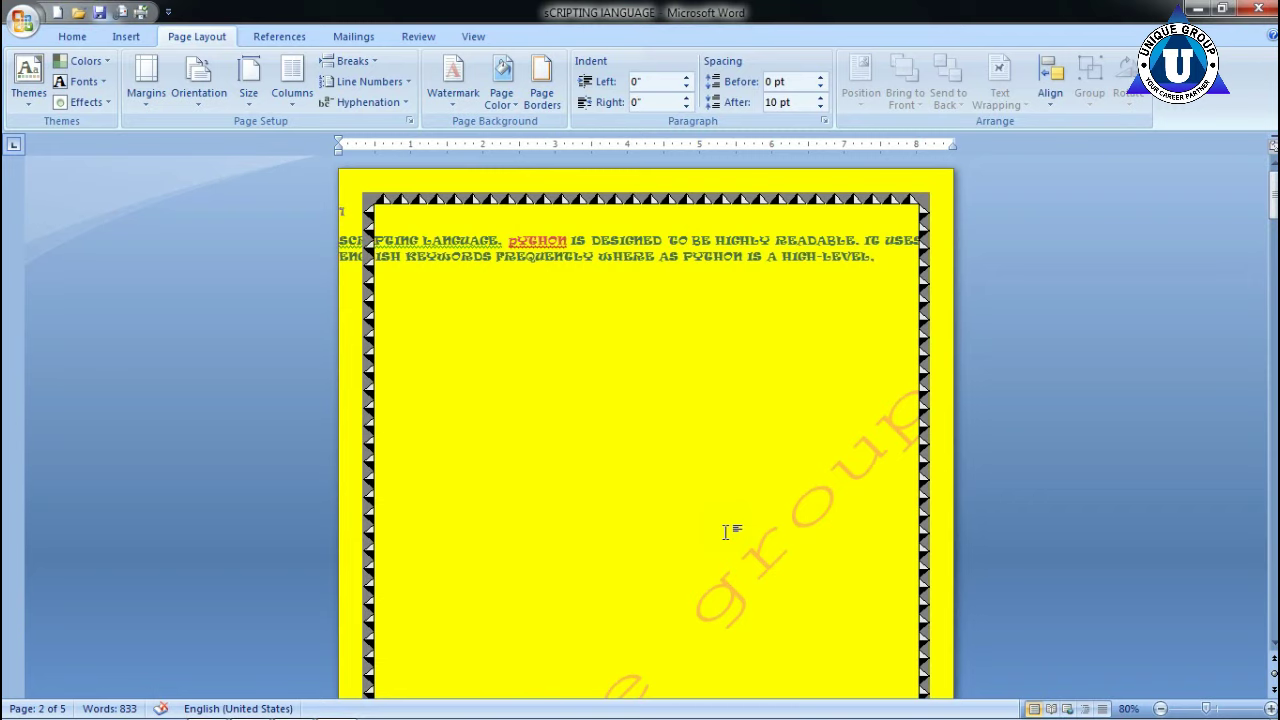
left_click(541, 100)
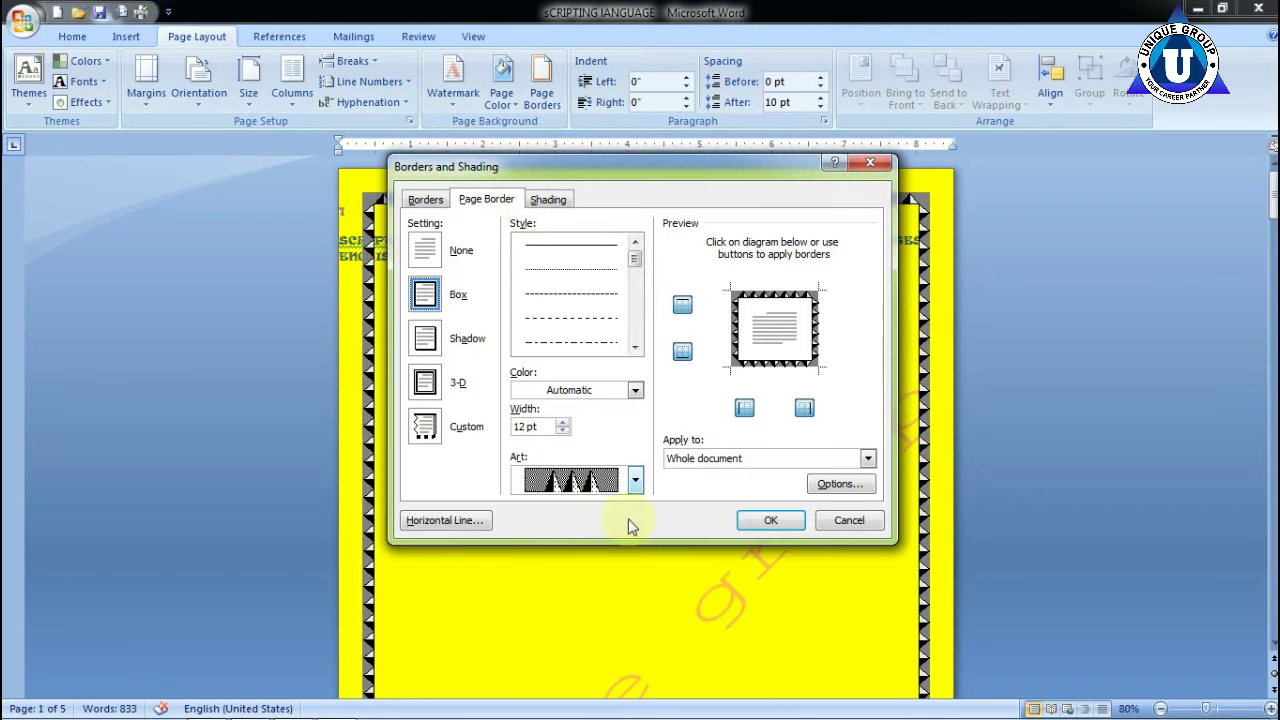
left_click(425, 199)
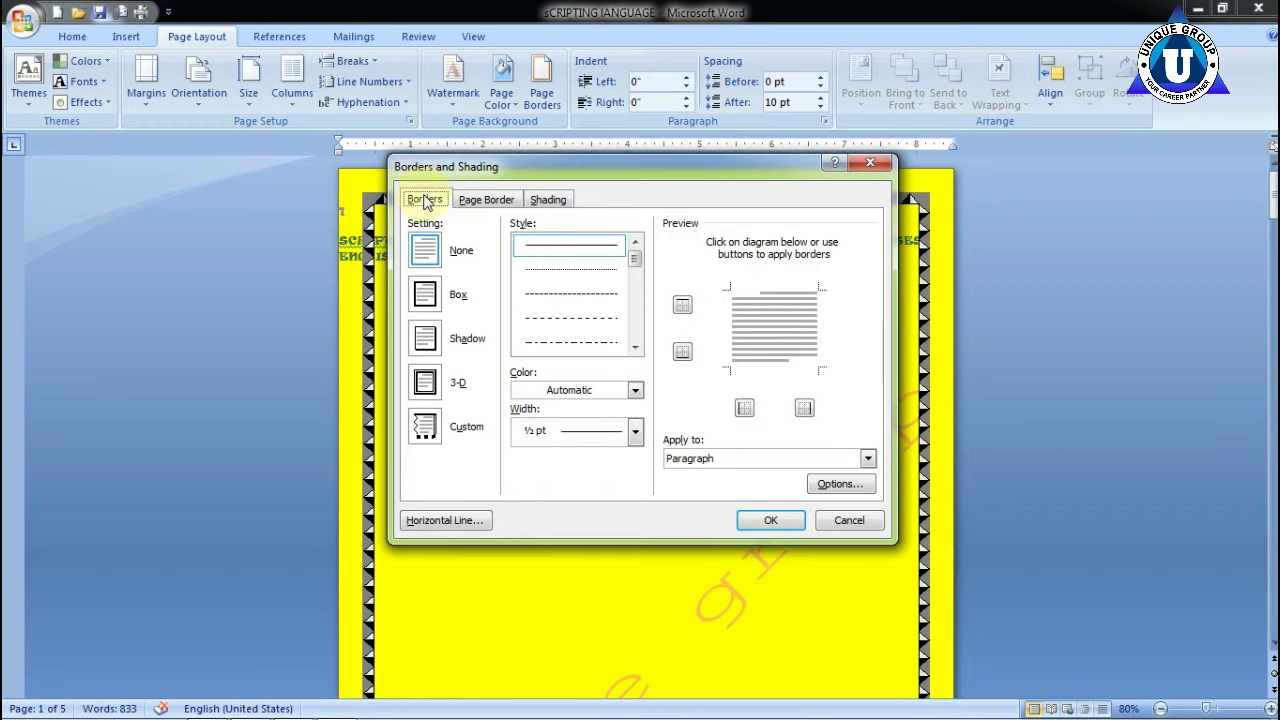
left_click(552, 200)
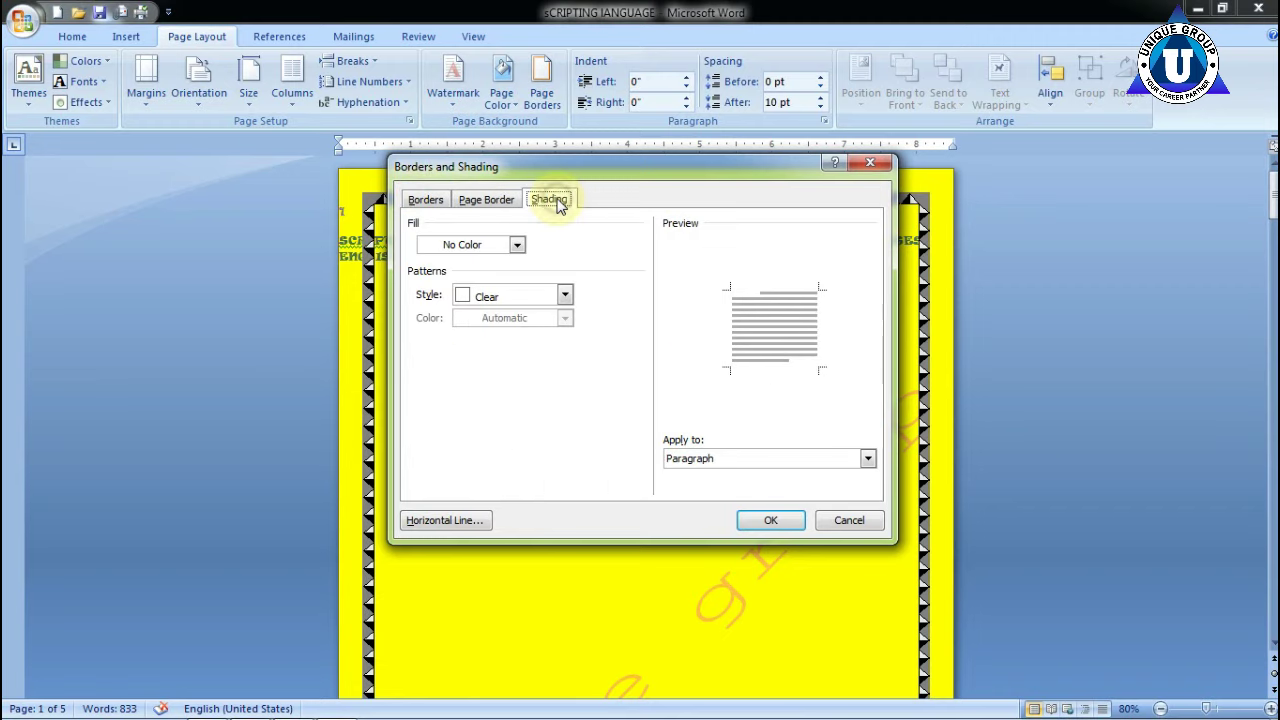
left_click(770, 520)
scroll(760, 417, "up", 3)
scroll(760, 417, "up", 2)
scroll(750, 420, "up", 3)
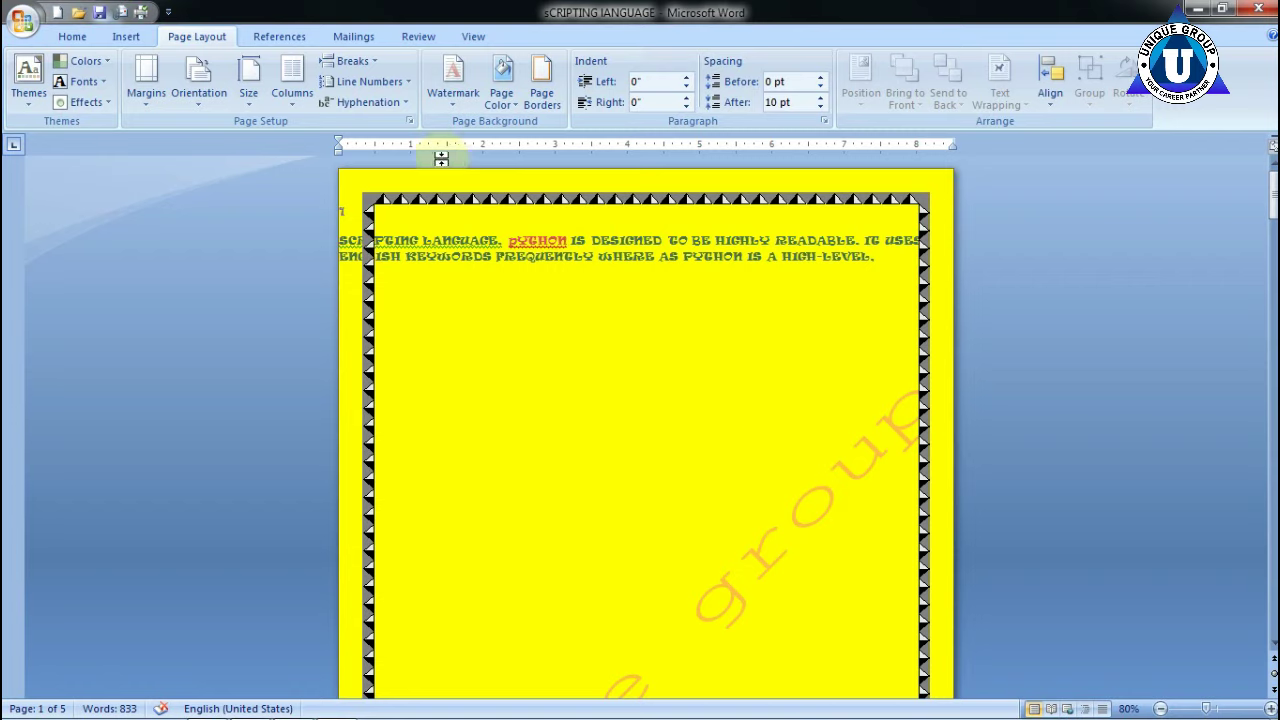
- Raise the paragraph's left indent with the spinner to about 1.7"
left_click(693, 80)
left_click(693, 80)
left_click(693, 80)
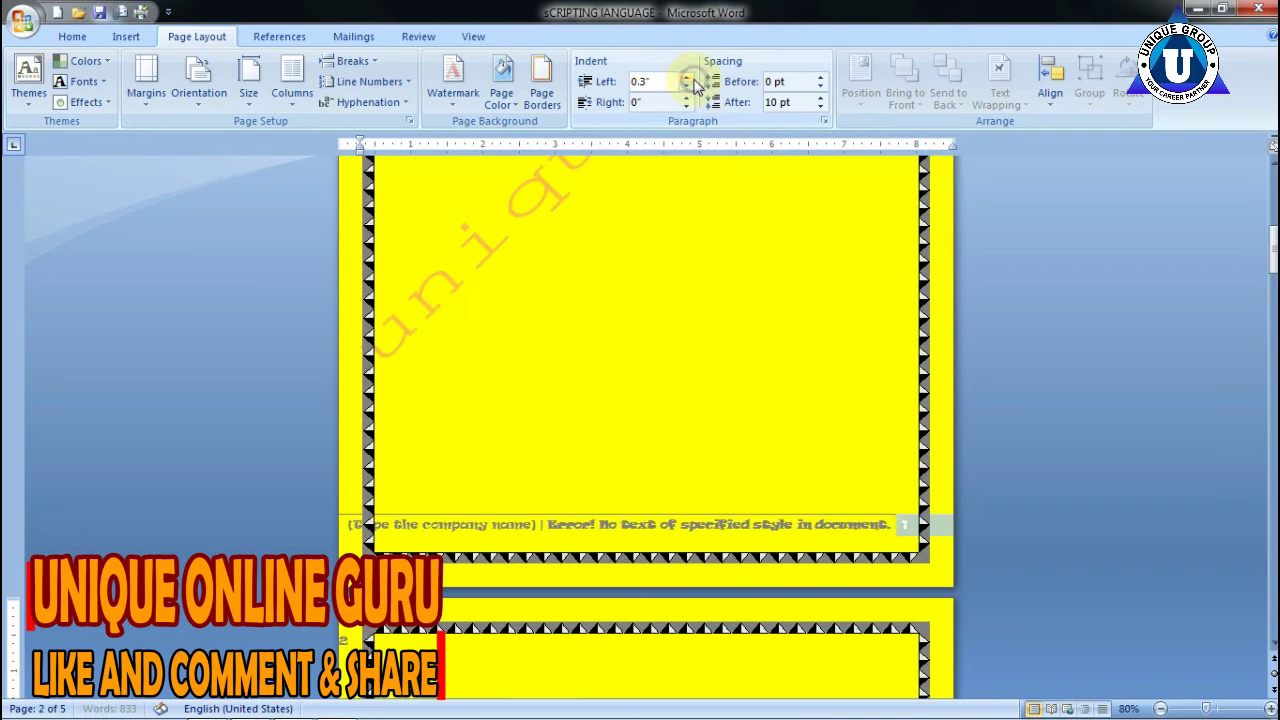
left_click(694, 80)
left_click(693, 80)
left_click(693, 80)
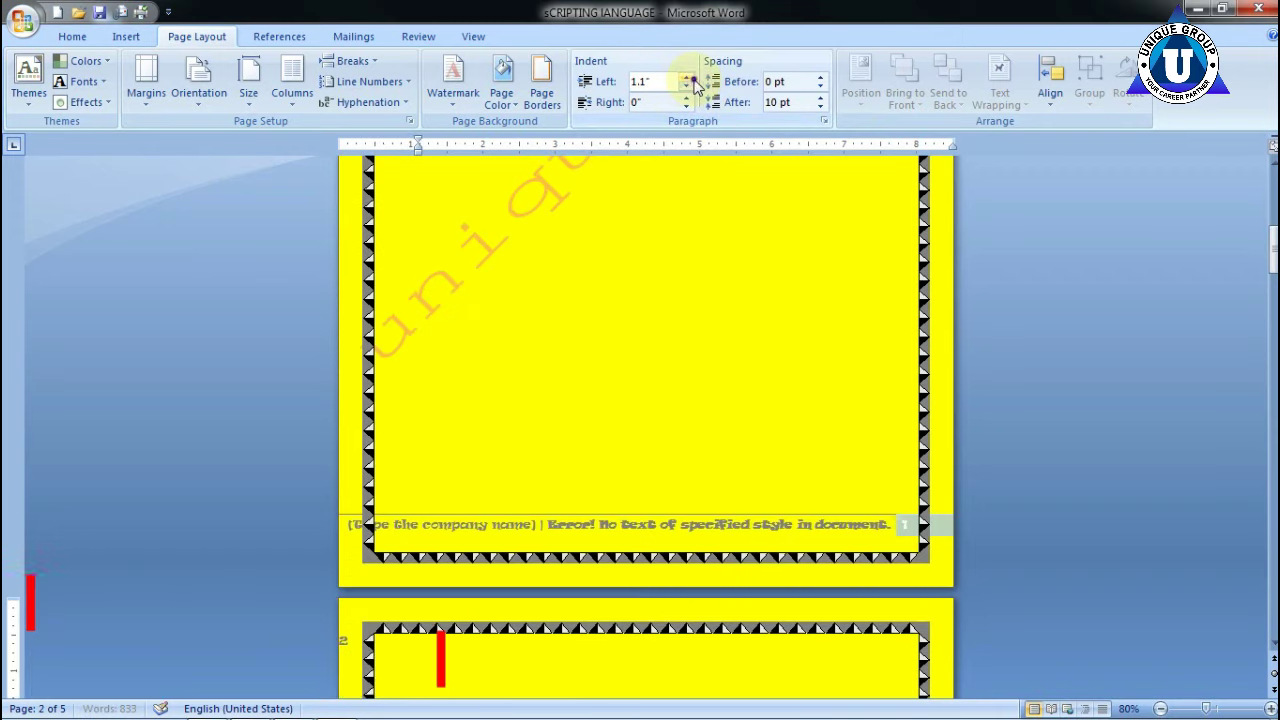
left_click(693, 80)
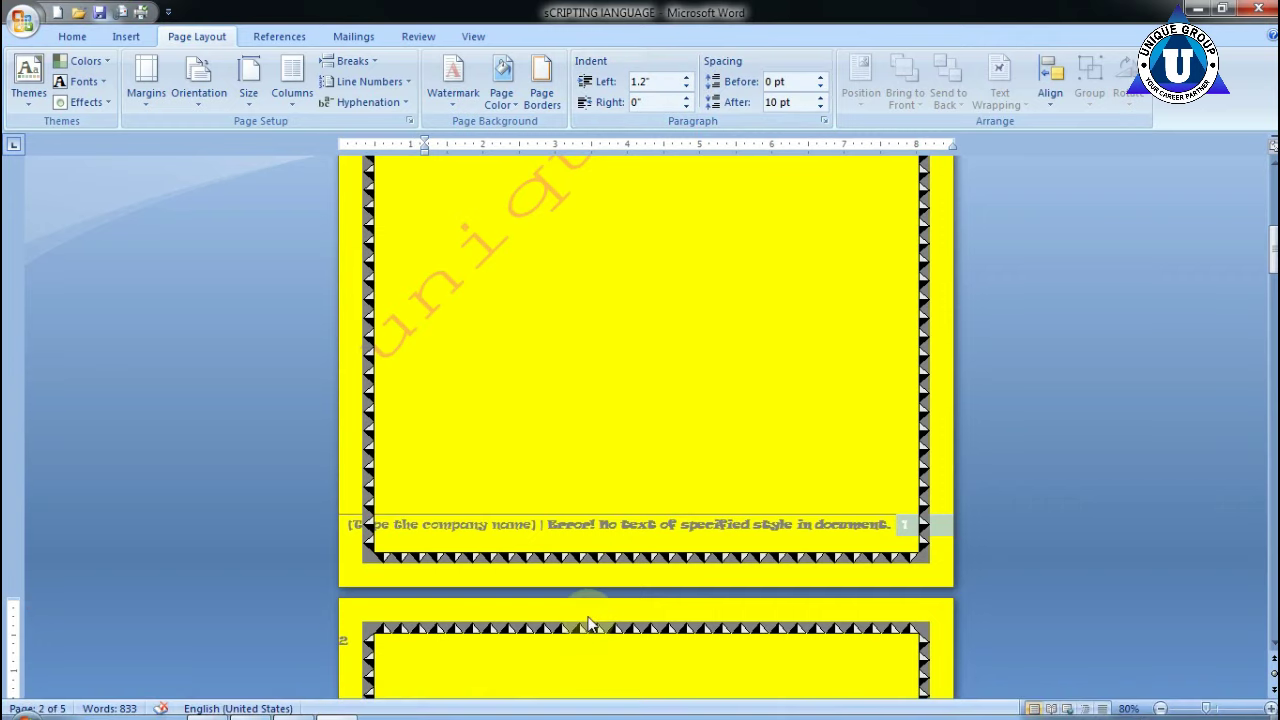
left_click(670, 80)
left_click(686, 79)
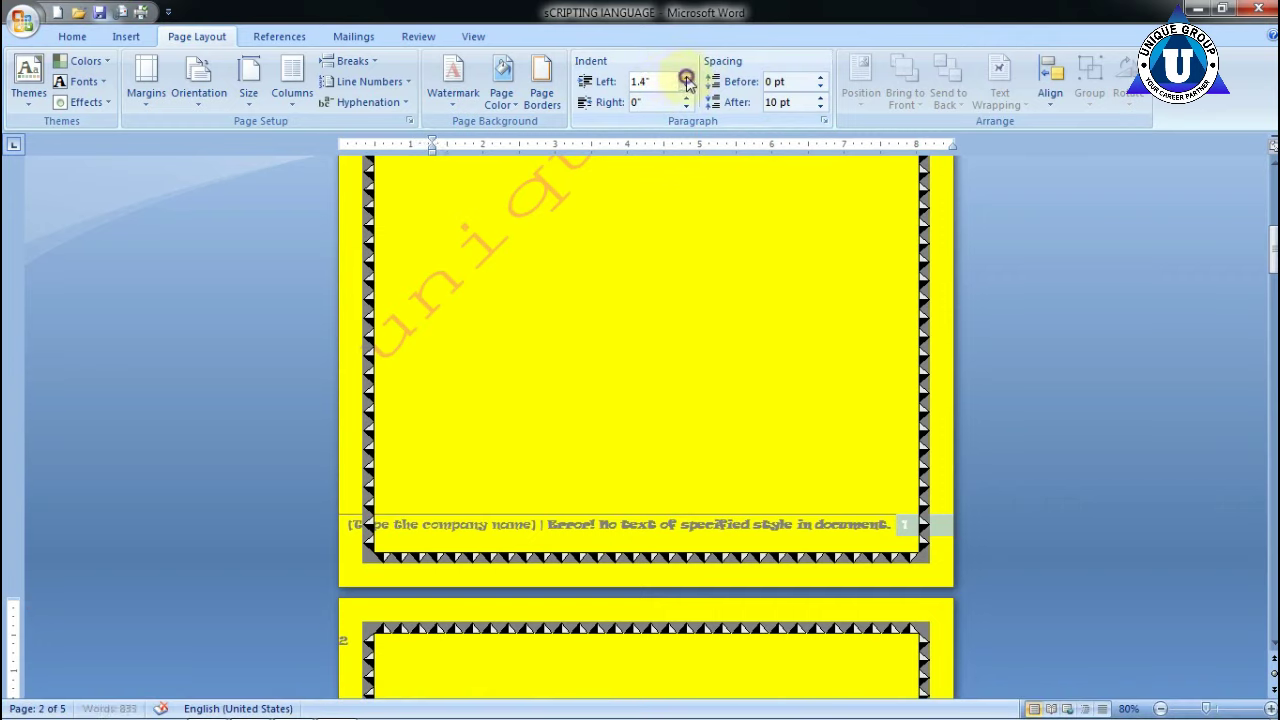
left_click(686, 79)
left_click(686, 79)
left_click(686, 79)
left_click(686, 79)
left_click(686, 79)
left_click(686, 79)
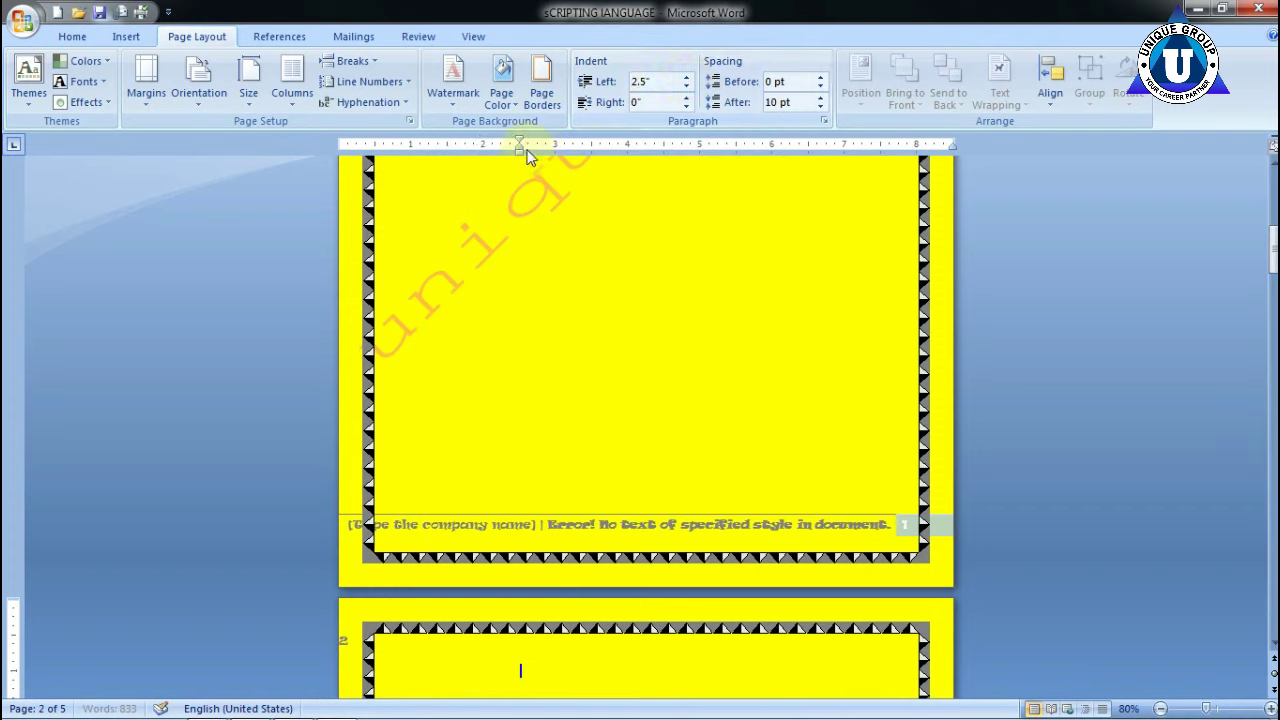
left_click(686, 79)
left_click(686, 79)
left_click(686, 79)
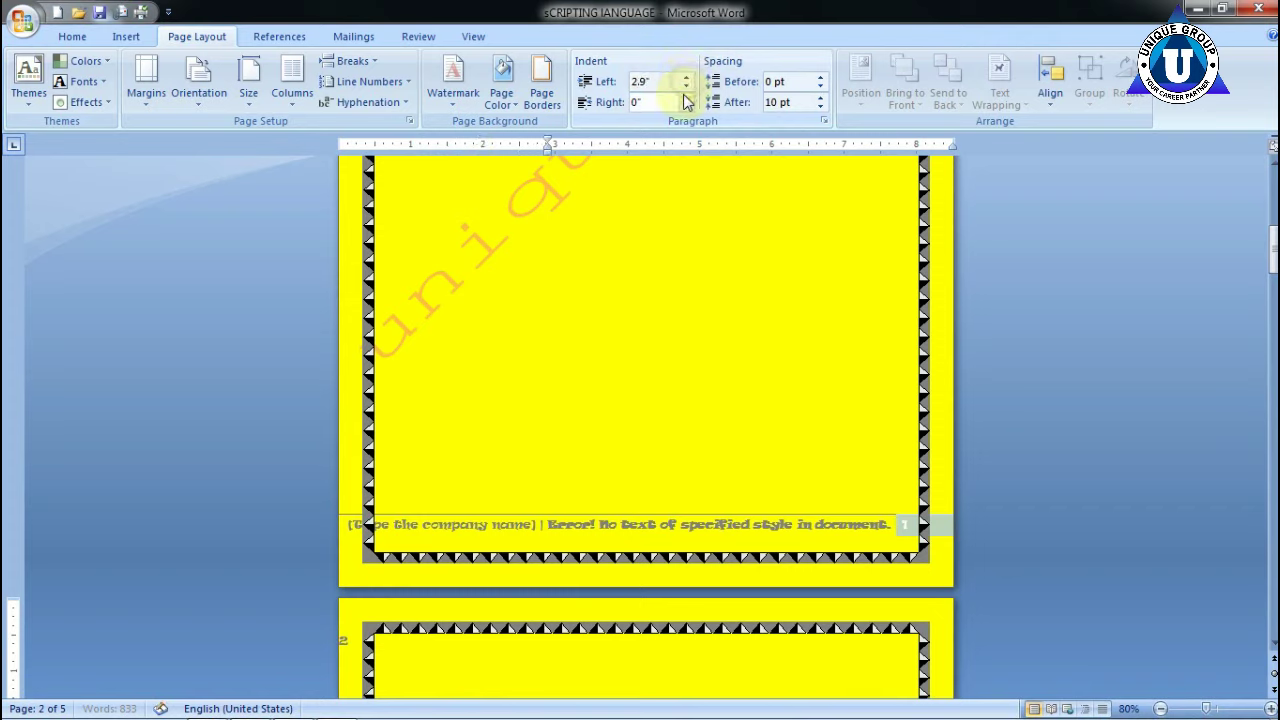
- Bring the left indent back down to 1.5" and set the right indent to 3.3"
left_click(687, 89)
left_click(687, 89)
left_click(687, 89)
left_click(687, 89)
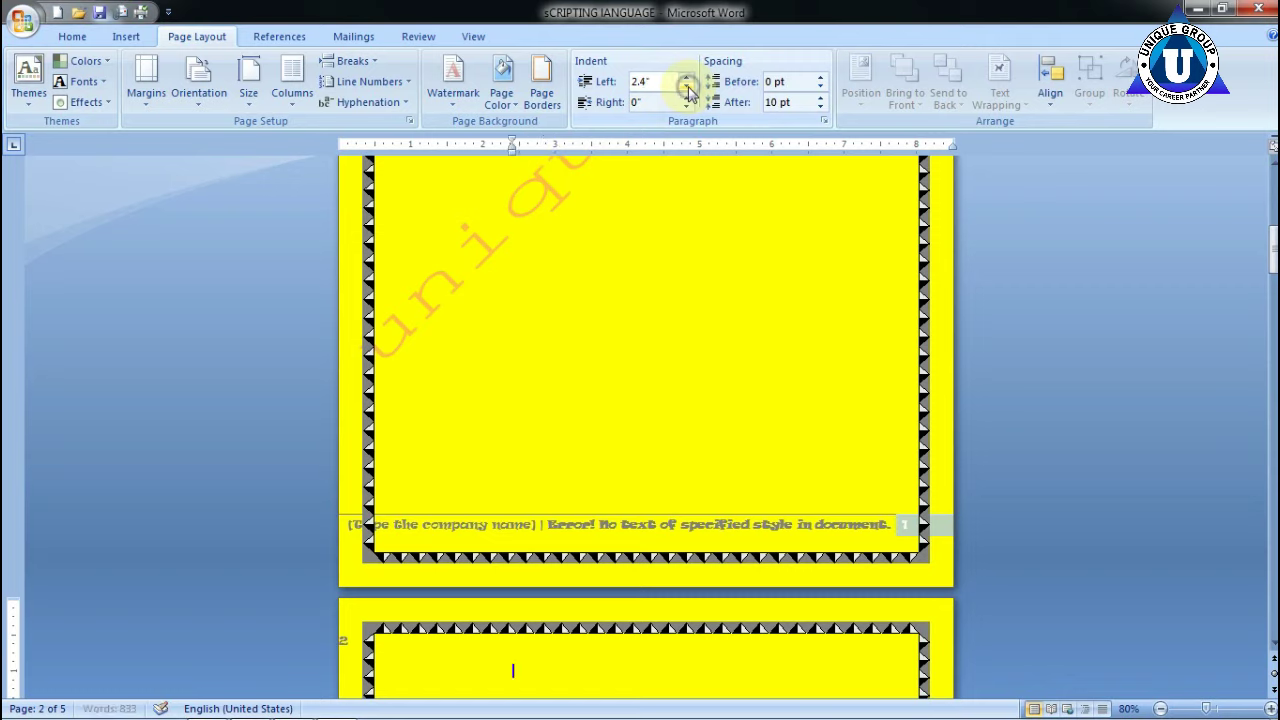
left_click(687, 89)
left_click(687, 89)
left_click(687, 89)
left_click(687, 89)
left_click(687, 89)
left_click(687, 89)
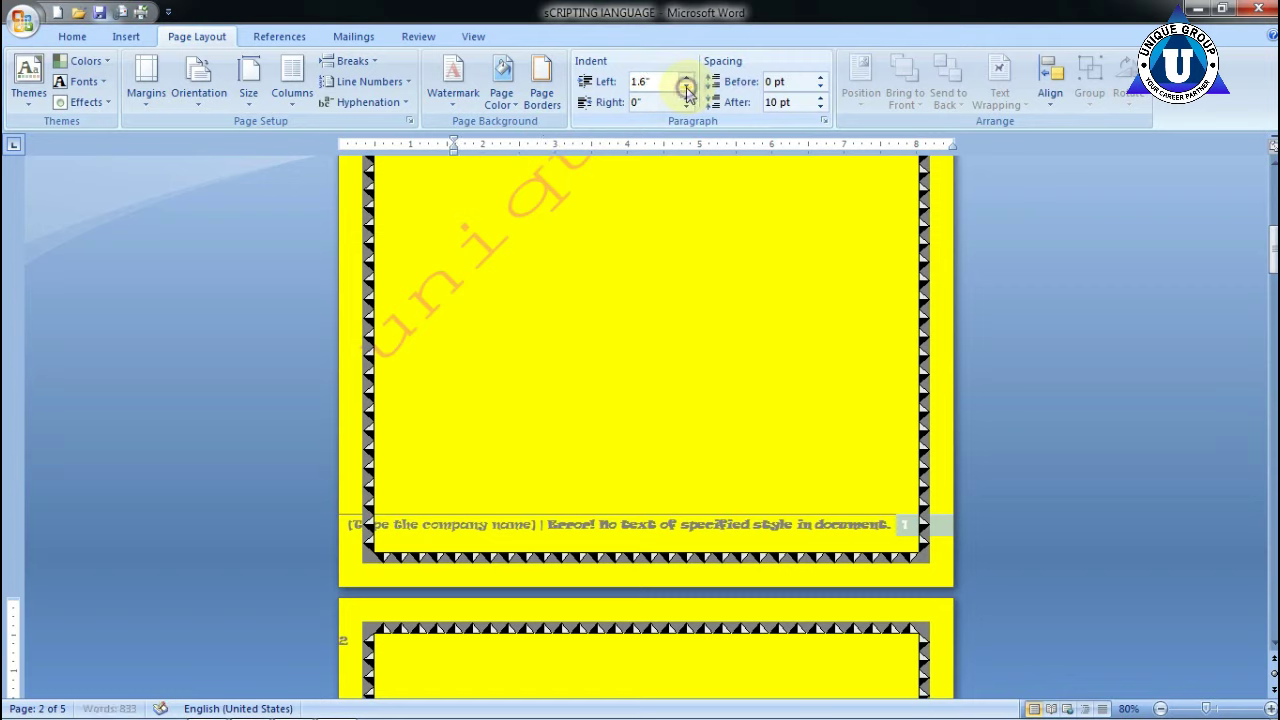
left_click(687, 89)
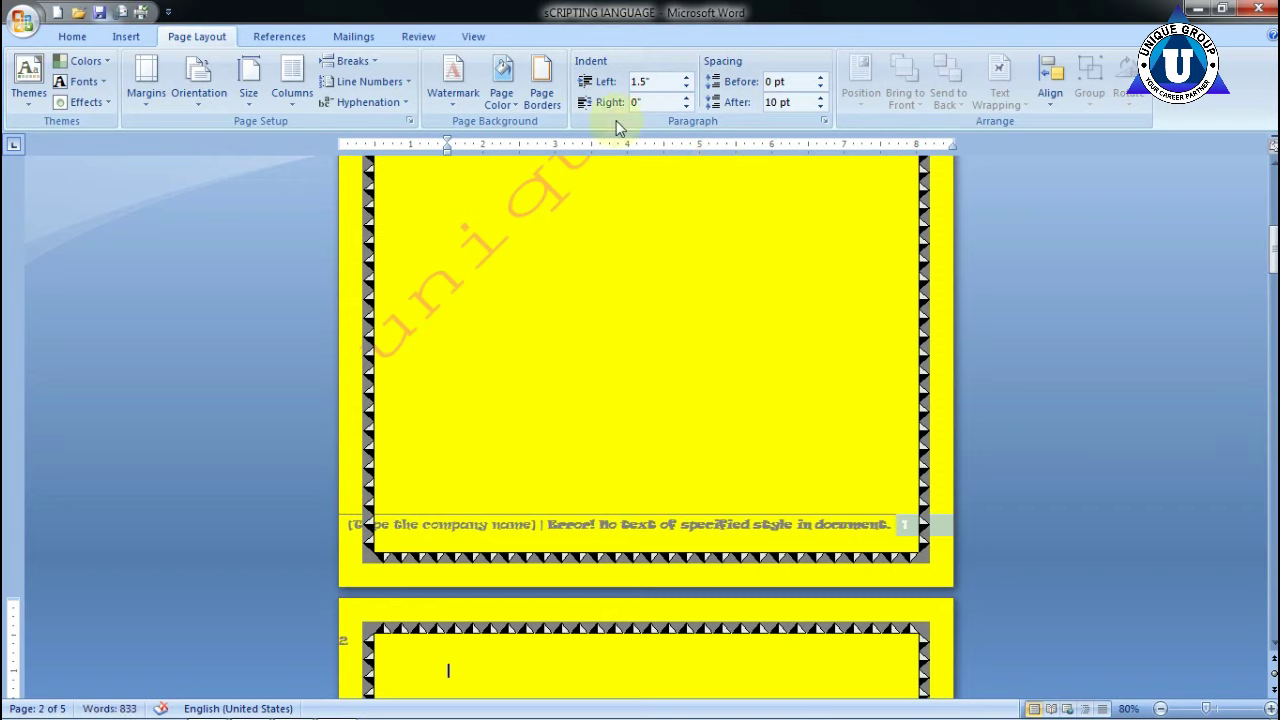
left_click(689, 99)
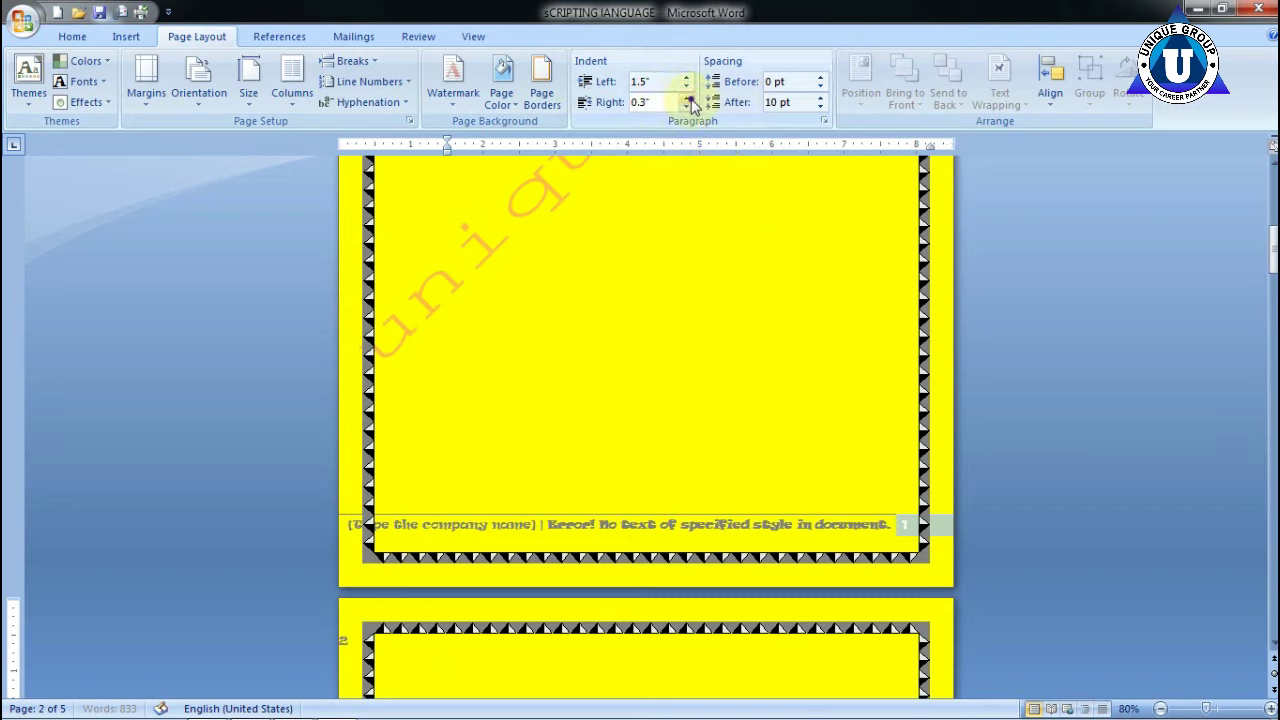
left_click(691, 100)
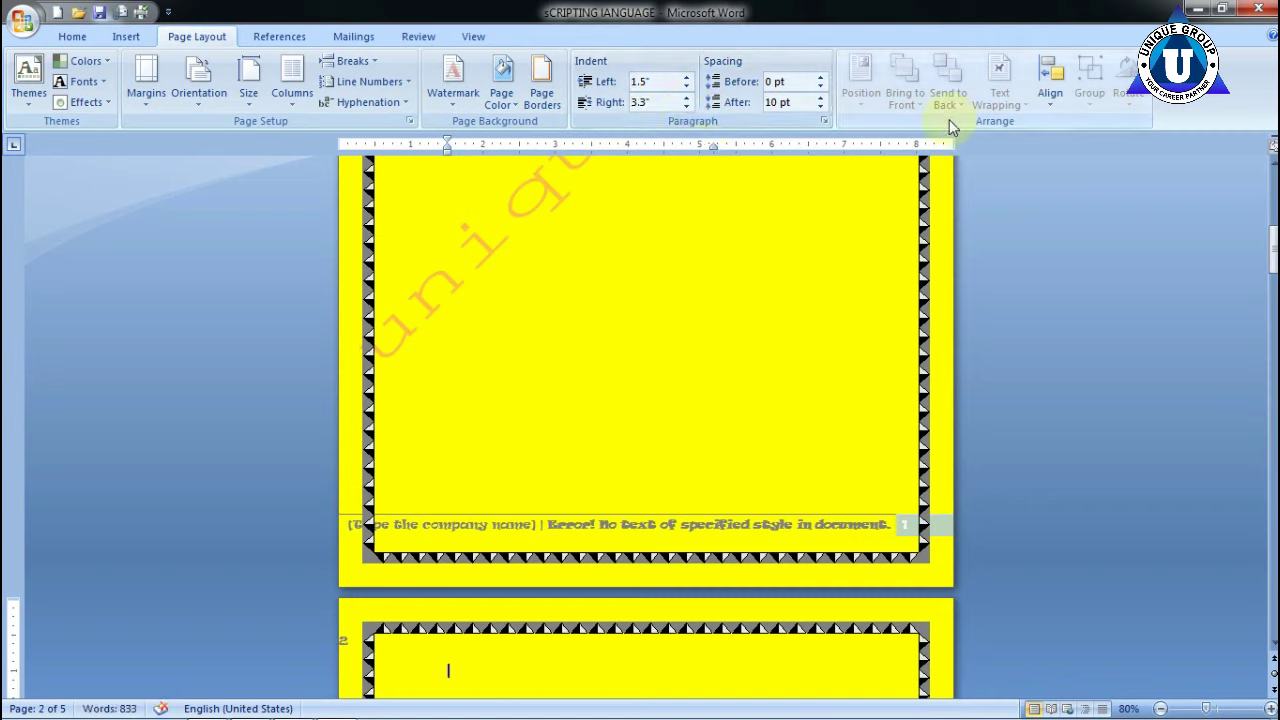
- Select the Python introduction paragraphs on page 3 through the Object-Oriented paragraph
scroll(751, 310, "up", 5)
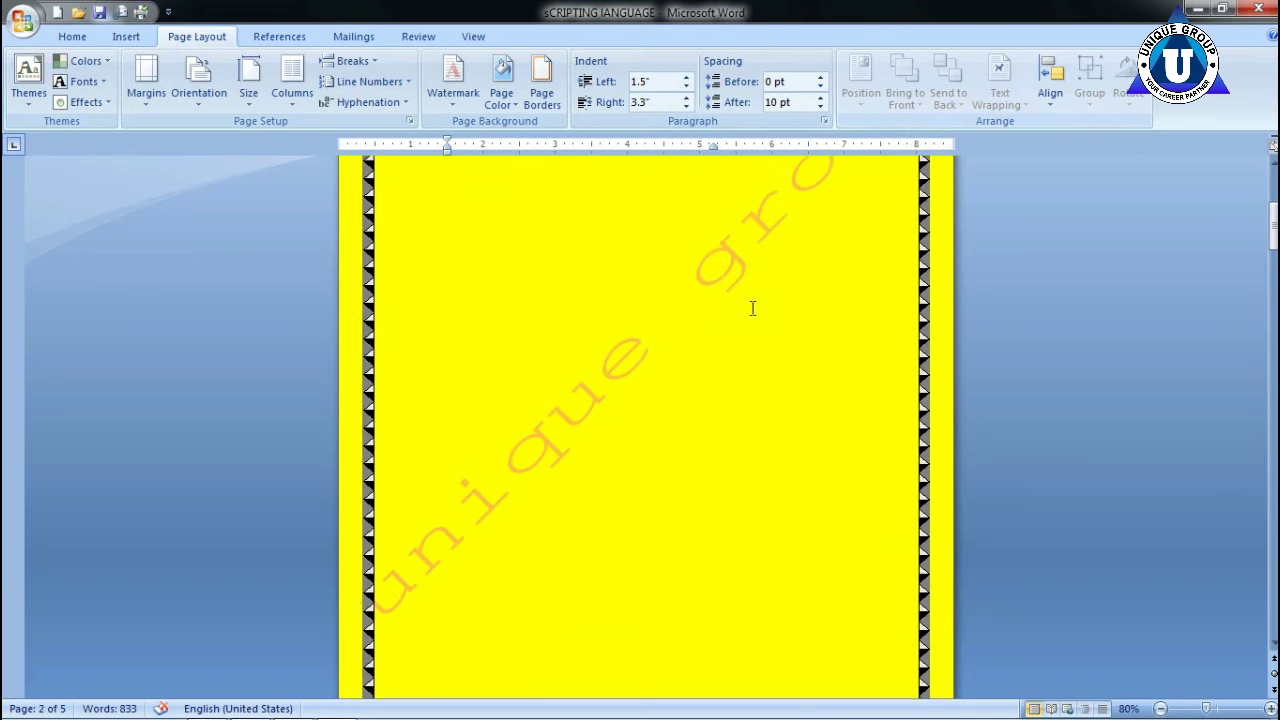
scroll(751, 310, "up", 3)
scroll(751, 317, "up", 2)
scroll(751, 317, "down", 8)
scroll(740, 343, "down", 8)
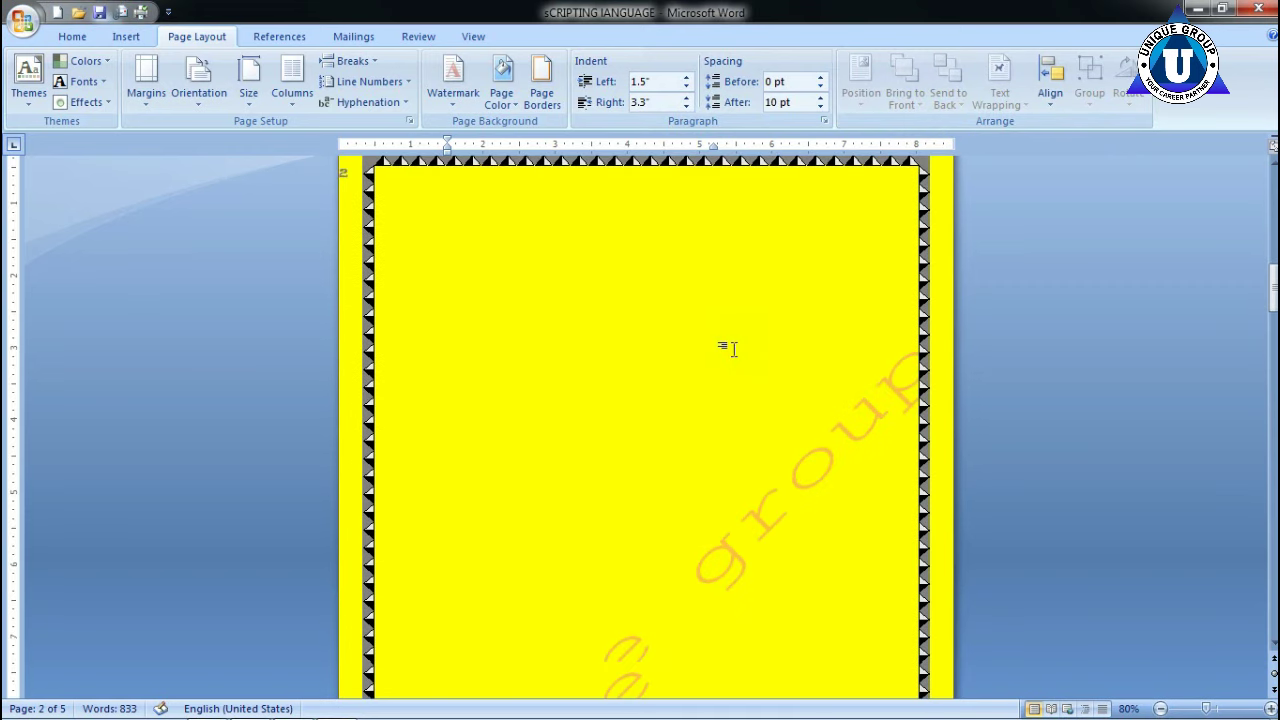
scroll(729, 349, "down", 8)
scroll(766, 334, "down", 8)
left_click(778, 340)
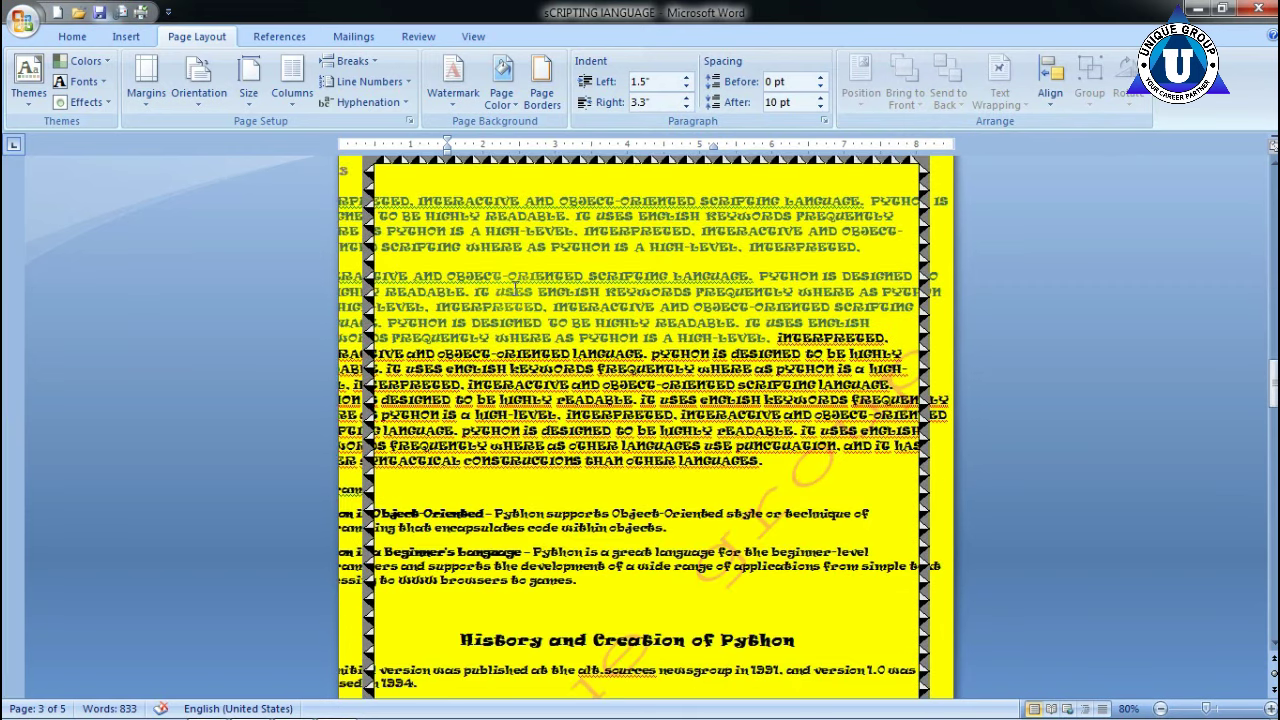
left_click(418, 200, "shift")
left_click_drag(778, 338, 870, 522)
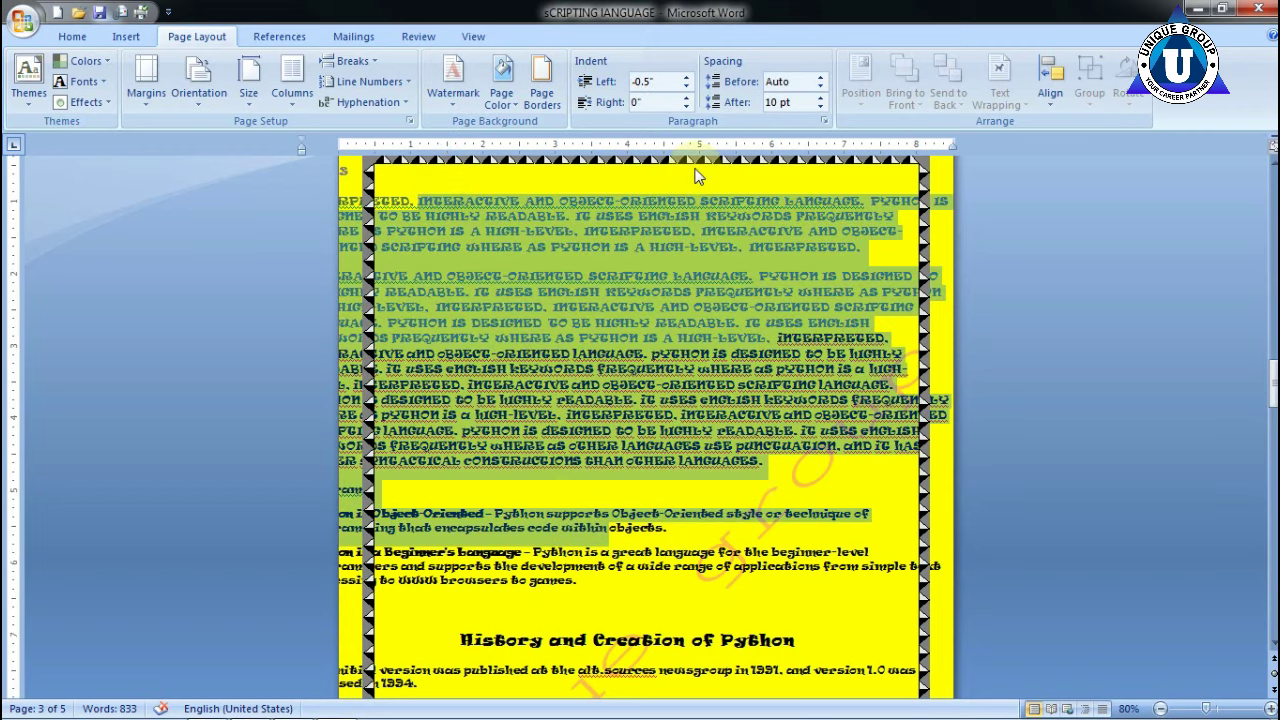
- Raise the selected paragraphs' Spacing Before to 156 pt
left_click(821, 78)
left_click(821, 78)
left_click(821, 78)
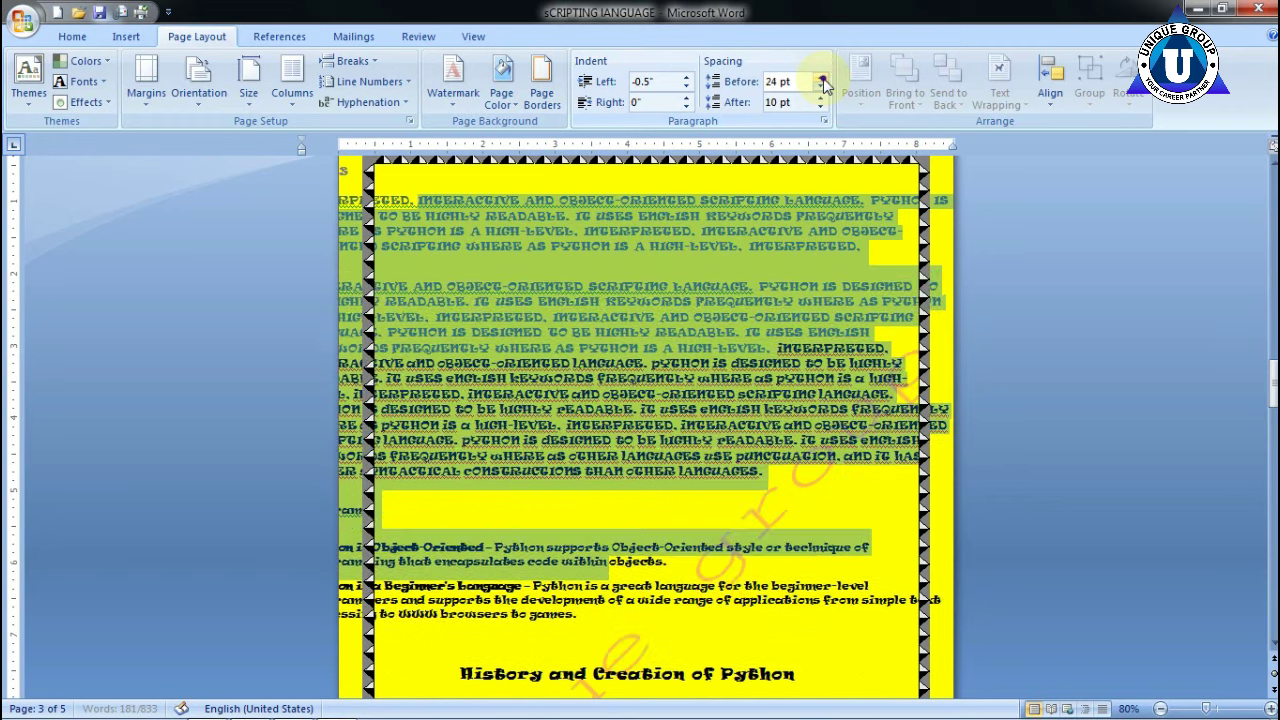
left_click(821, 78)
left_click(821, 78)
left_click(821, 78)
left_click(821, 78)
left_click(821, 78)
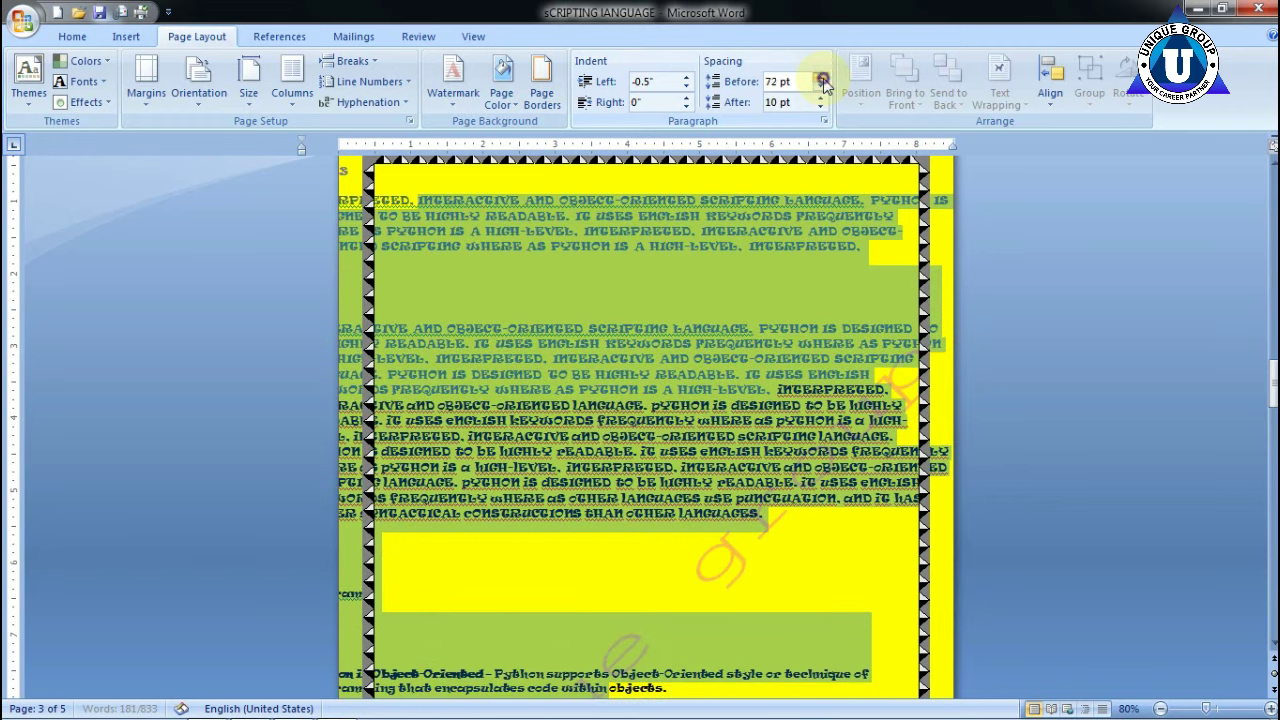
left_click(821, 78)
left_click(821, 78)
left_click(821, 78)
left_click(821, 78)
left_click(821, 78)
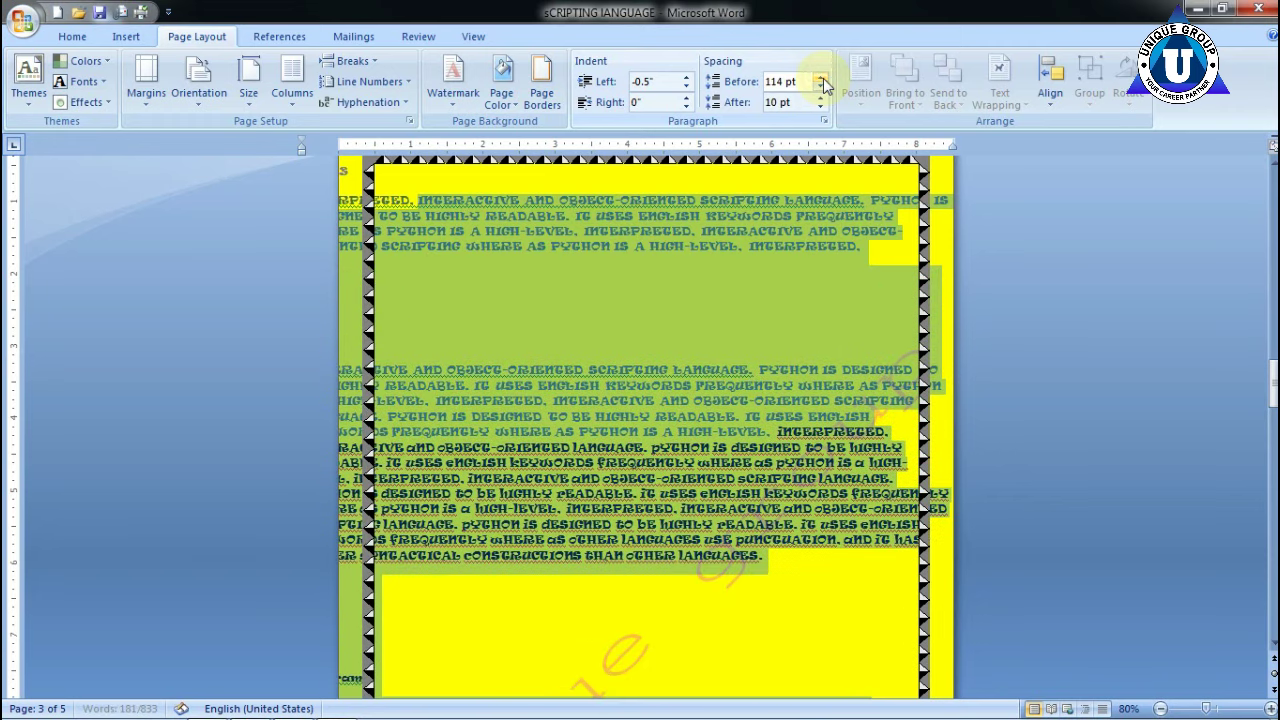
left_click(821, 78)
left_click(821, 78)
left_click(821, 78)
left_click(821, 78)
left_click(821, 78)
left_click(821, 78)
left_click(821, 78)
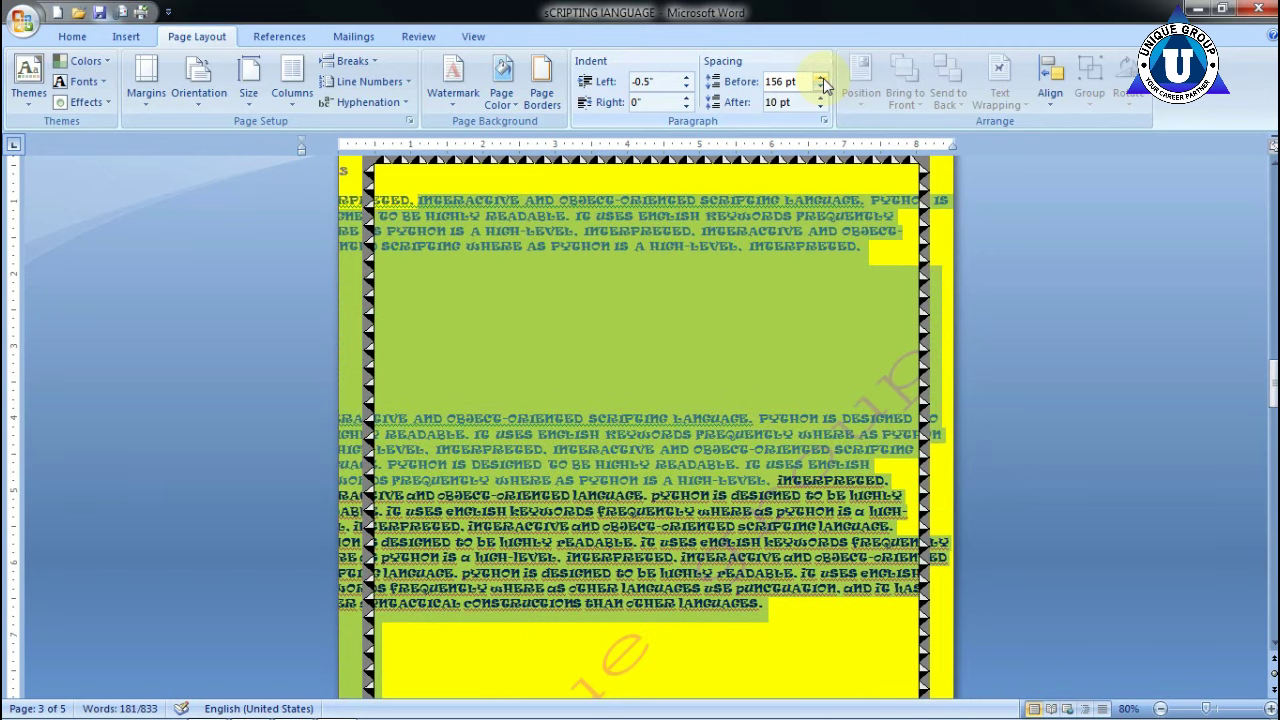
- Raise the selected paragraphs' Spacing After to 78 pt
left_click(822, 104)
left_click(822, 104)
left_click(822, 104)
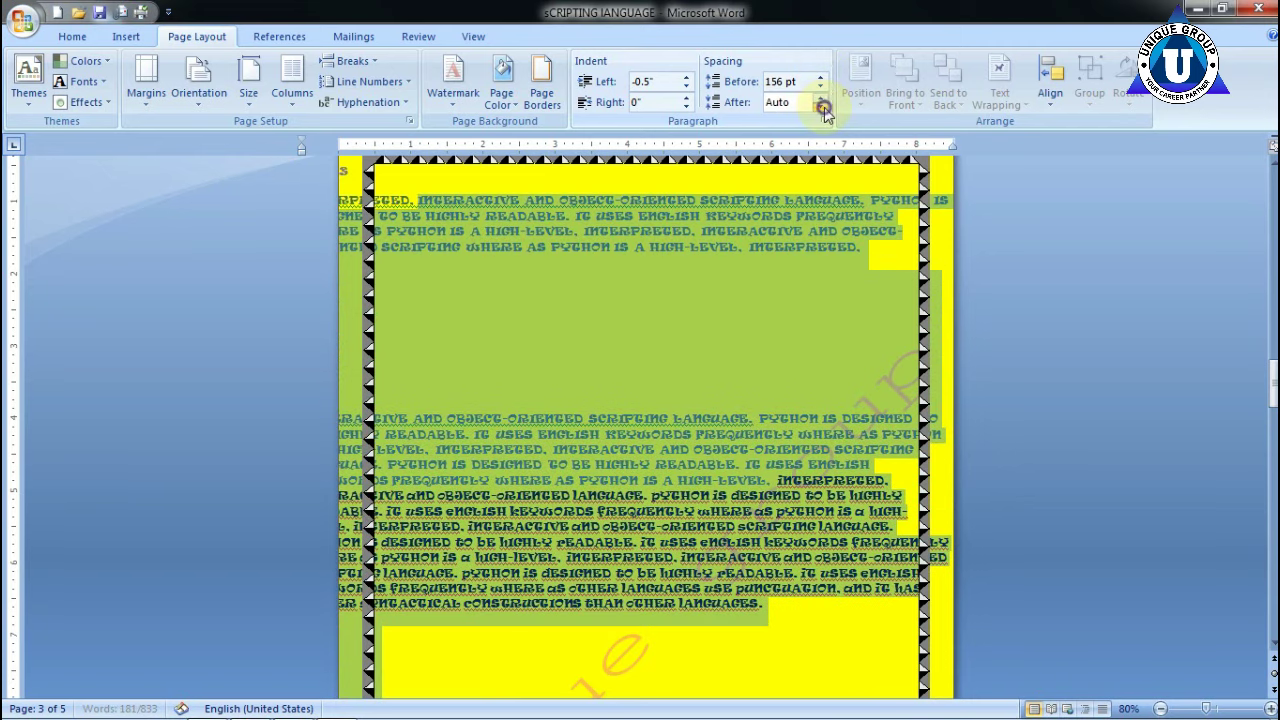
left_click(821, 98)
left_click(821, 98)
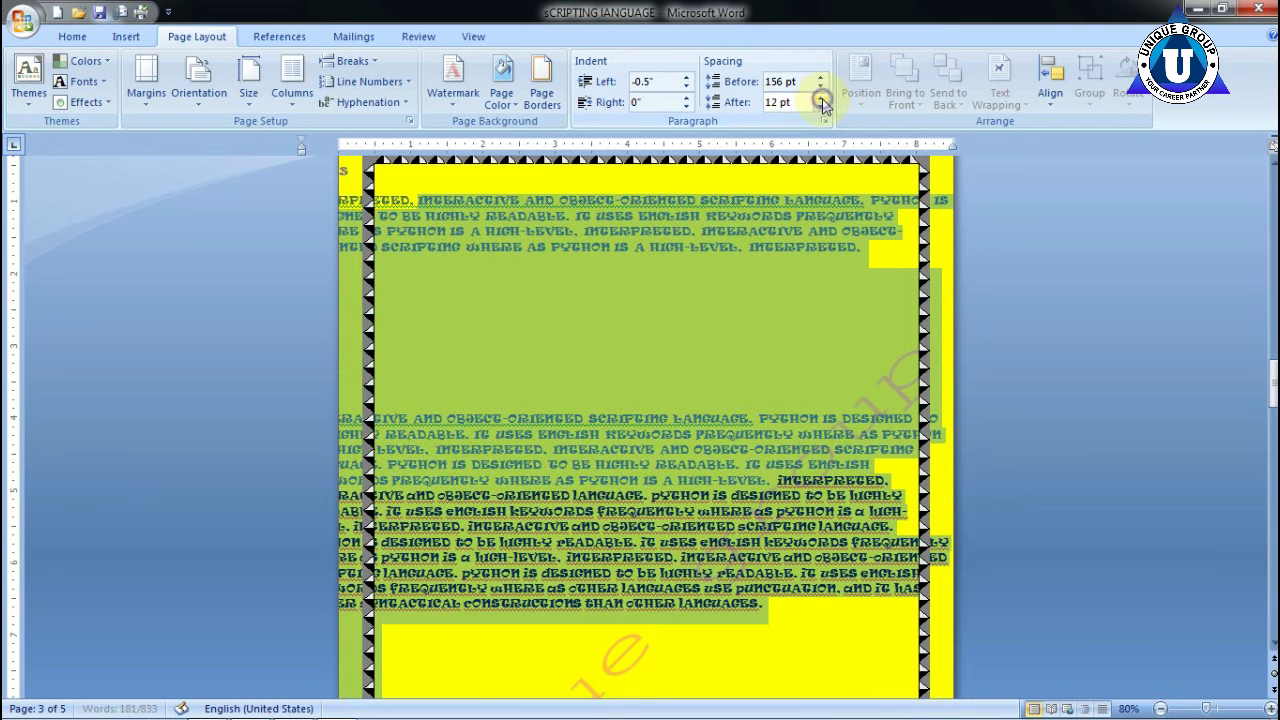
left_click(821, 98)
left_click(821, 98)
left_click(821, 98)
left_click(821, 98)
left_click(821, 98)
left_click(821, 98)
left_click(821, 98)
left_click(821, 98)
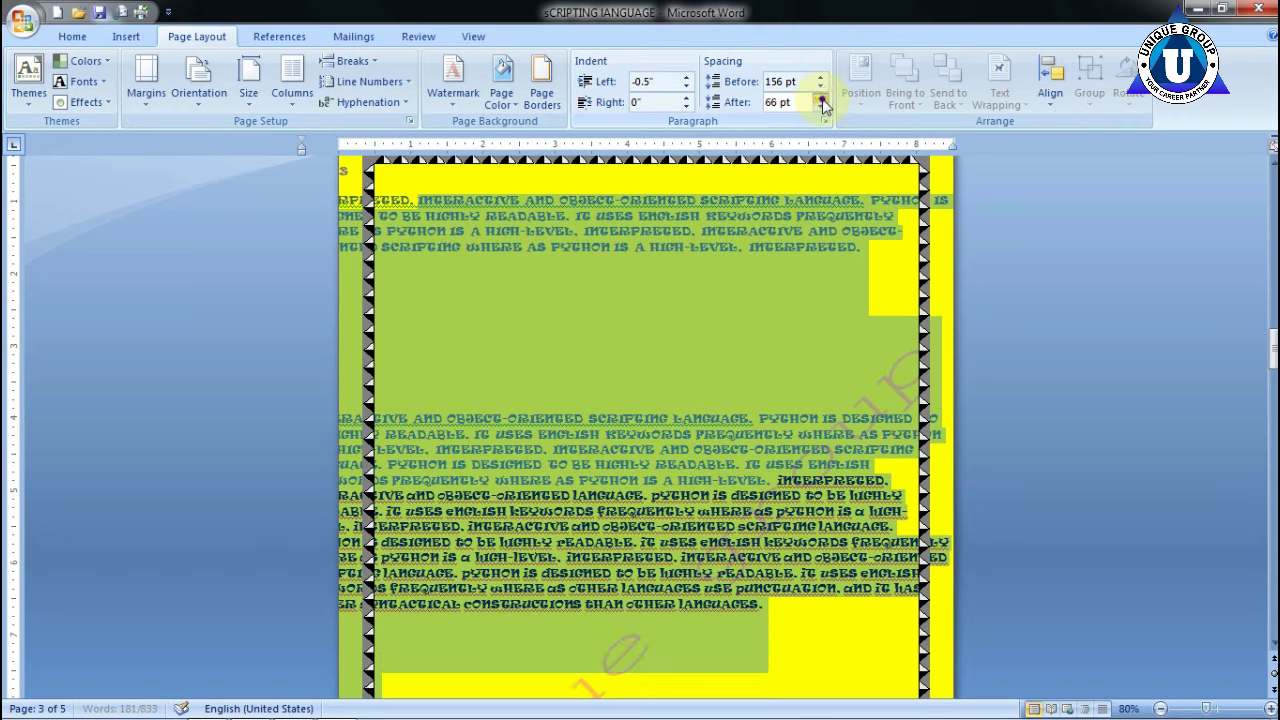
left_click(821, 98)
left_click(821, 98)
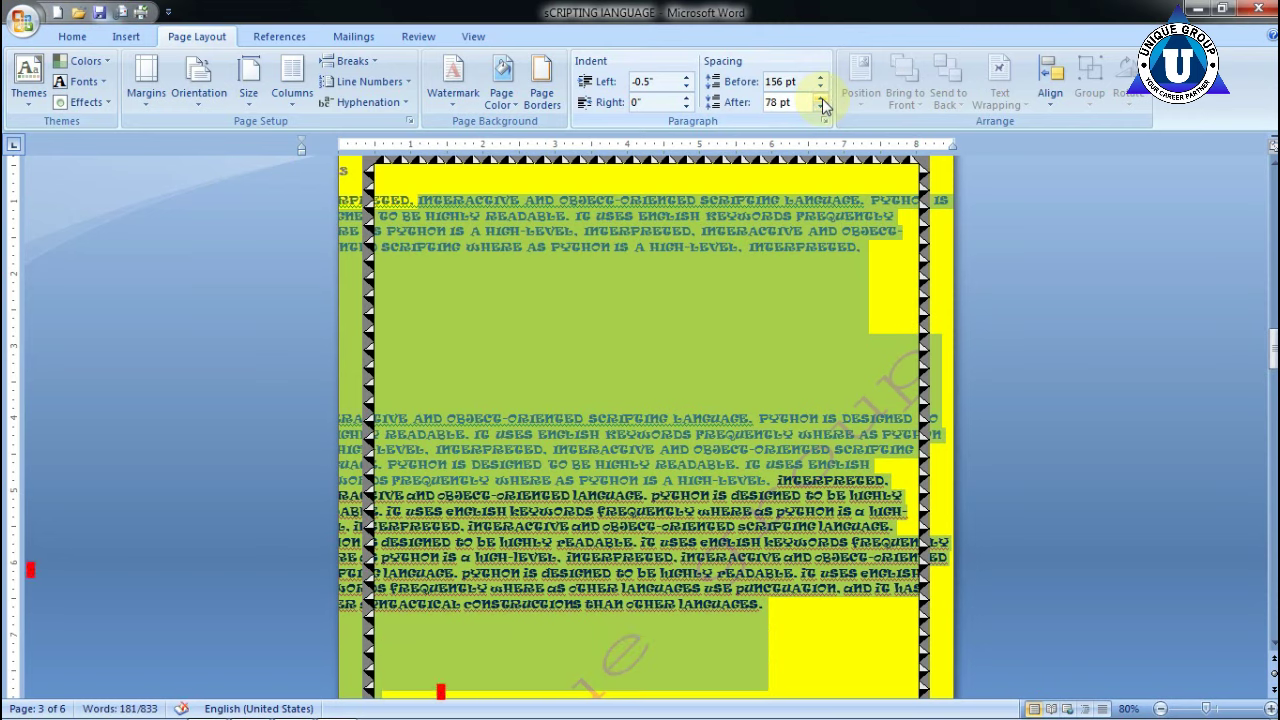
left_click(1050, 95)
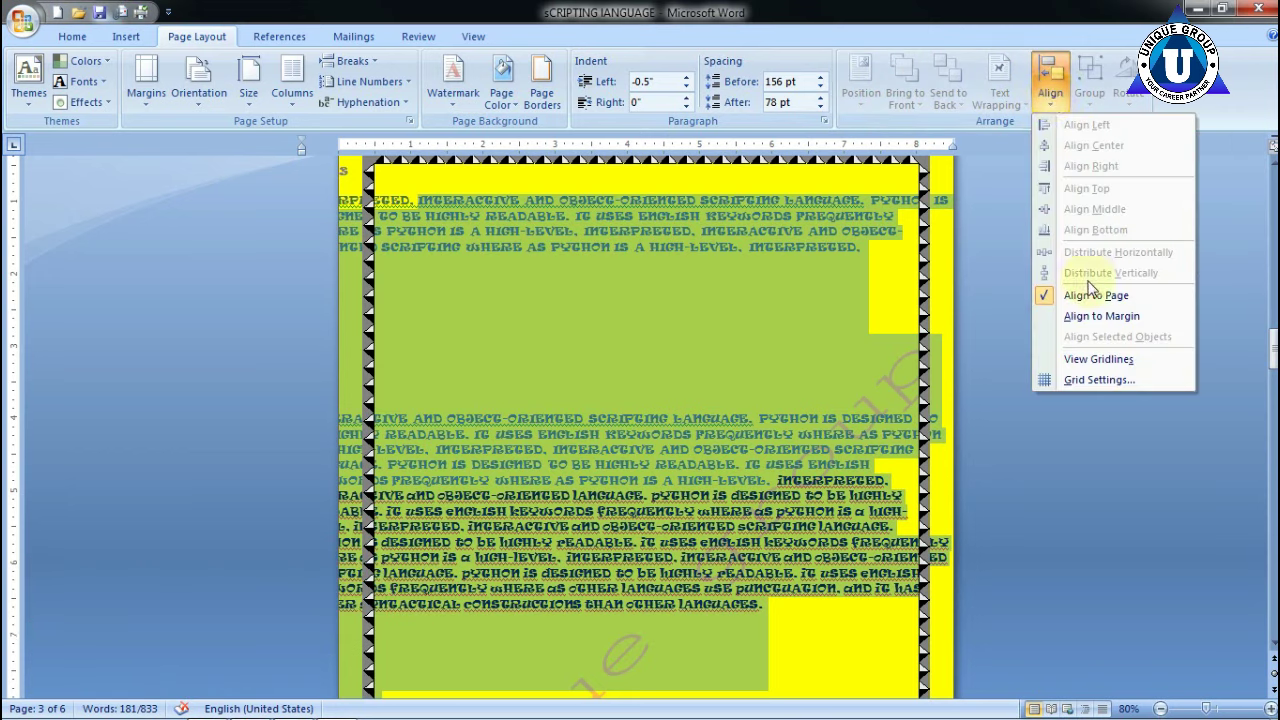
left_click(1088, 316)
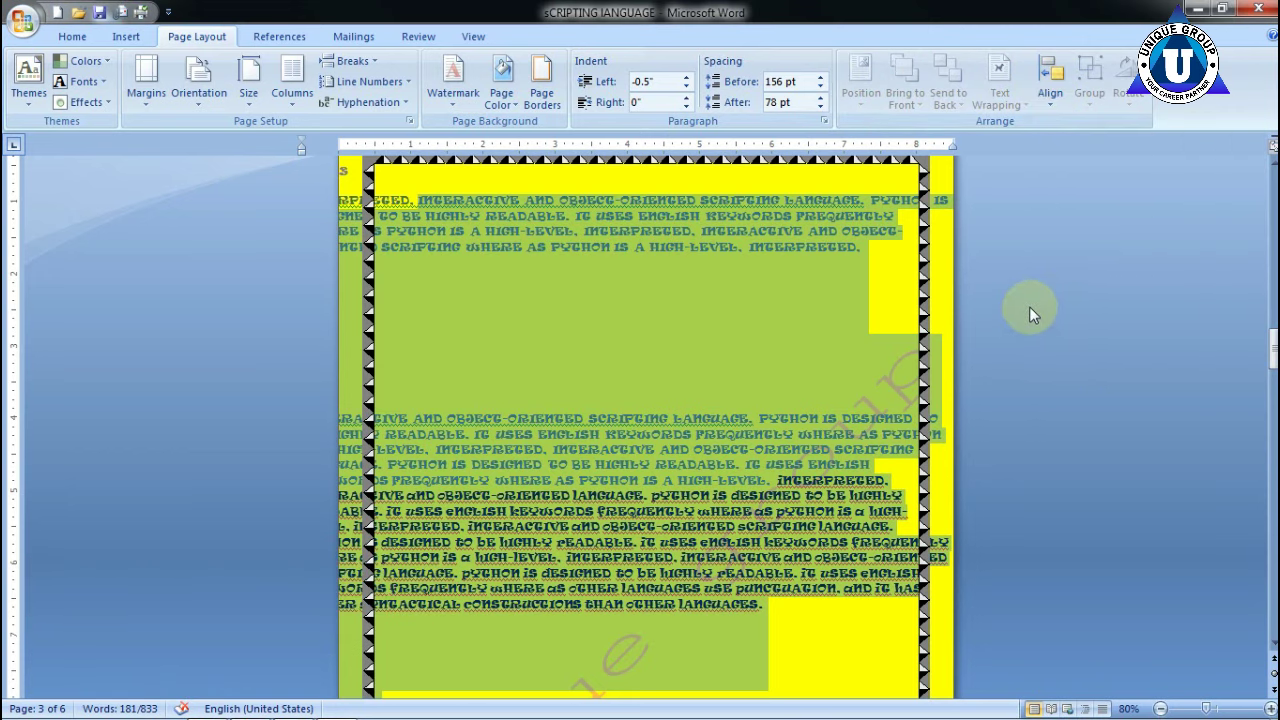
left_click(1050, 90)
left_click(1128, 296)
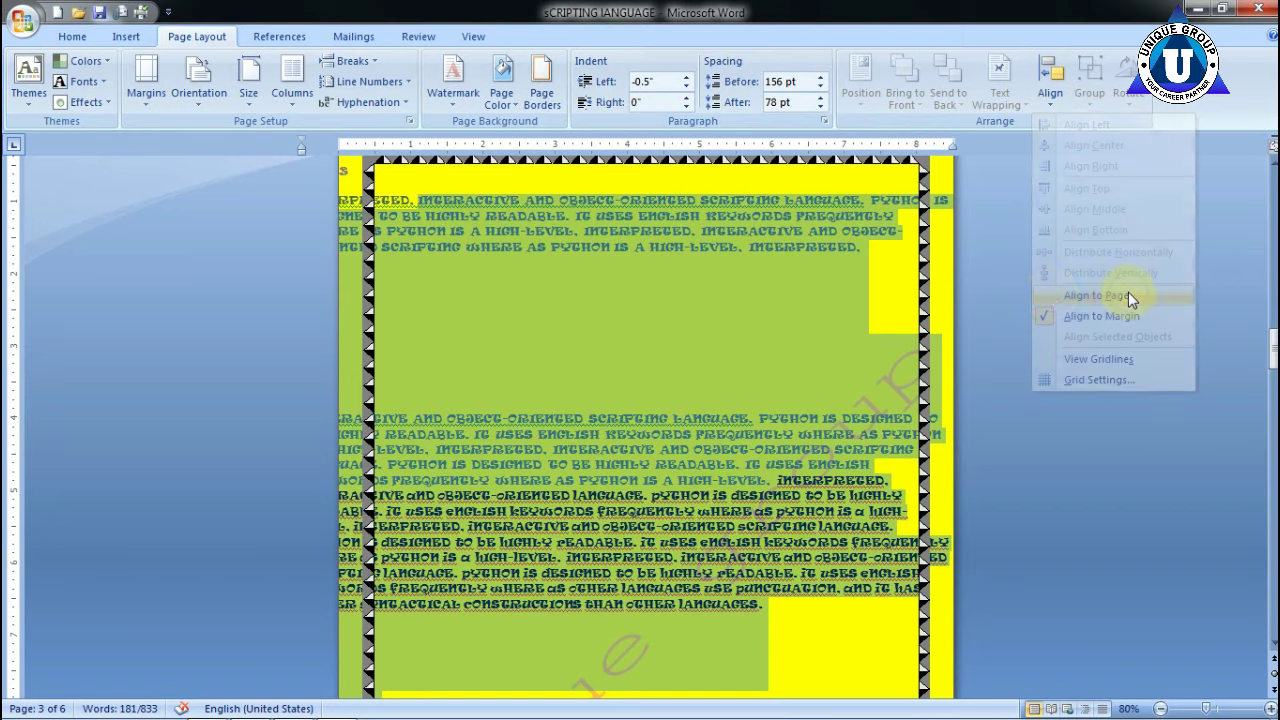
scroll(600, 480, "up", 5)
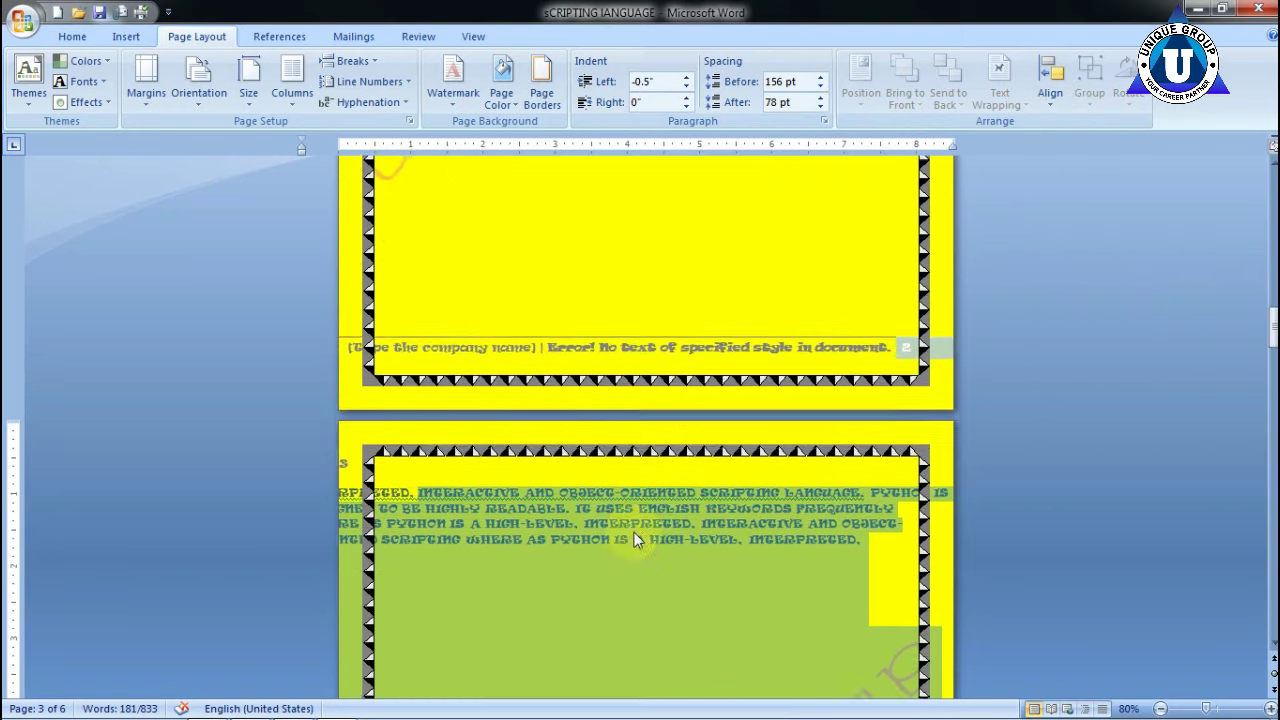
scroll(700, 522, "up", 5)
scroll(740, 534, "down", 8)
scroll(740, 523, "down", 12)
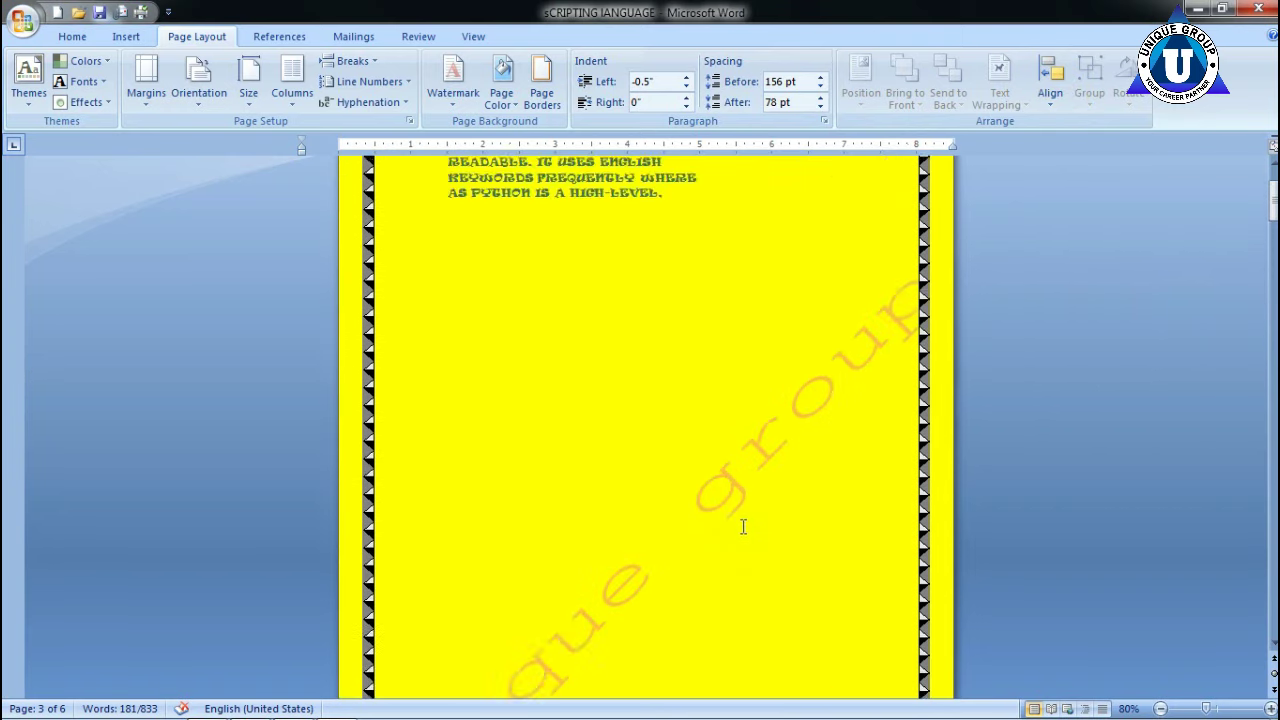
scroll(646, 510, "up", 3)
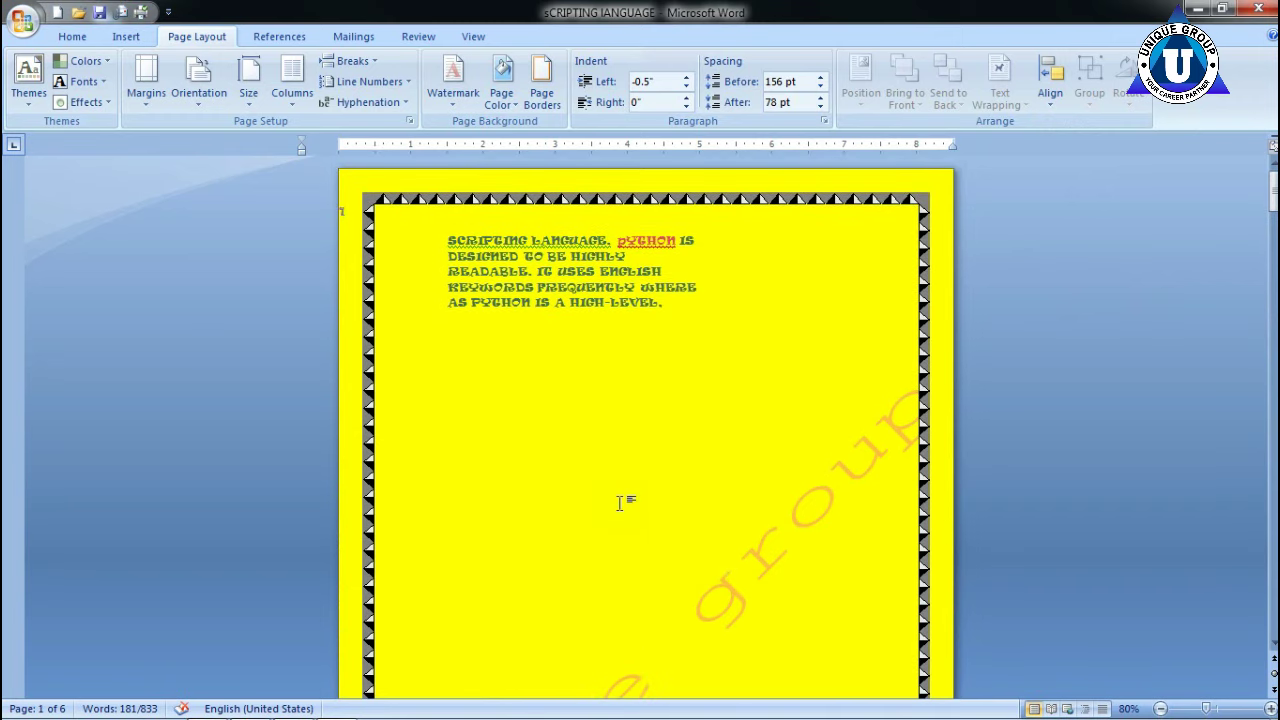